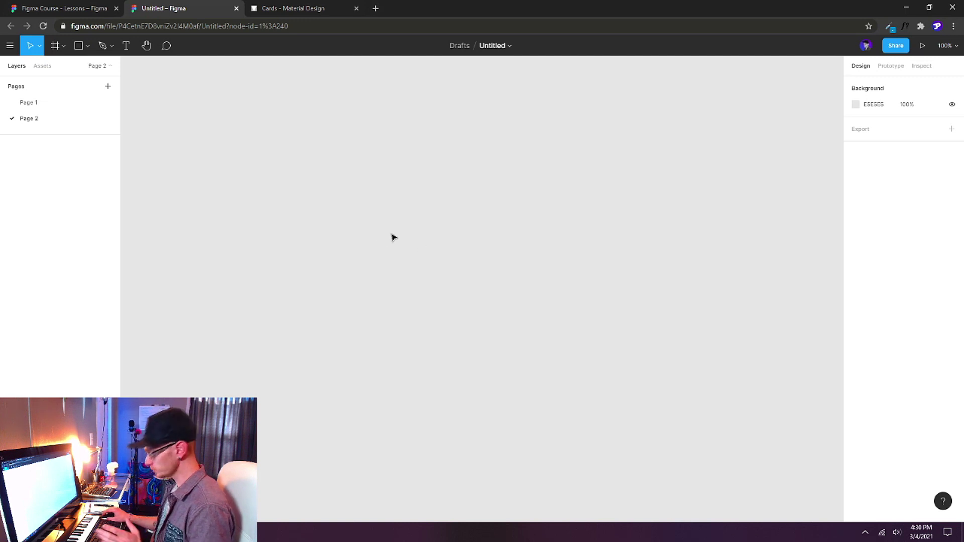
# Draw a rectangle, size it to exactly 500 × 300, and move it near X −171, Y −171.
pyautogui.press('r')
pyautogui.moveTo(354, 217); pyautogui.dragTo(609, 331)
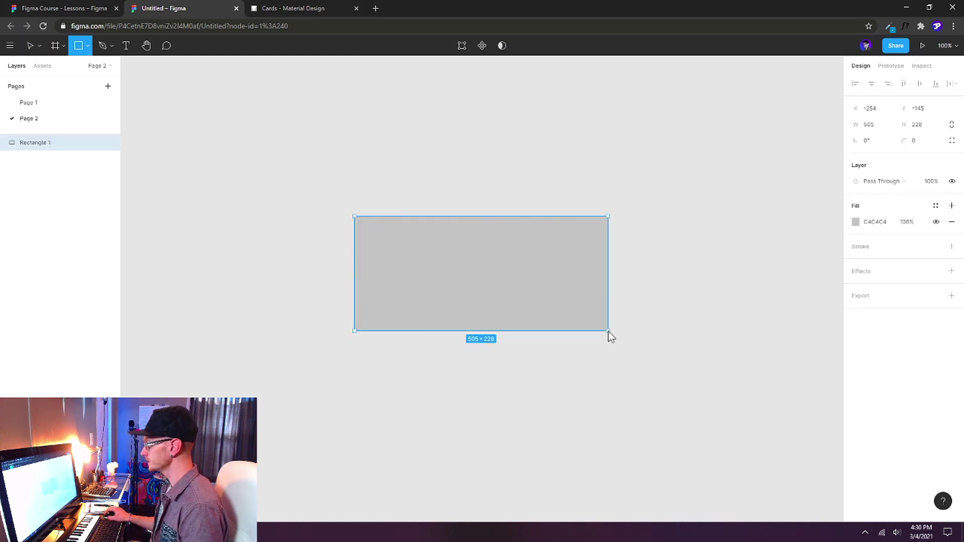
pyautogui.click(878, 125)
pyautogui.doubleClick(879, 130)
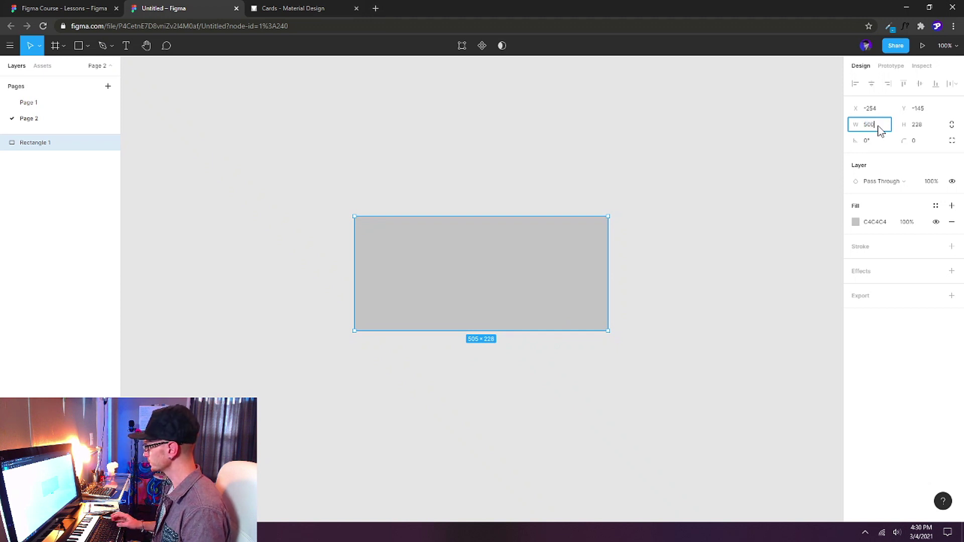
pyautogui.write('500')
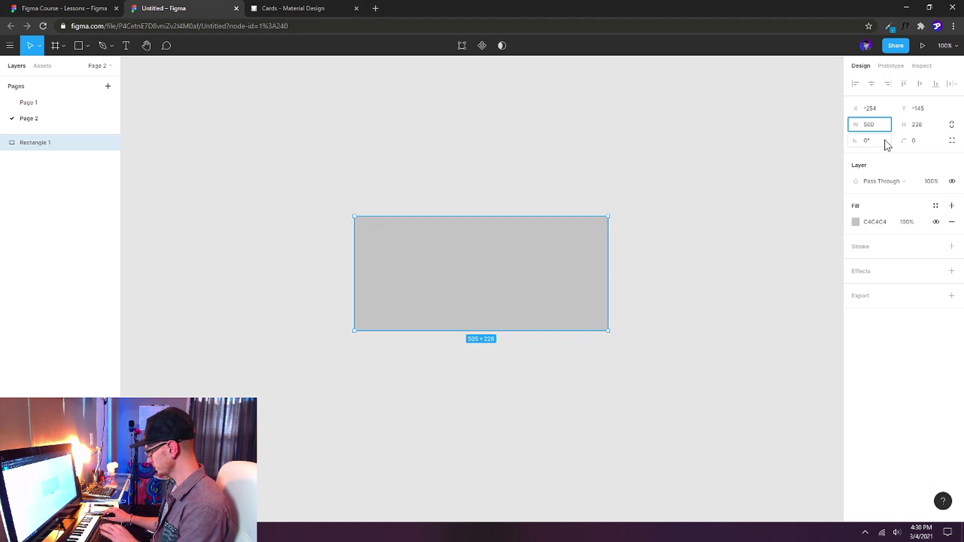
pyautogui.click(921, 127)
pyautogui.write('300')
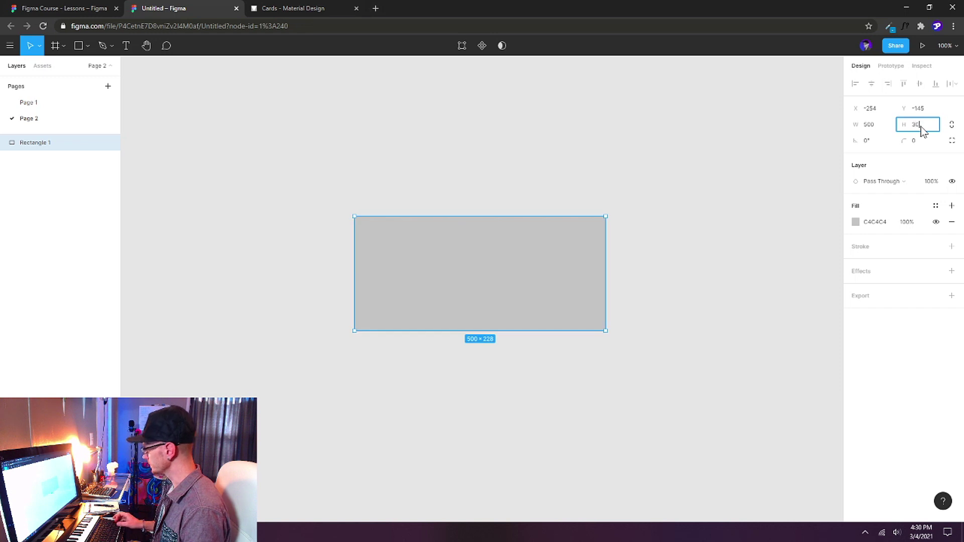
pyautogui.press('Return')
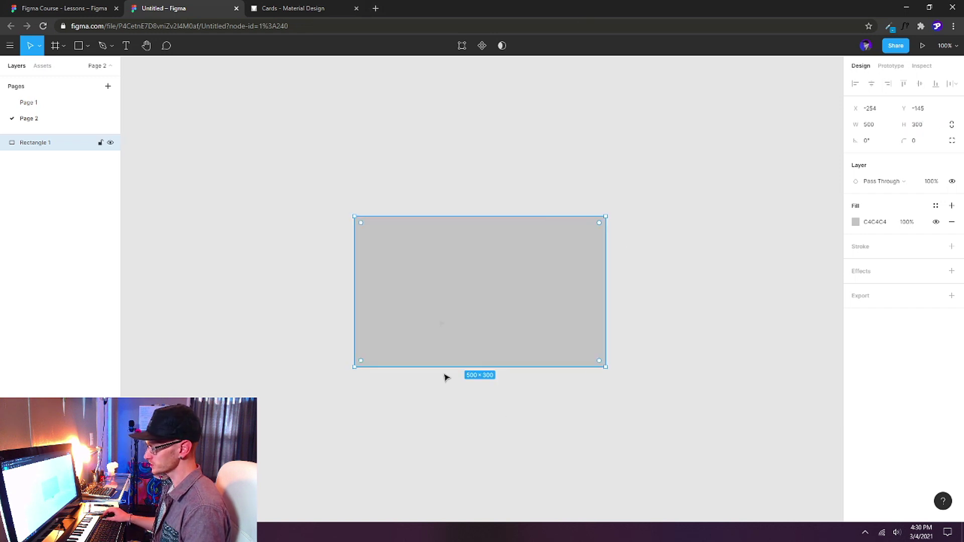
pyautogui.moveTo(515, 307); pyautogui.dragTo(572, 278)
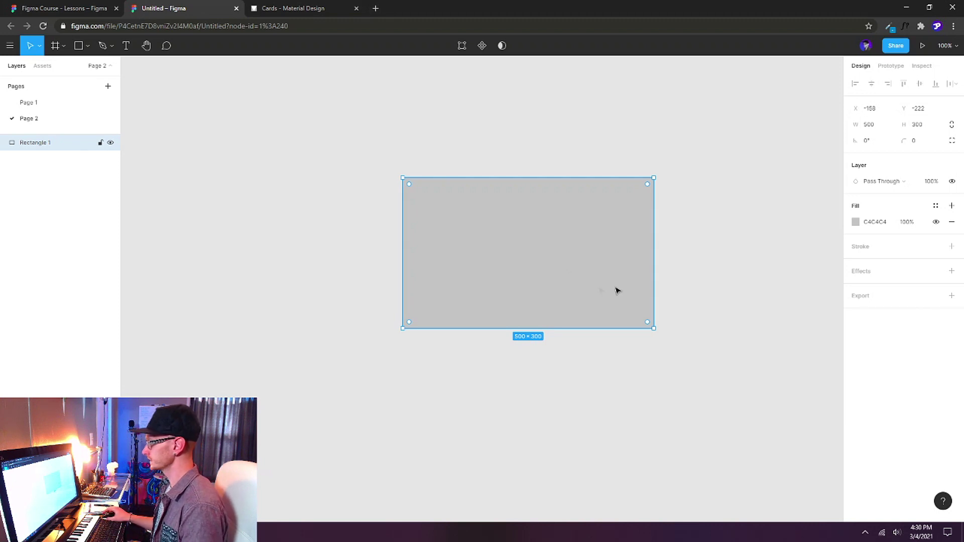
pyautogui.moveTo(588, 267); pyautogui.dragTo(581, 293)
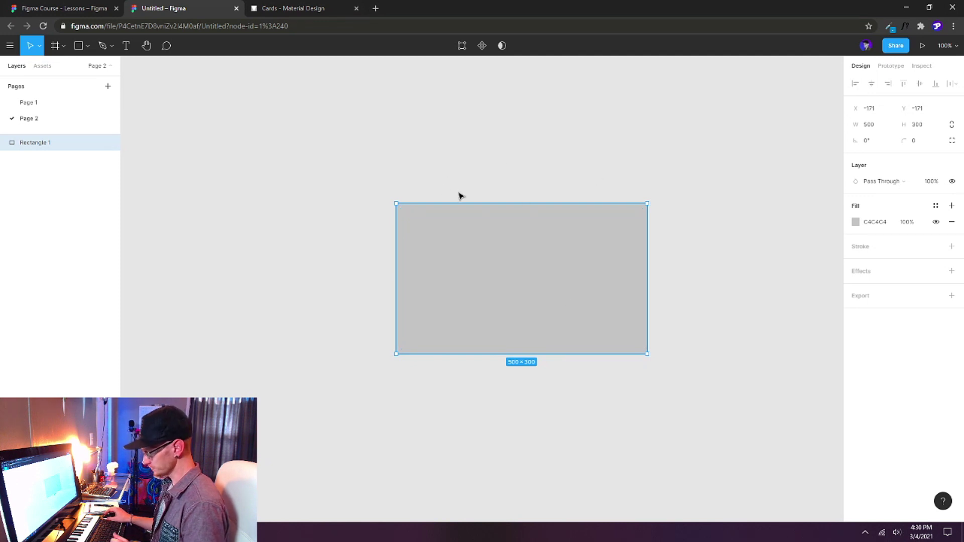
# Type 'Heading Text' above the rectangle and set it in Roboto Medium, size 36.
pyautogui.press('t')
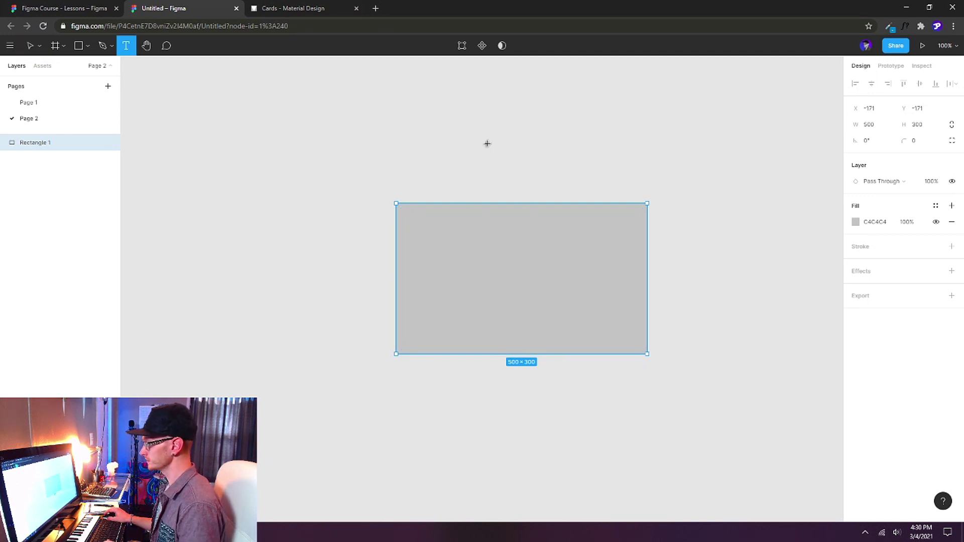
pyautogui.click(468, 156)
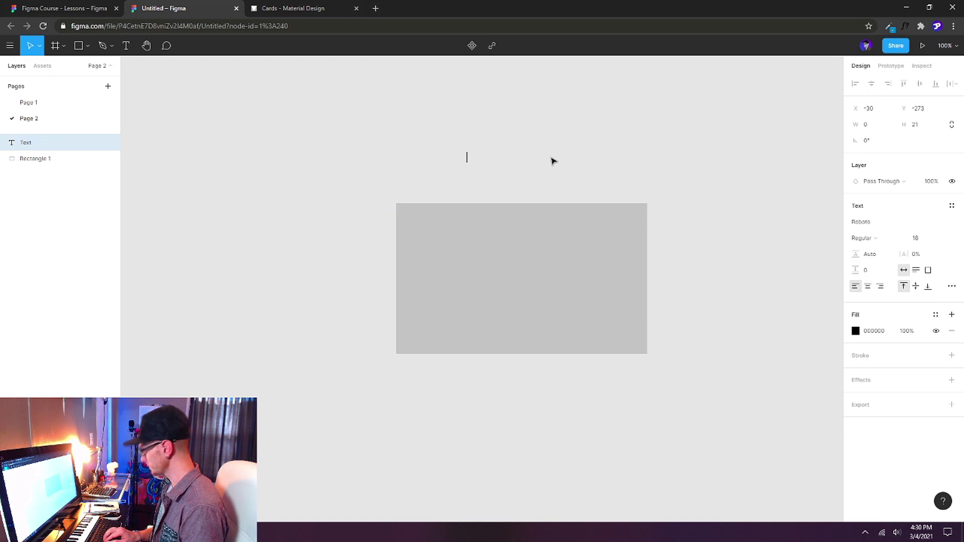
pyautogui.write('Heading Text')
pyautogui.hotkey('ctrl', 'a')
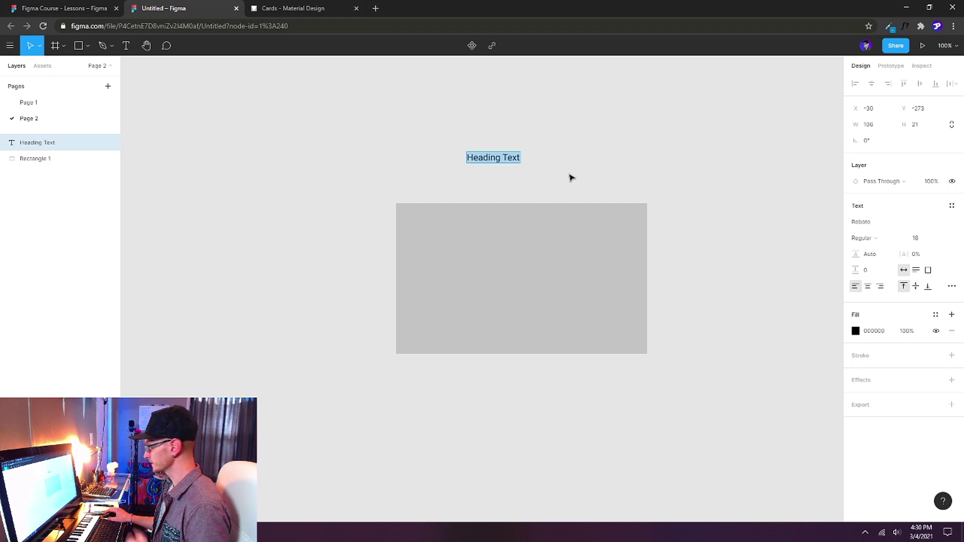
pyautogui.click(941, 240)
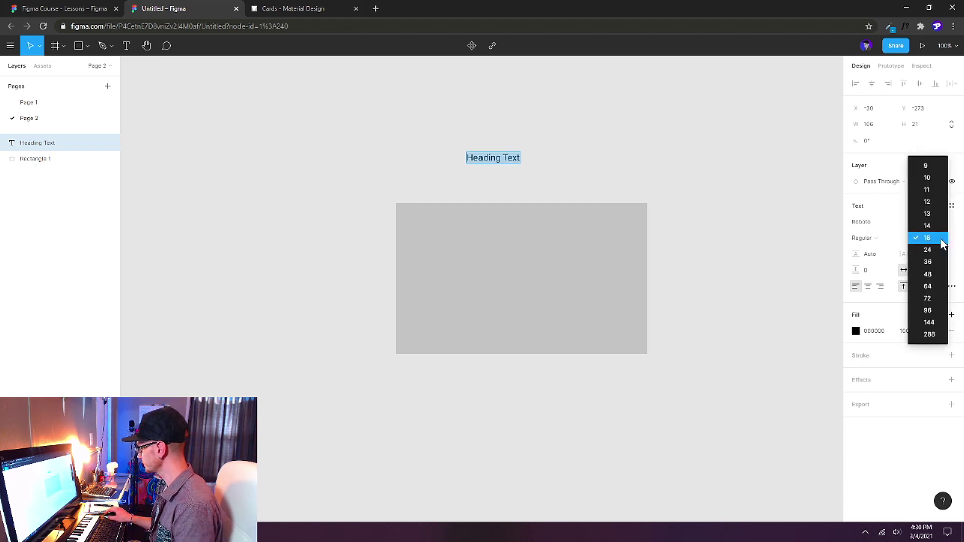
pyautogui.click(936, 266)
pyautogui.click(890, 239)
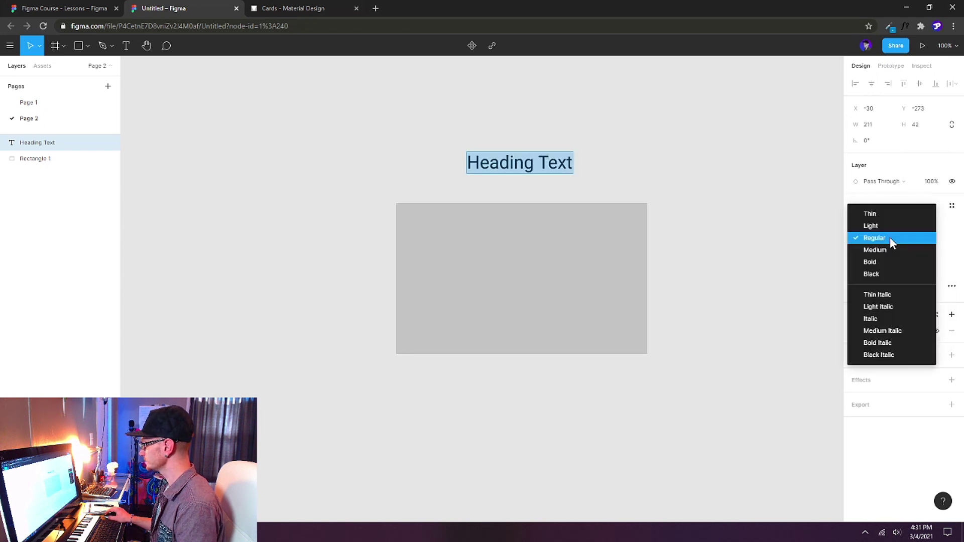
pyautogui.click(886, 250)
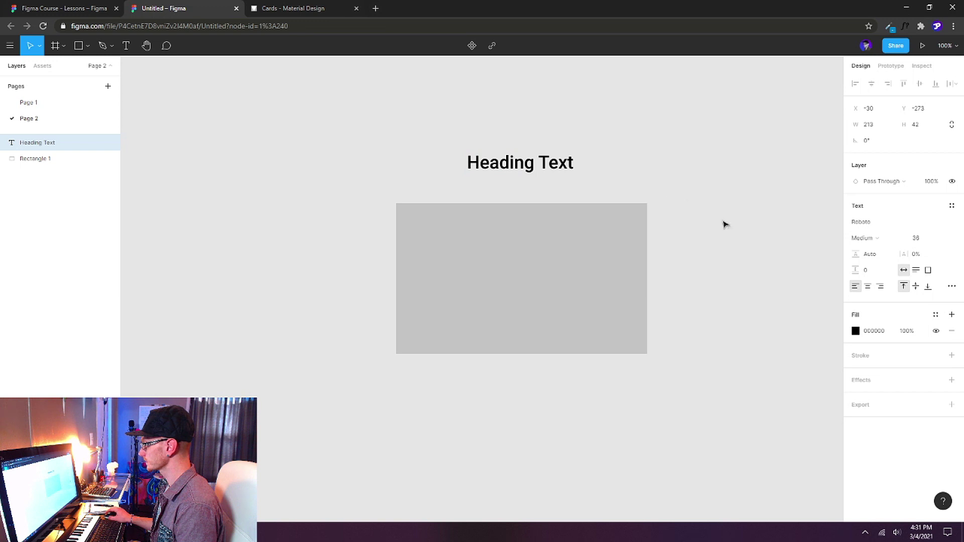
pyautogui.press('Return')
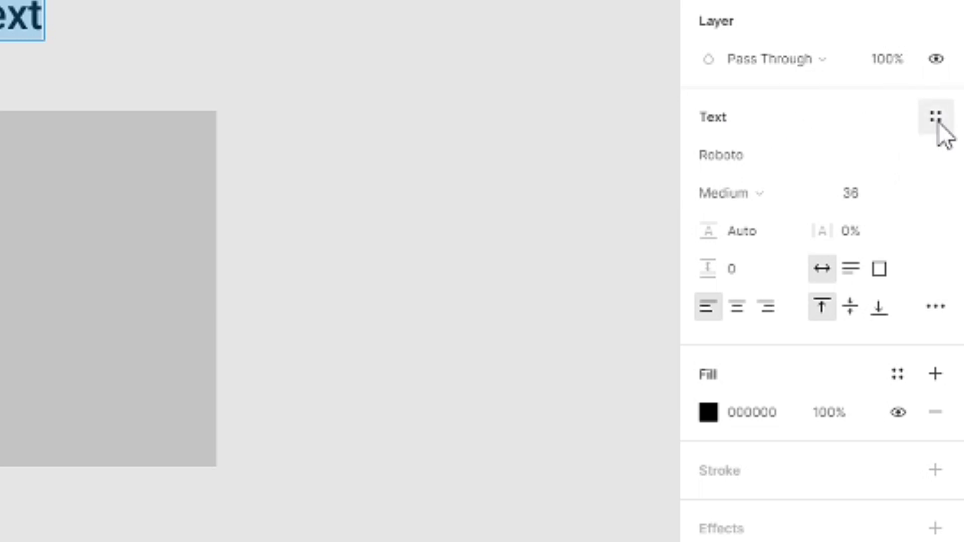
# Create a text style named H1 from the heading's Roboto Medium 36 formatting.
pyautogui.click(937, 120)
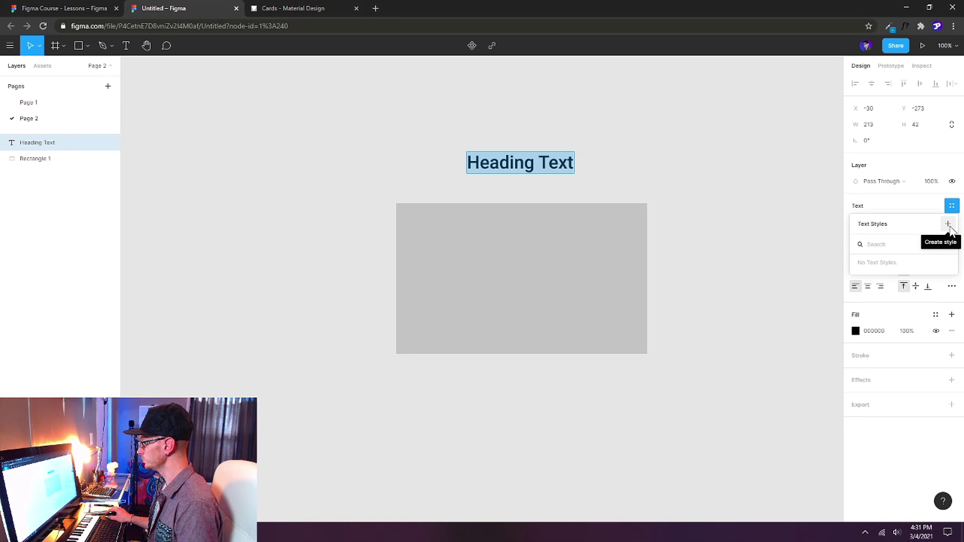
pyautogui.click(949, 224)
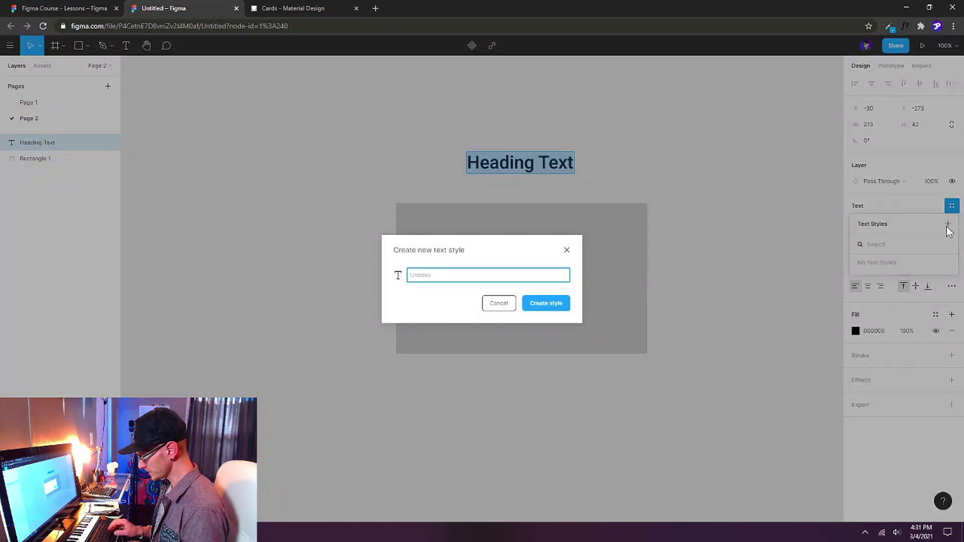
pyautogui.write('H1')
pyautogui.click(546, 304)
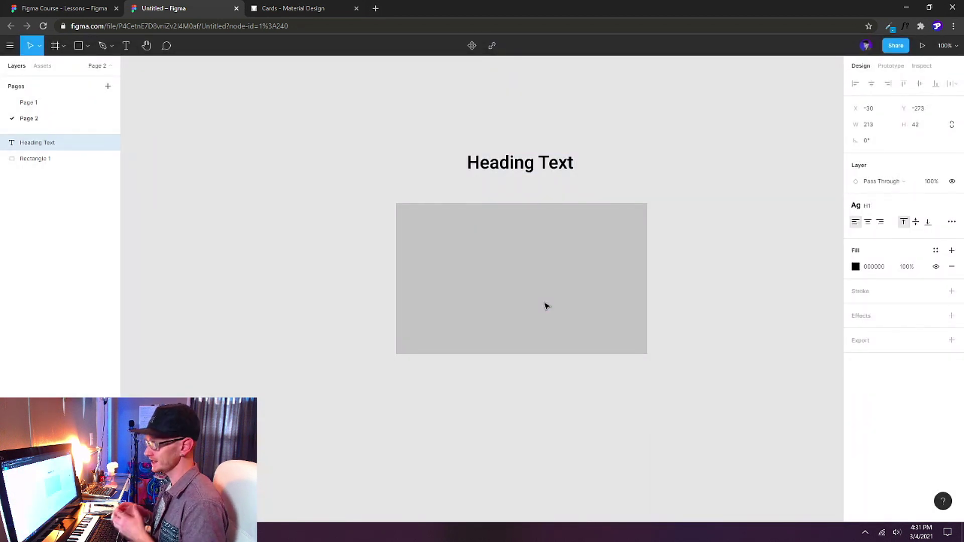
pyautogui.press('Return')
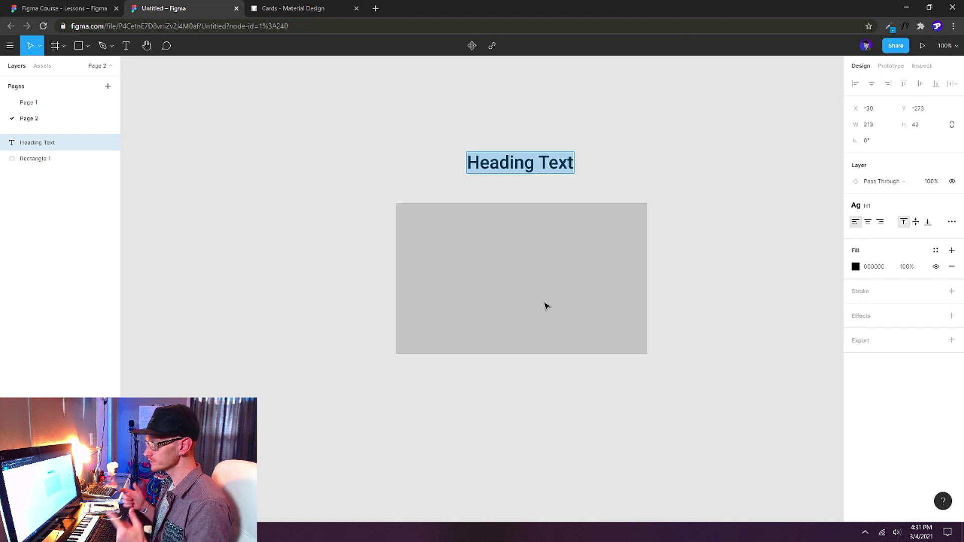
pyautogui.press('Escape')
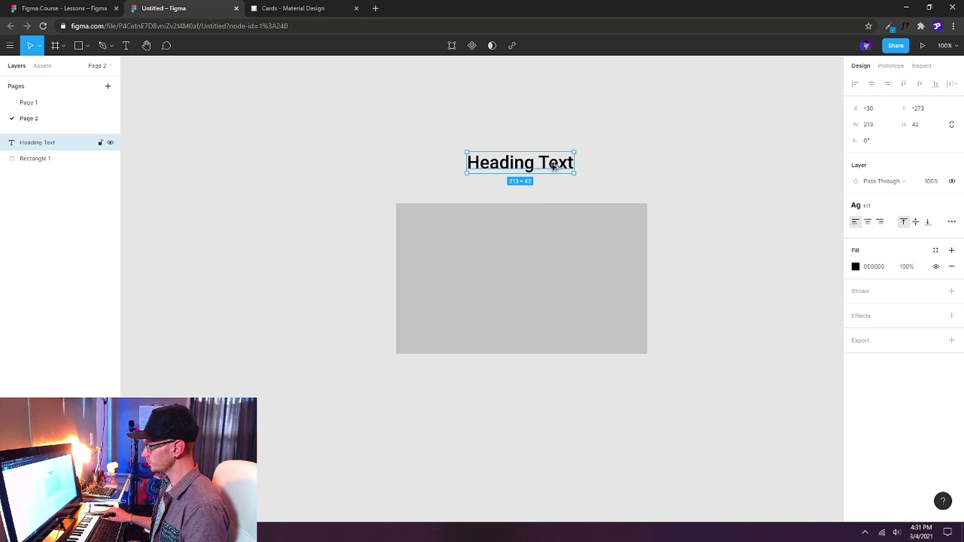
# Duplicate the heading just below itself and change its text to 'Secondary Text'.
pyautogui.keyDown('alt'); pyautogui.moveTo(557, 167); pyautogui.dragTo(569, 187); pyautogui.keyUp('alt')
pyautogui.press('Return')
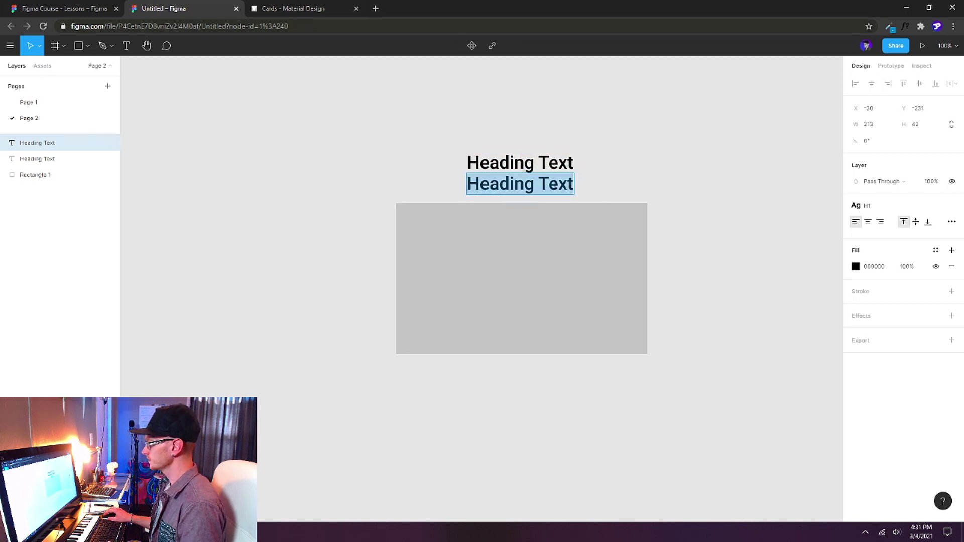
pyautogui.write('Se')
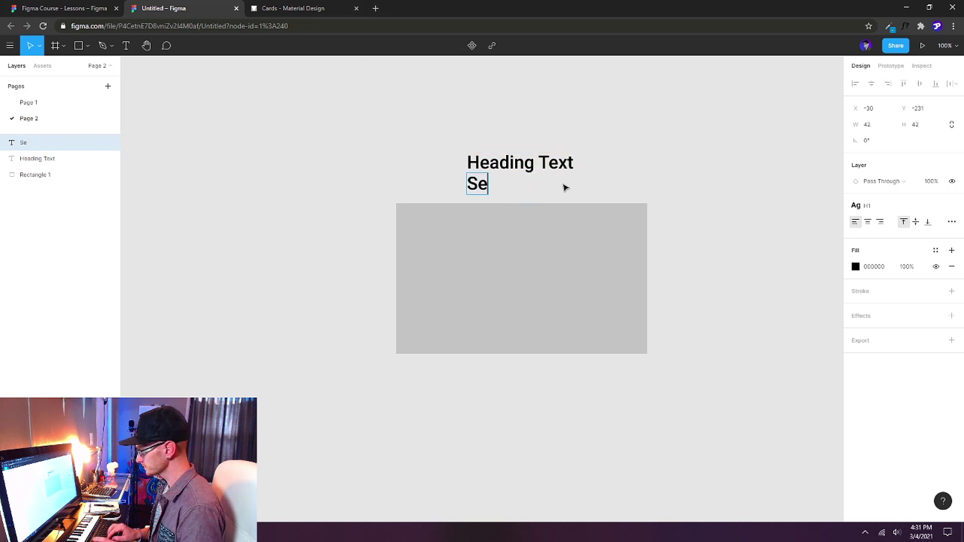
pyautogui.write('condary Text')
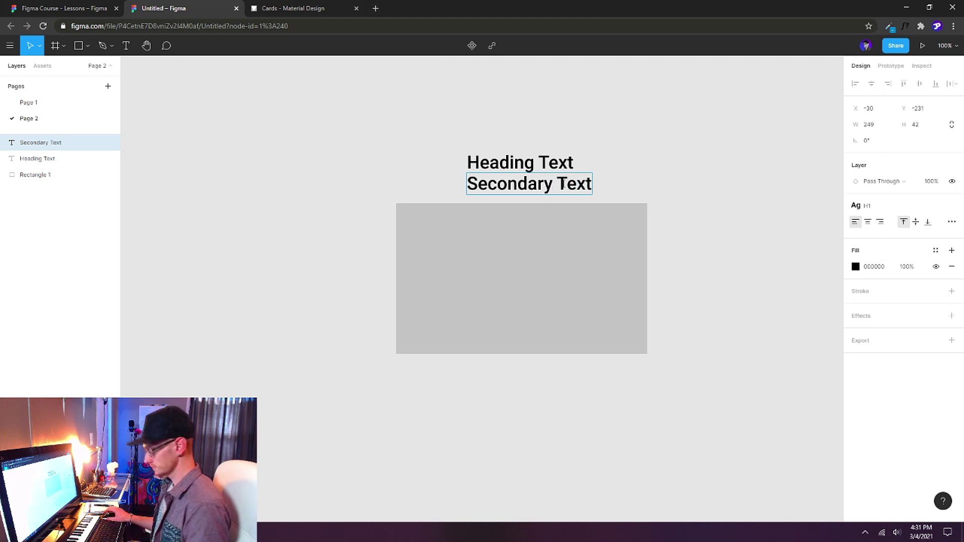
pyautogui.hotkey('ctrl', 'a')
pyautogui.click(952, 222)
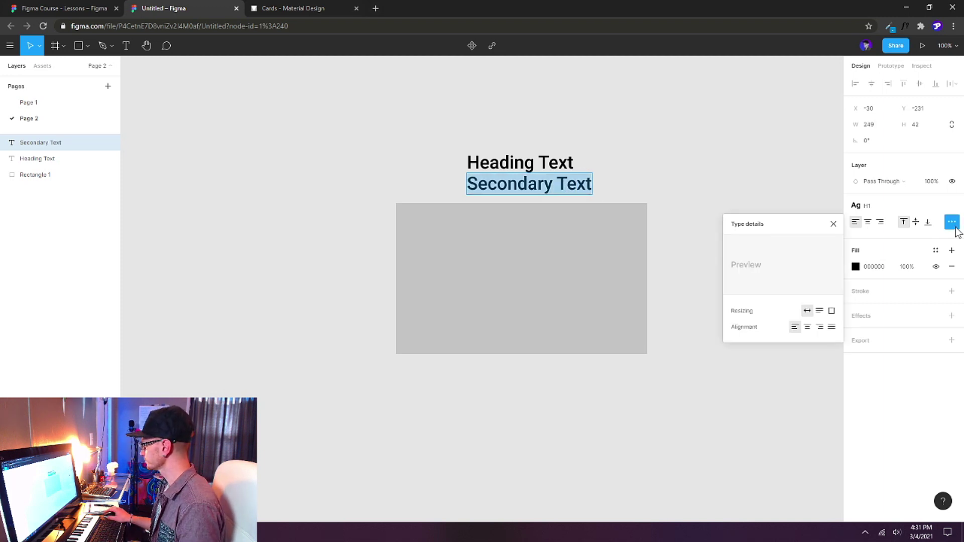
pyautogui.press('Escape')
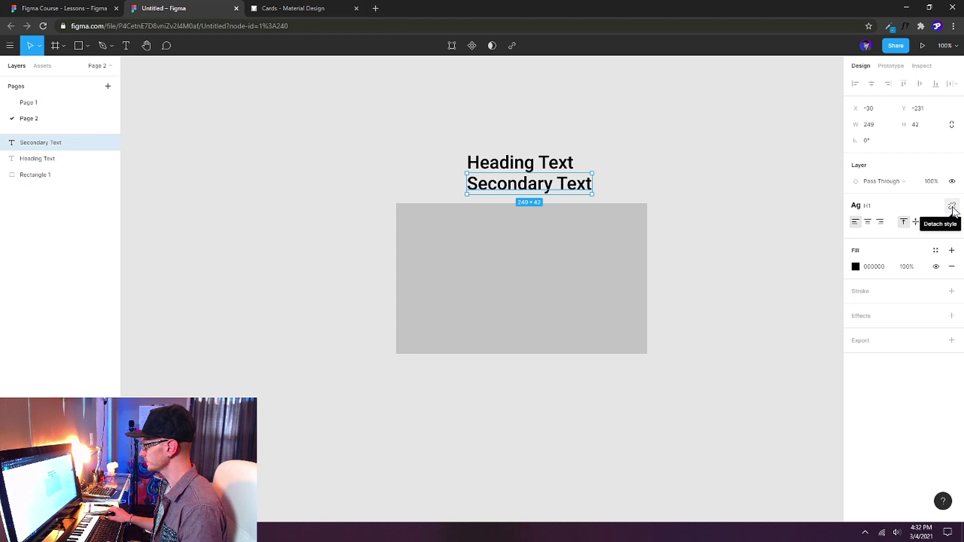
# Detach Secondary Text from H1, set it to 24 Regular, and save it as text style H2.
pyautogui.click(953, 206)
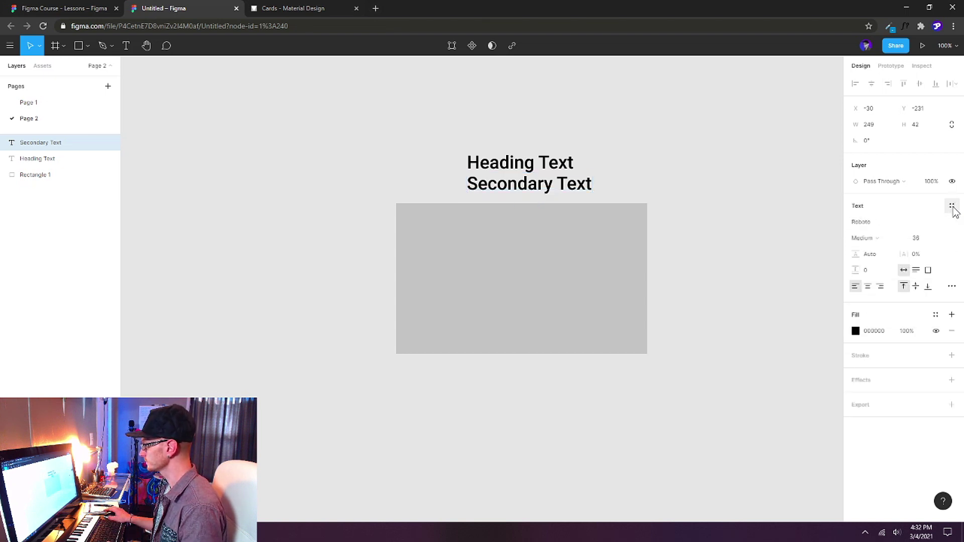
pyautogui.click(943, 240)
pyautogui.click(933, 224)
pyautogui.click(890, 240)
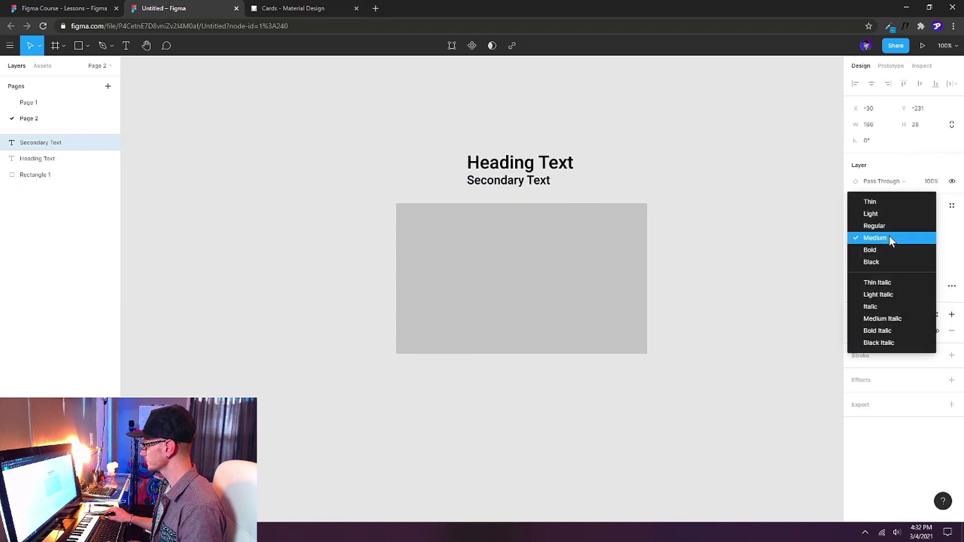
pyautogui.click(882, 225)
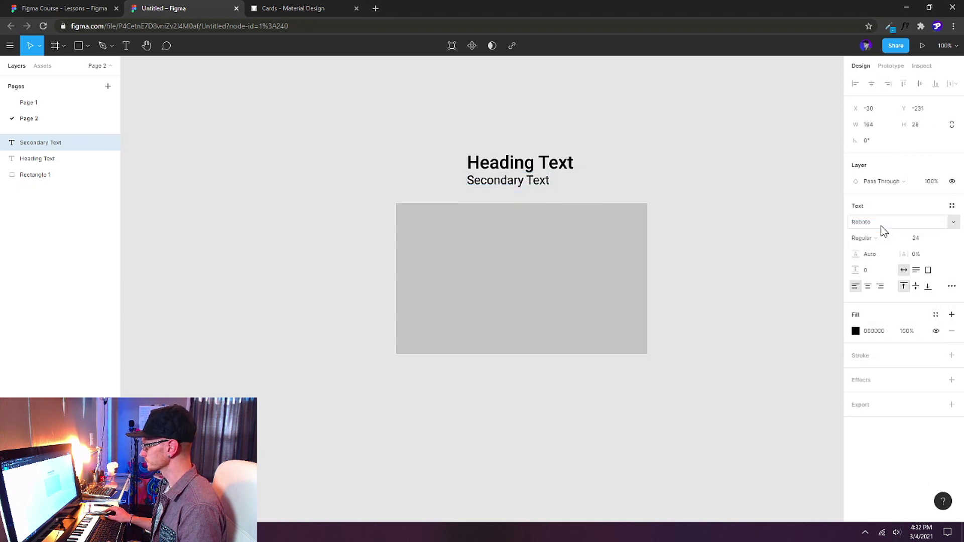
pyautogui.click(953, 206)
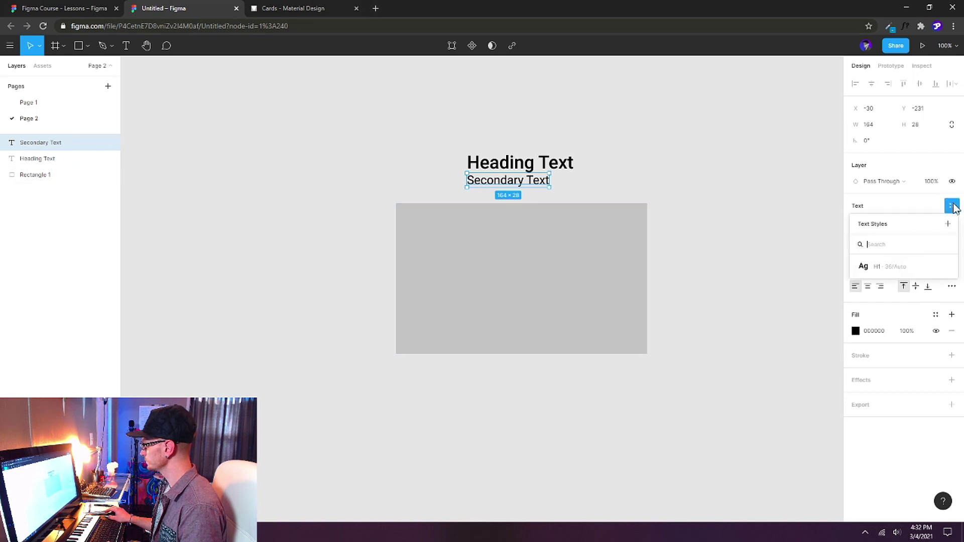
pyautogui.click(948, 224)
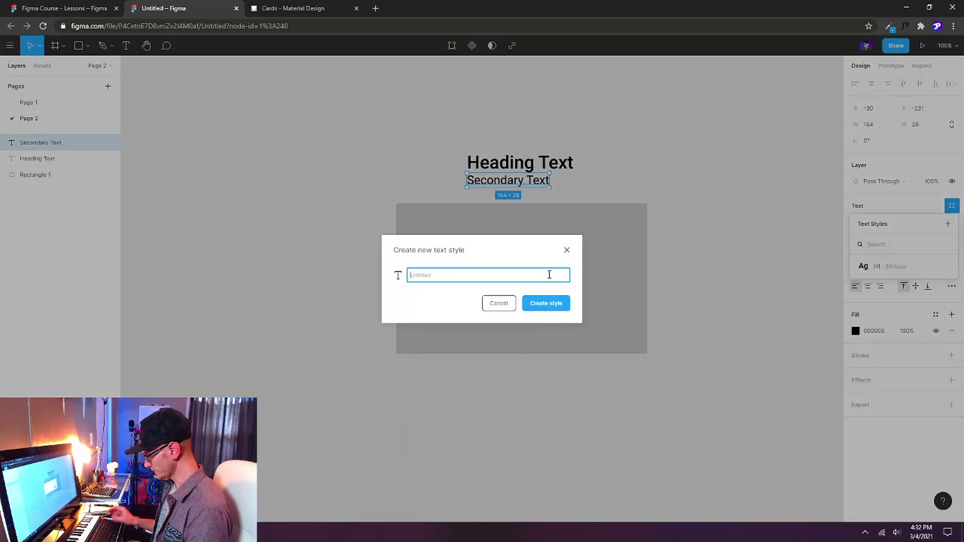
pyautogui.click(553, 303)
# Set the Heading Text box to resize with auto height.
pyautogui.moveTo(595, 135); pyautogui.dragTo(518, 196)
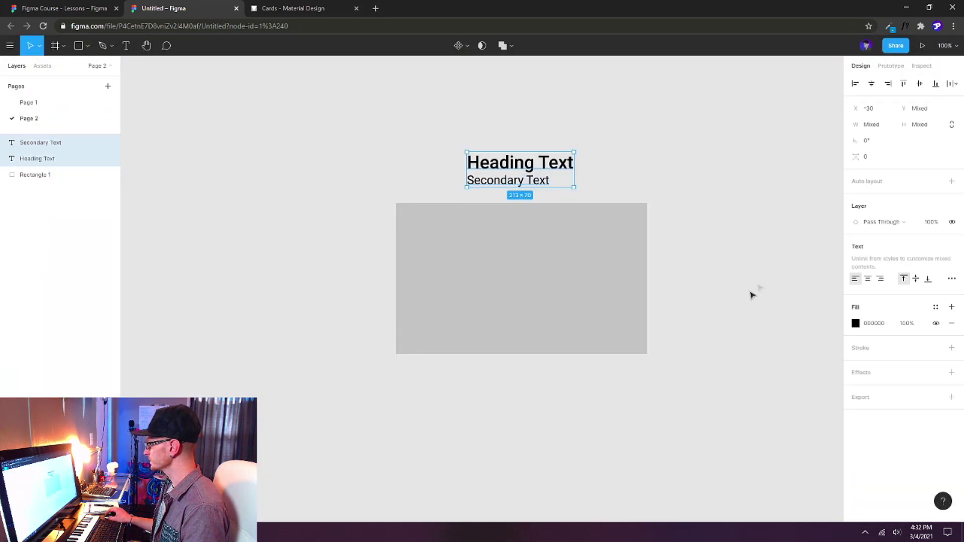
pyautogui.click(605, 182)
pyautogui.click(544, 164)
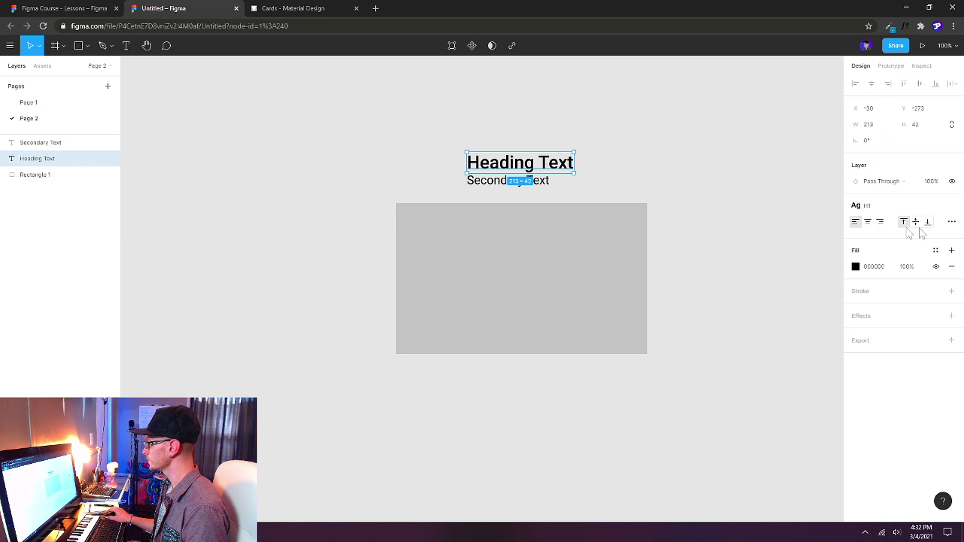
pyautogui.click(952, 222)
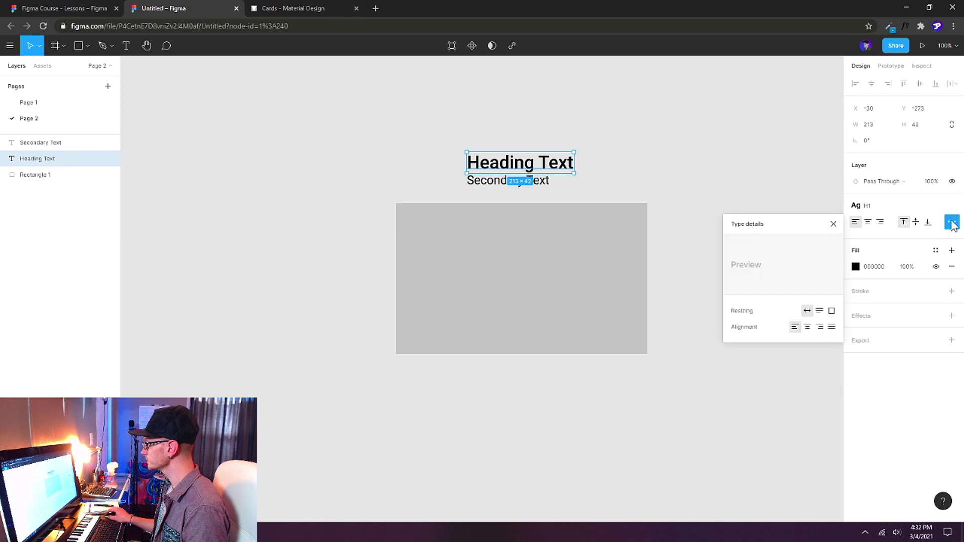
pyautogui.click(819, 312)
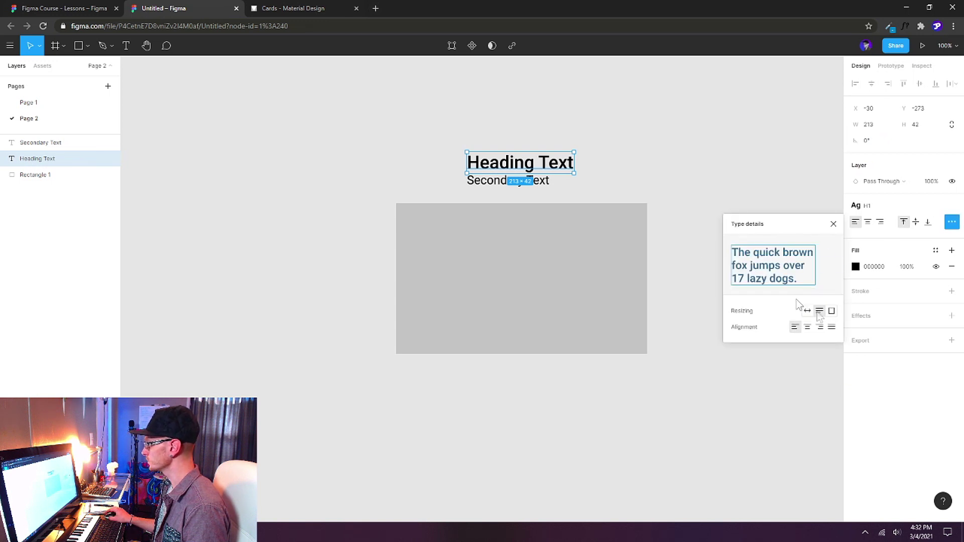
pyautogui.click(538, 184)
pyautogui.click(439, 169)
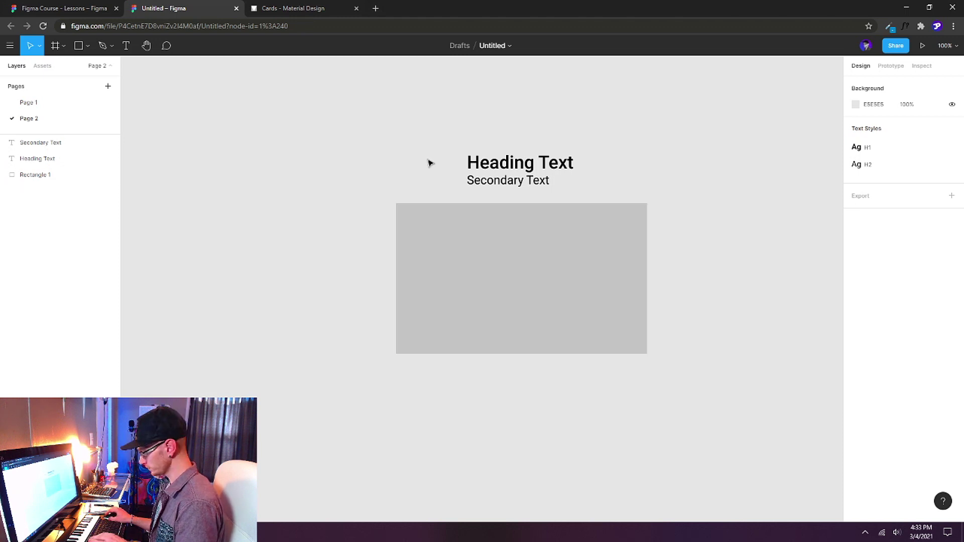
# Draw a circle left of the heading and set its size to 80 × 80.
pyautogui.press('o')
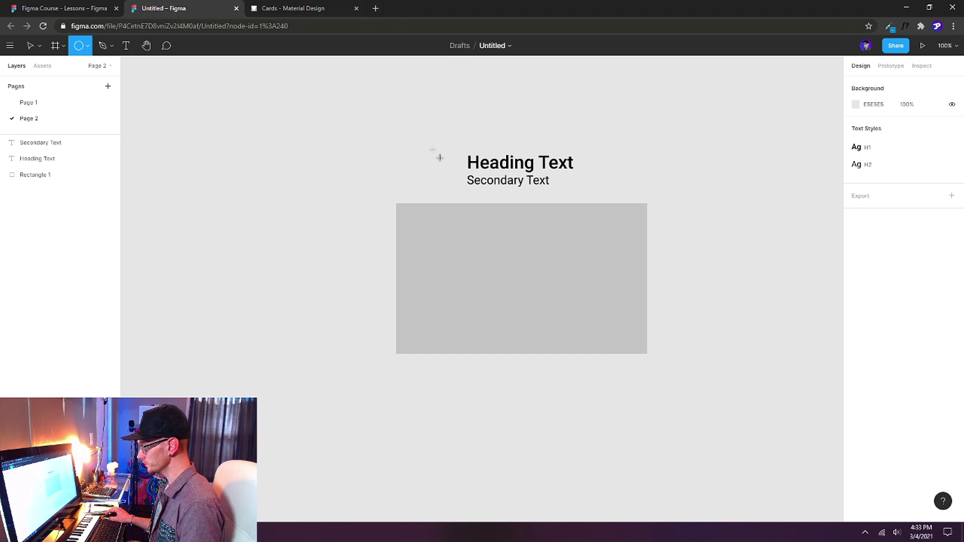
pyautogui.moveTo(405, 142); pyautogui.dragTo(450, 182)
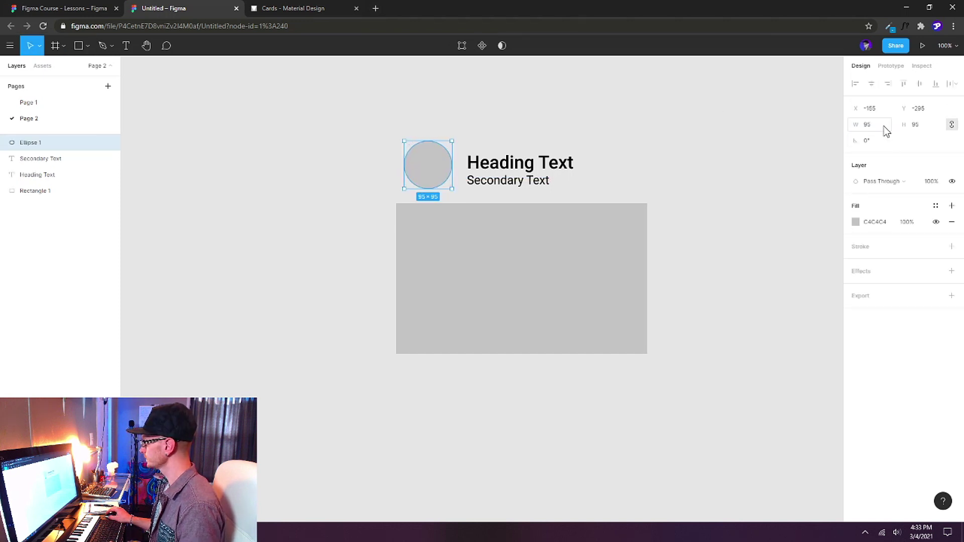
pyautogui.click(885, 130)
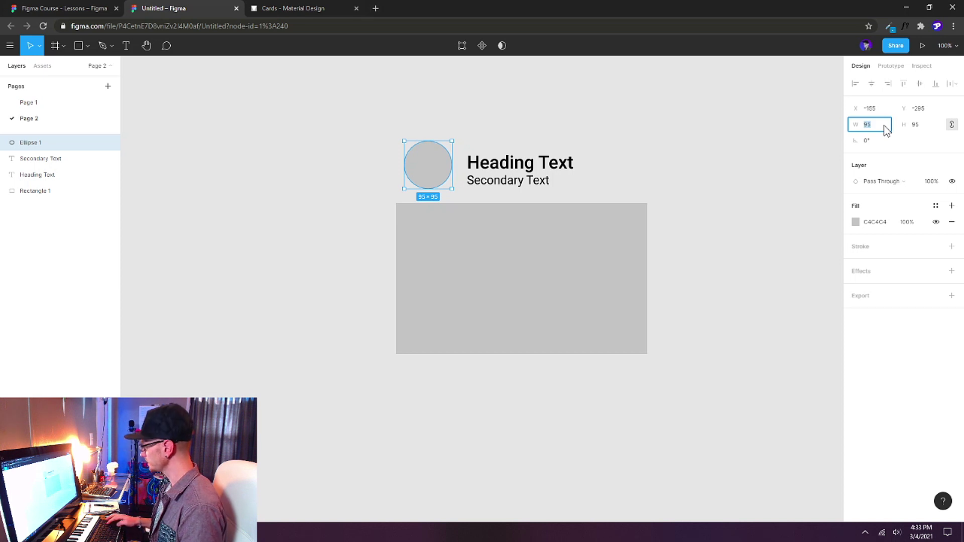
pyautogui.write('80')
pyautogui.press('Return')
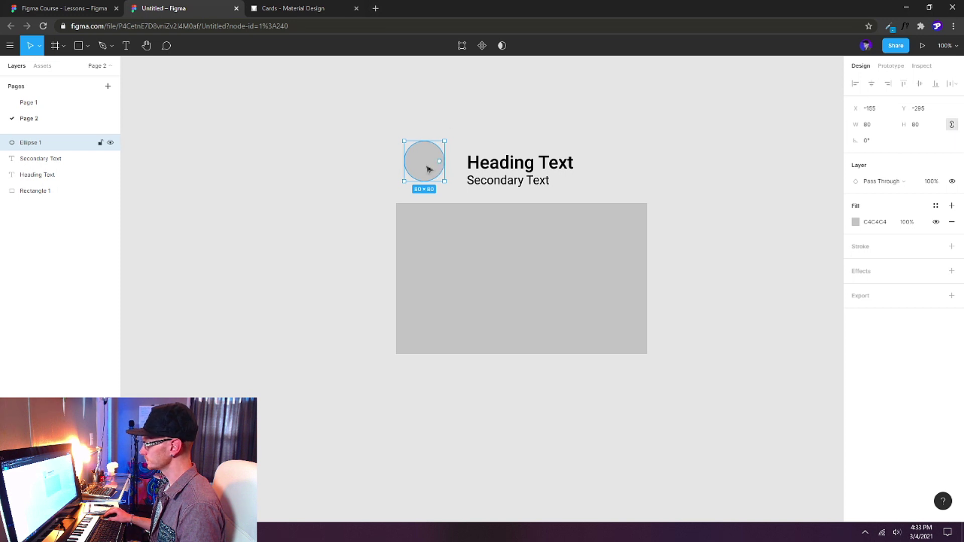
pyautogui.moveTo(427, 171); pyautogui.dragTo(428, 174)
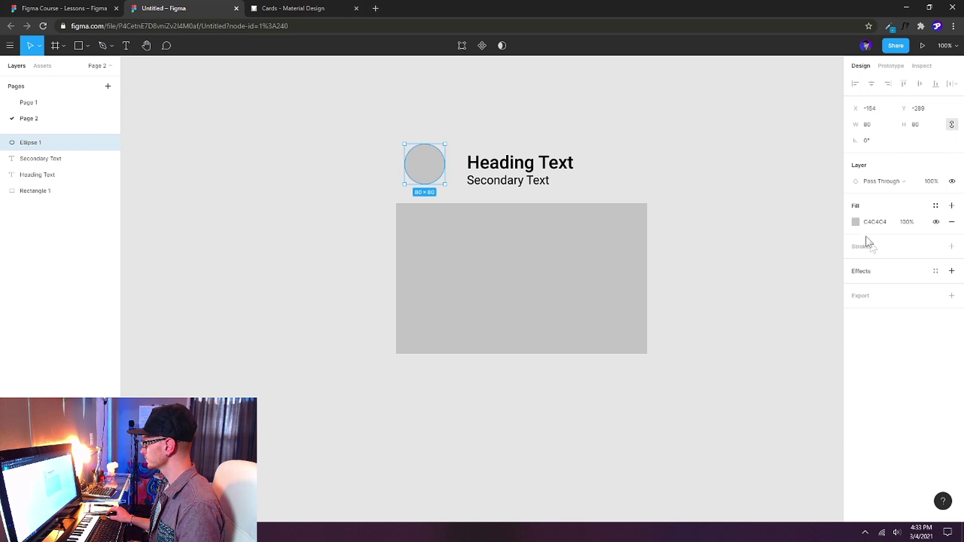
# Fill the circle with A86BFF purple and position it just left of the two text layers.
pyautogui.click(855, 221)
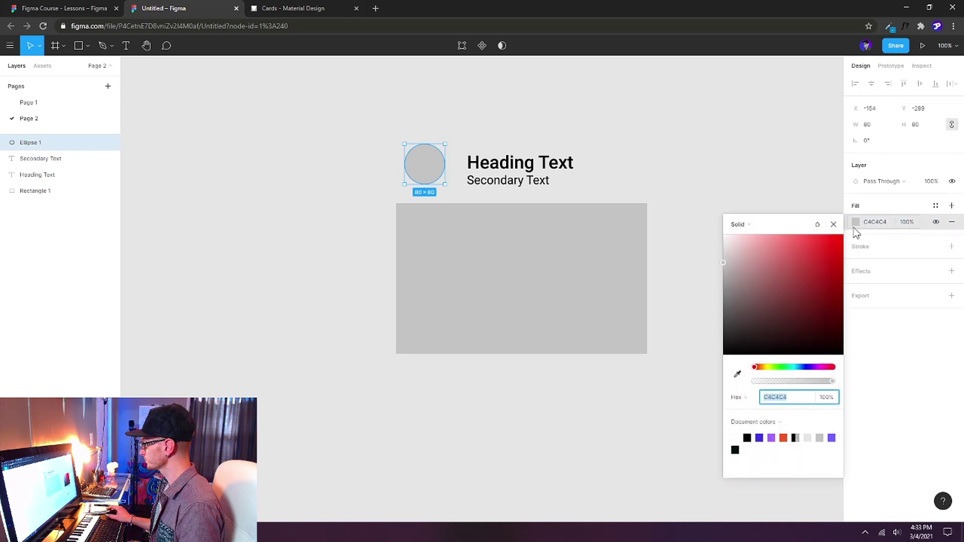
pyautogui.click(772, 438)
pyautogui.click(834, 225)
pyautogui.moveTo(423, 168); pyautogui.dragTo(446, 172)
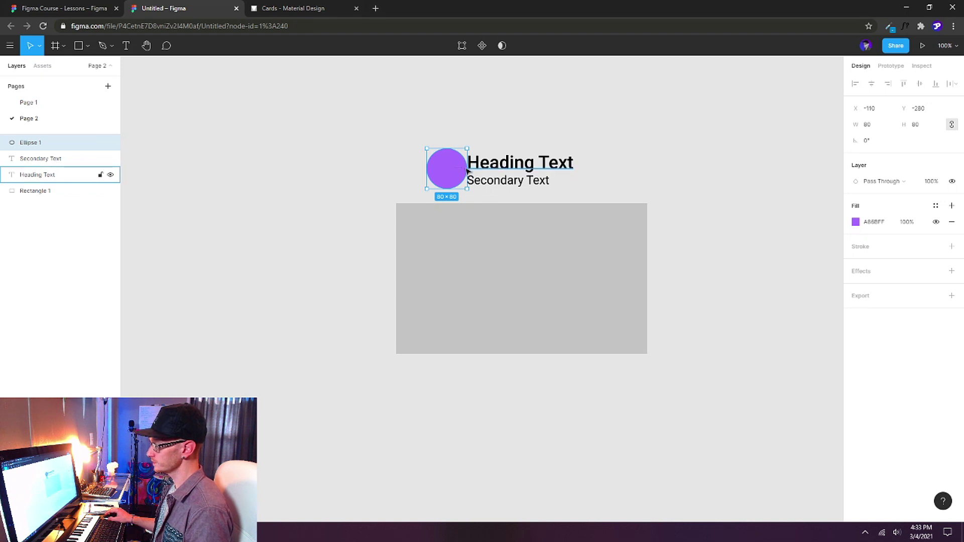
pyautogui.moveTo(440, 173); pyautogui.dragTo(446, 175)
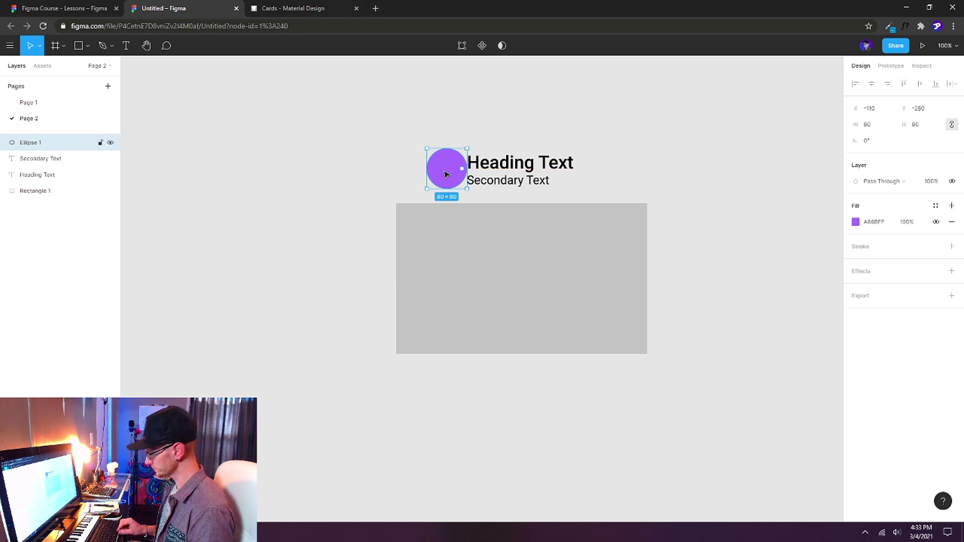
pyautogui.hotkey('shift', 'Left')
pyautogui.hotkey('shift', 'Left')
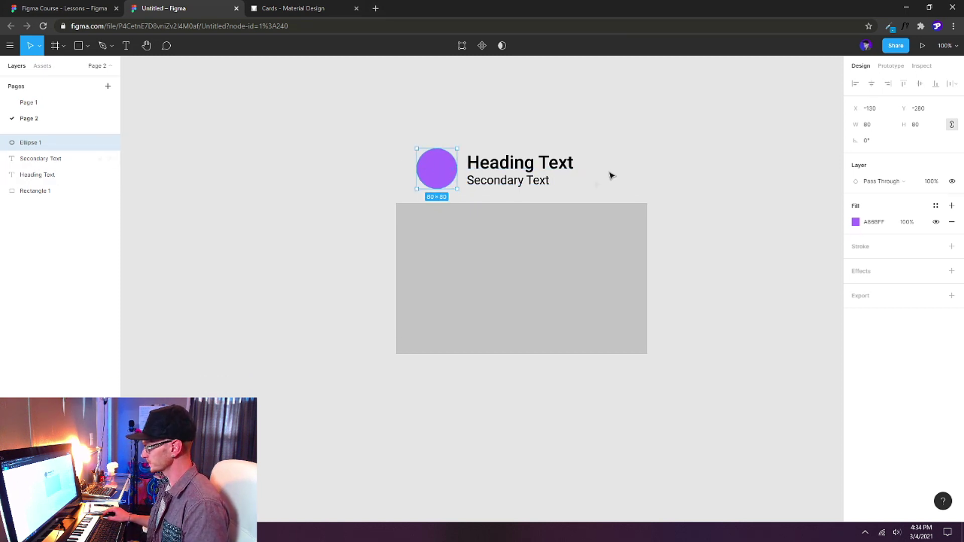
pyautogui.moveTo(609, 139); pyautogui.dragTo(521, 187)
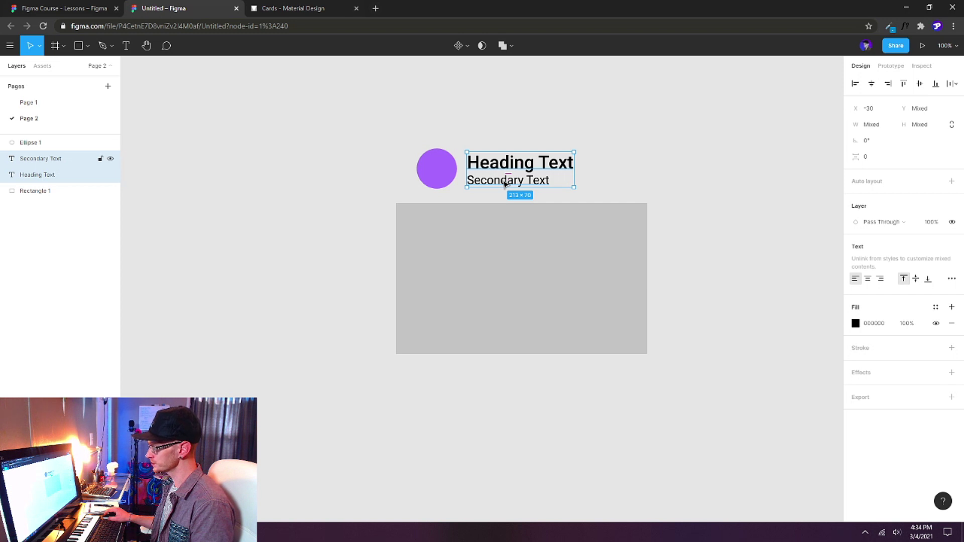
# Wrap both texts in an auto-layout frame and retype the heading as a person's full name.
pyautogui.hotkey('shift', 'a')
pyautogui.press('Return')
pyautogui.press('Return')
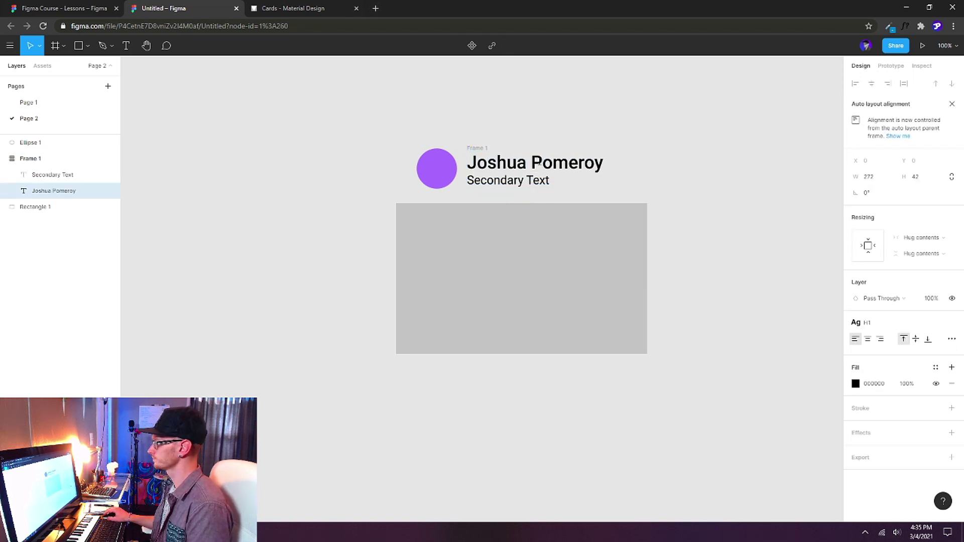
pyautogui.click(347, 114)
# Wrap circle and texts in a horizontal auto-layout row with 30 padding, widened to 500.
pyautogui.moveTo(359, 107); pyautogui.dragTo(662, 200)
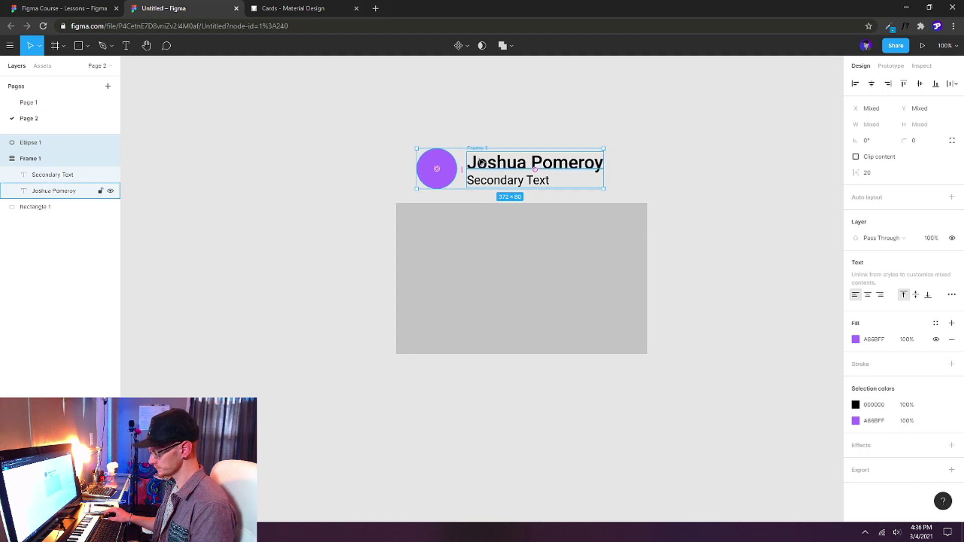
pyautogui.hotkey('shift', 'a')
pyautogui.click(928, 217)
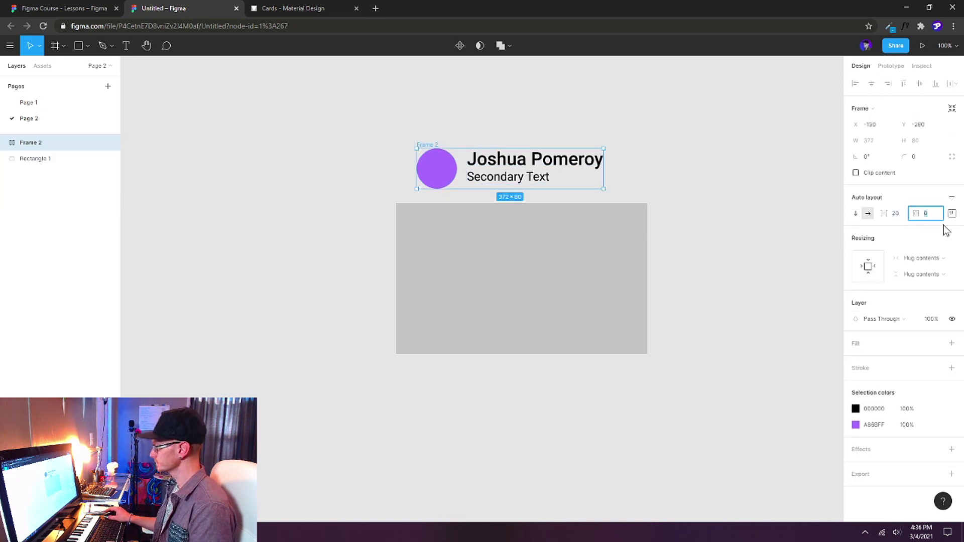
pyautogui.write('30')
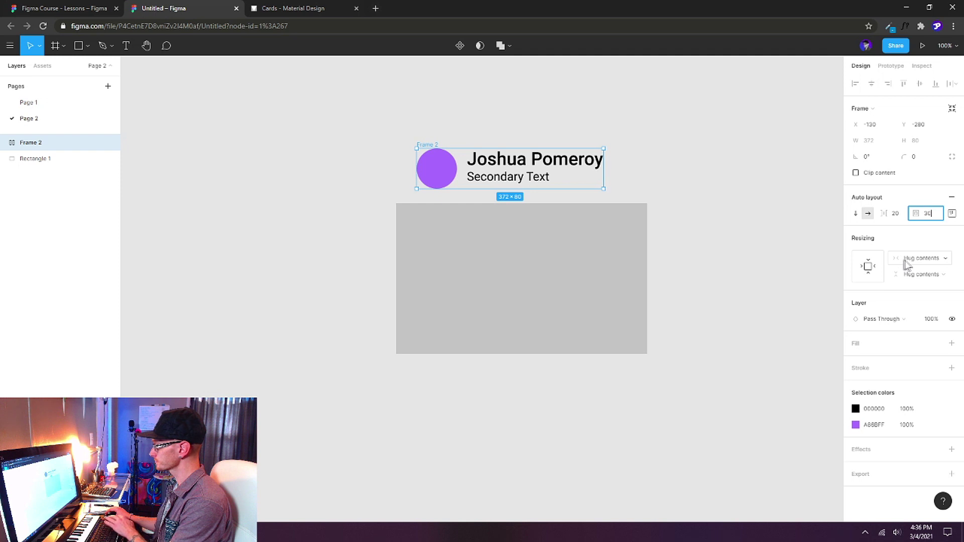
pyautogui.press('Return')
pyautogui.moveTo(421, 124)
pyautogui.mouseDown()
pyautogui.moveTo(409, 125)
pyautogui.moveTo(416, 131)
pyautogui.mouseUp()
pyautogui.moveTo(615, 168); pyautogui.dragTo(647, 168)
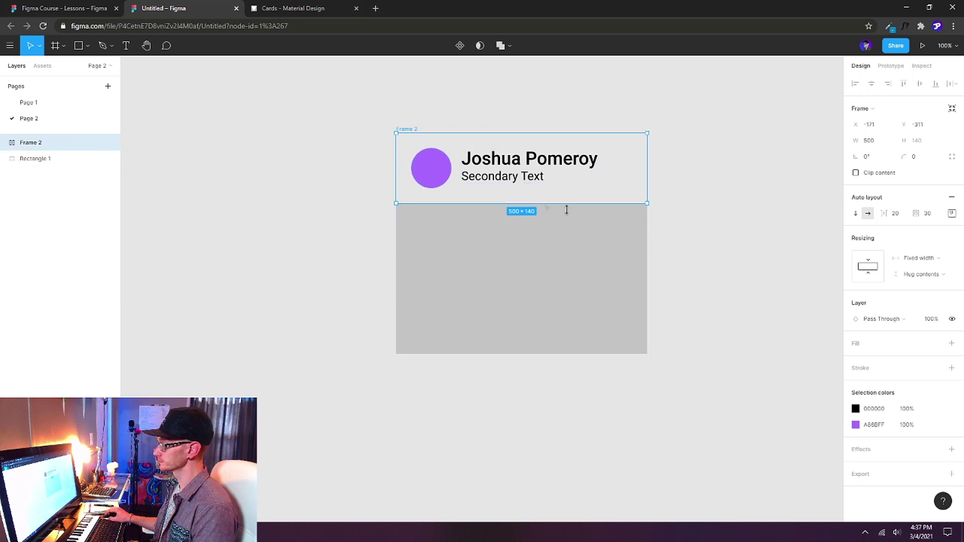
# Add a second fill to the purple circle and set its type to Image.
pyautogui.click(439, 166)
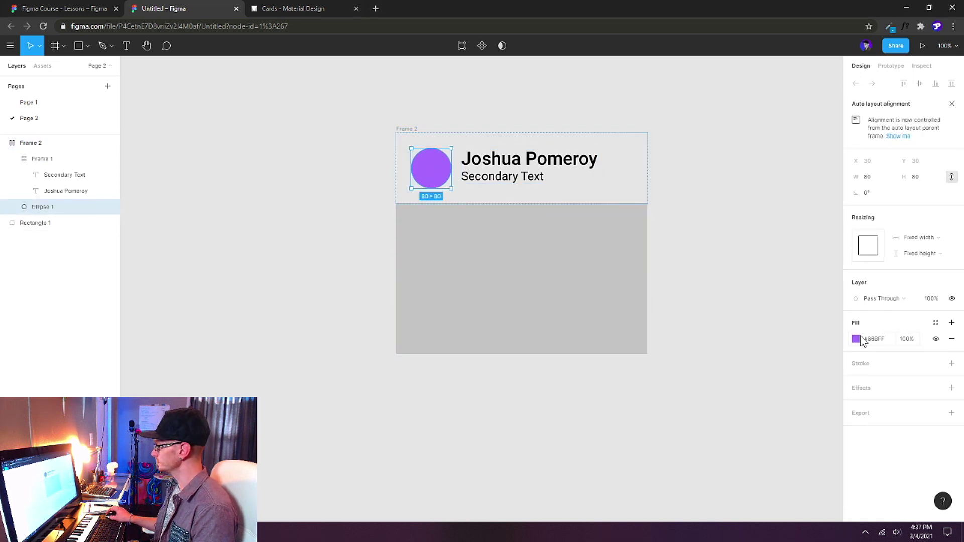
pyautogui.click(952, 323)
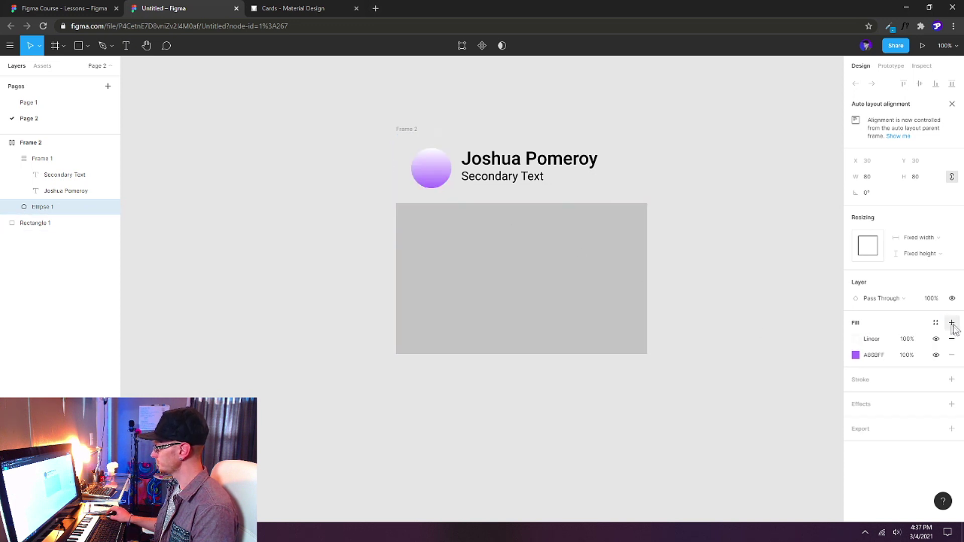
pyautogui.click(856, 339)
pyautogui.click(743, 224)
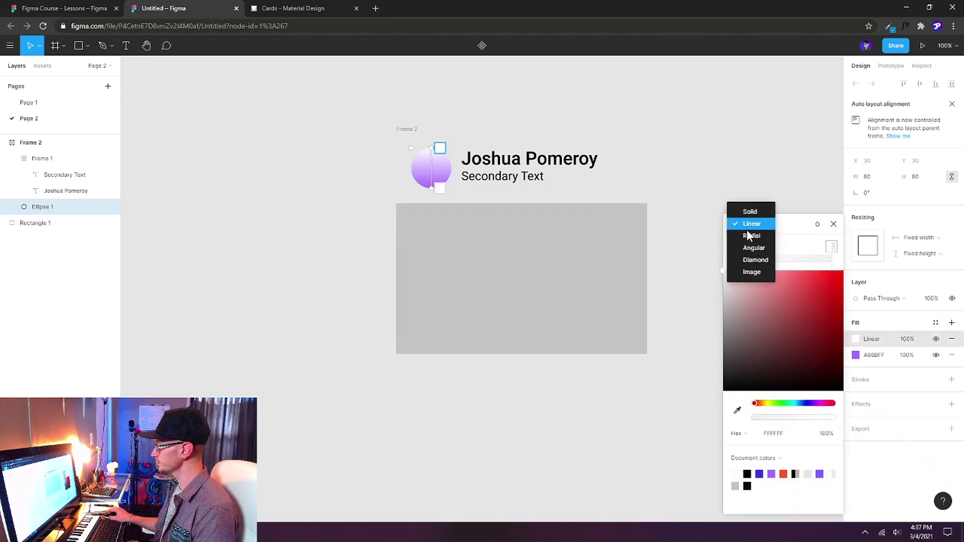
pyautogui.click(752, 271)
# Choose the portrait photo from the picture folder as the circle's image fill.
pyautogui.click(751, 287)
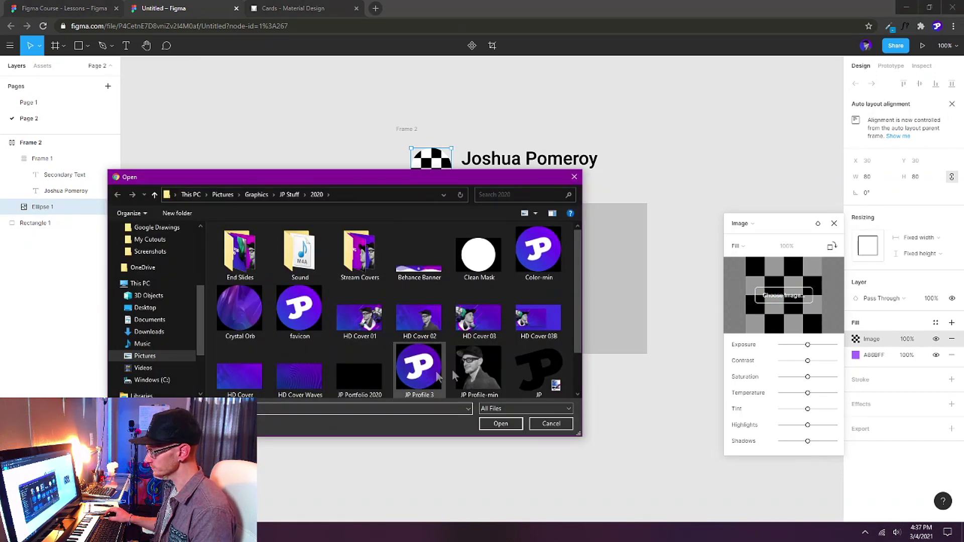
pyautogui.hotkey('alt', 'Left')
pyautogui.scroll(-3, 347, 322)
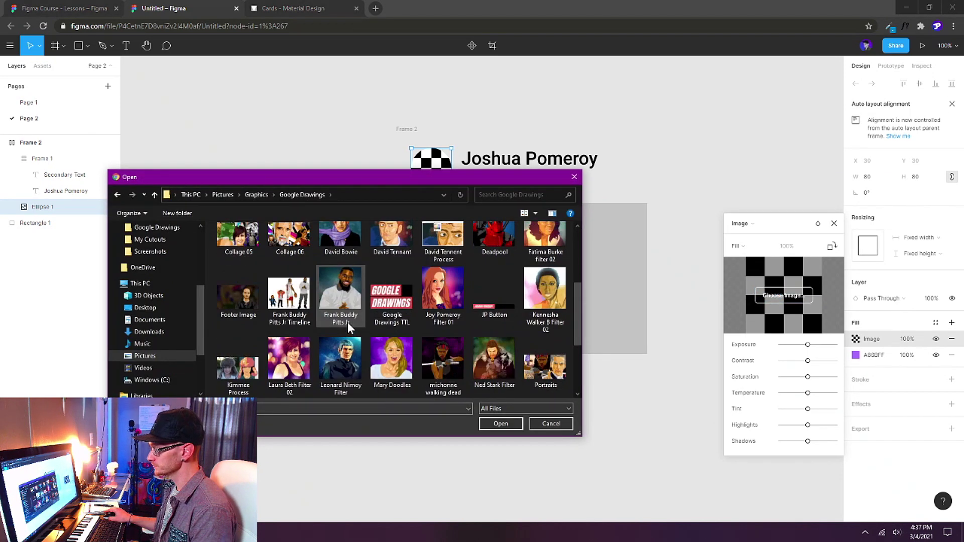
pyautogui.scroll(-2, 347, 321)
pyautogui.doubleClick(294, 294)
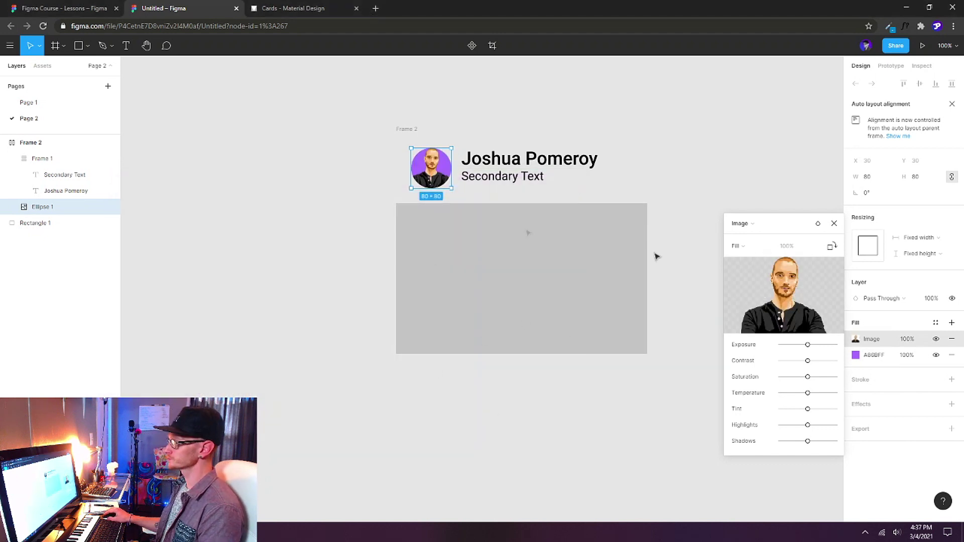
pyautogui.click(834, 224)
pyautogui.press('Escape')
pyautogui.click(428, 131)
pyautogui.click(411, 131)
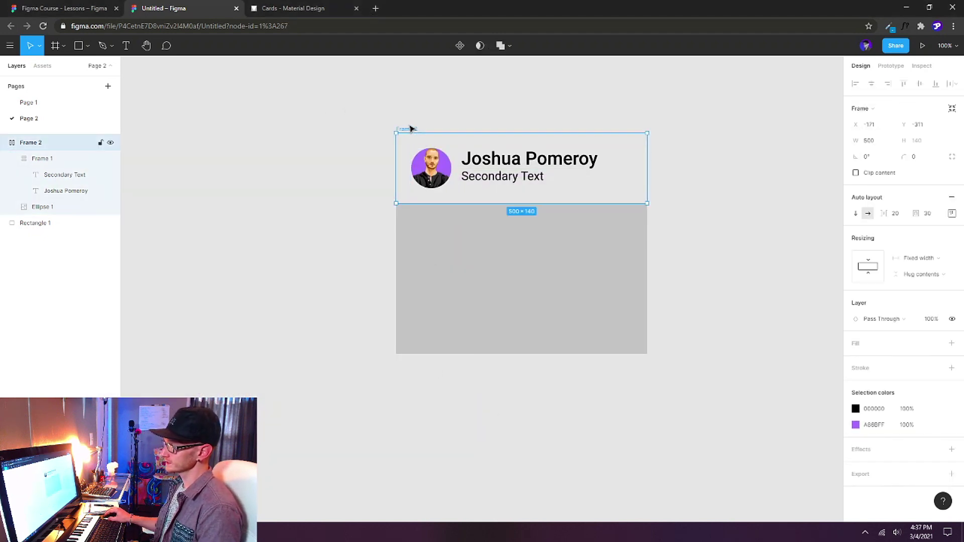
# Rename Frame 2 to 'Header' and convert it into a component.
pyautogui.doubleClick(31, 143)
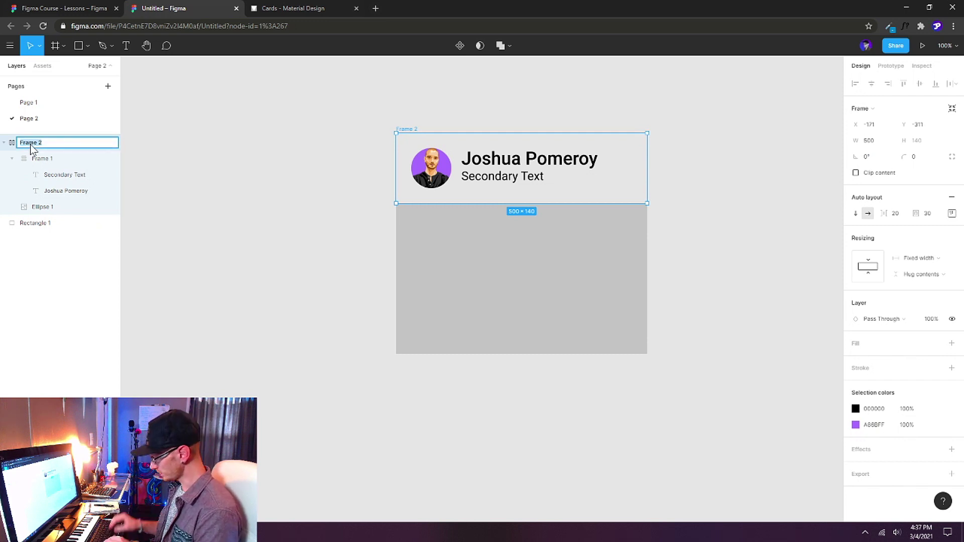
pyautogui.write('Header')
pyautogui.press('Return')
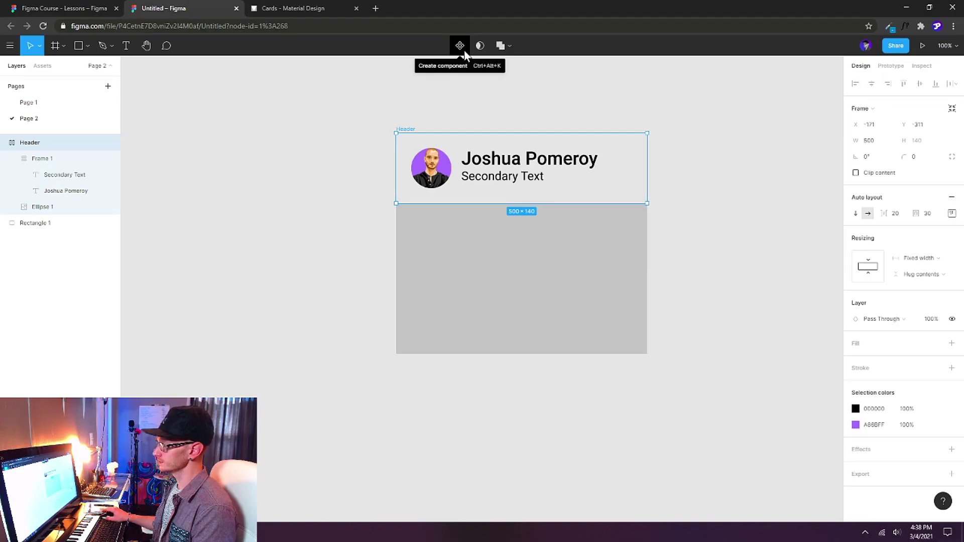
pyautogui.click(437, 121)
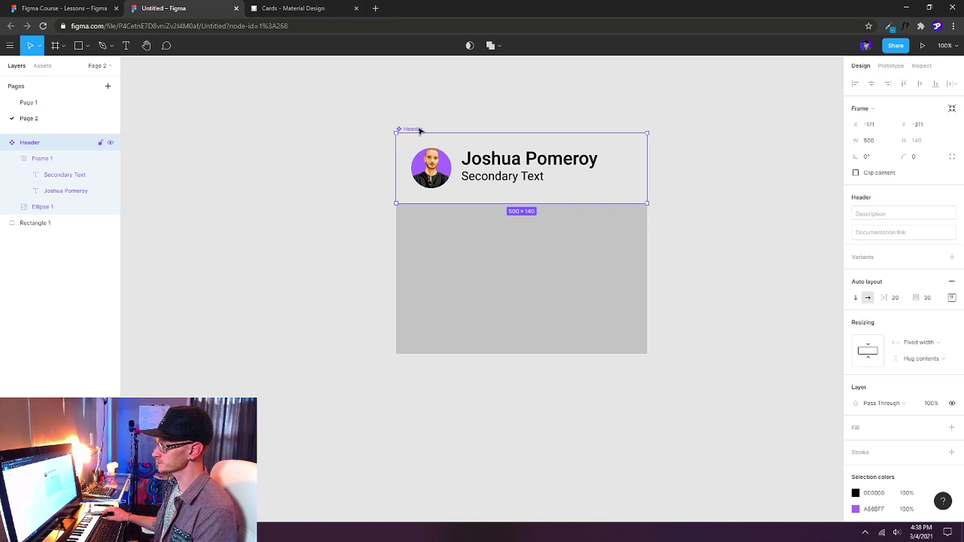
pyautogui.hscroll(3, 366, 262)
pyautogui.click(312, 393)
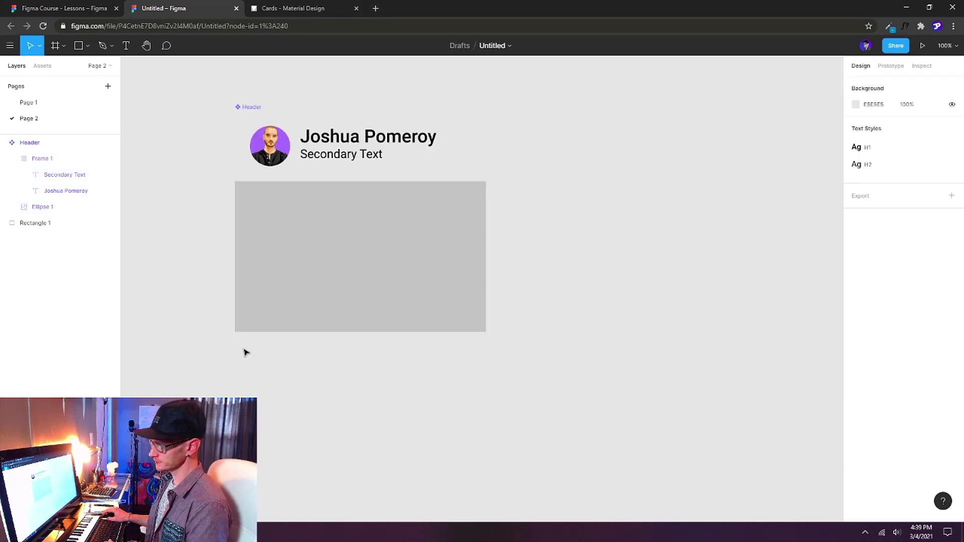
# Drag out a new text box directly beneath the grey 500 × 300 rectangle.
pyautogui.scroll(-1, 251, 369)
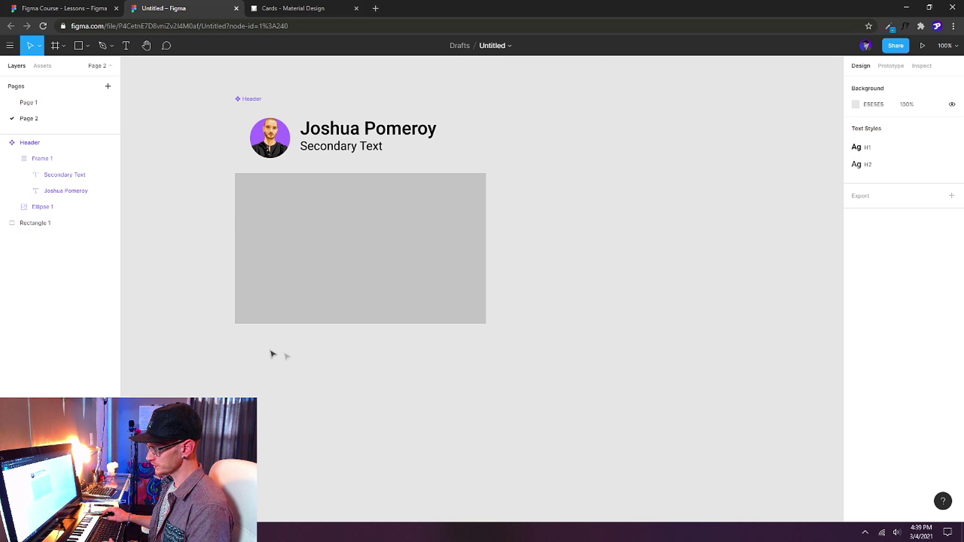
pyautogui.press('t')
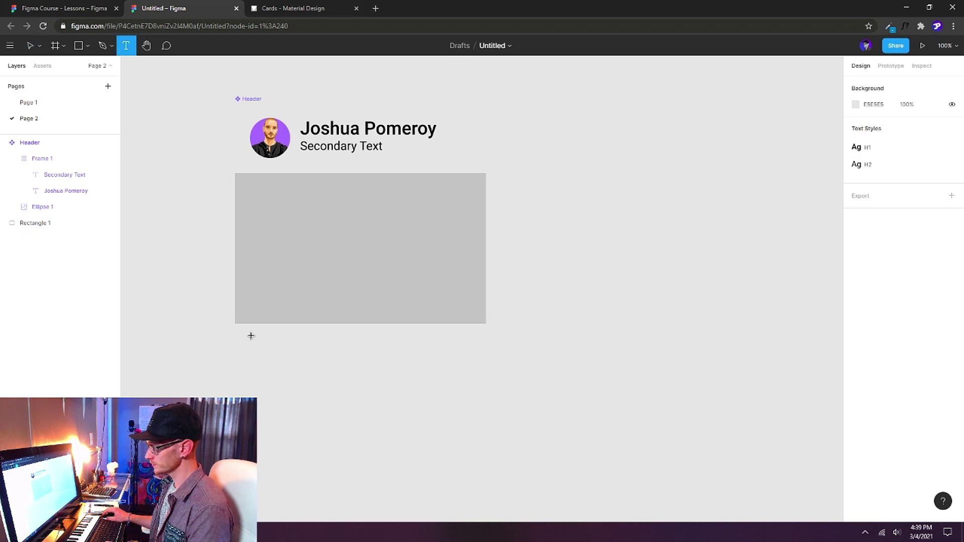
pyautogui.moveTo(251, 335); pyautogui.dragTo(455, 397)
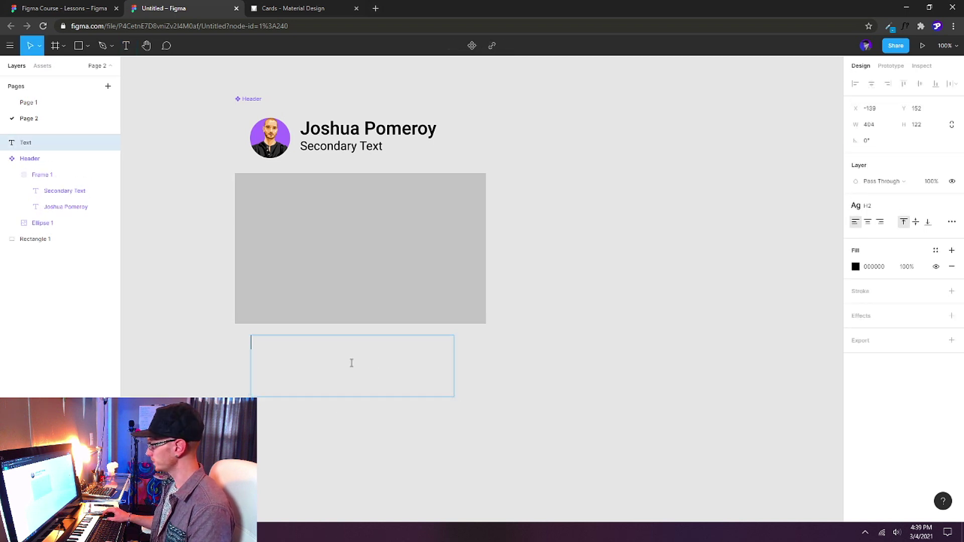
pyautogui.click(295, 9)
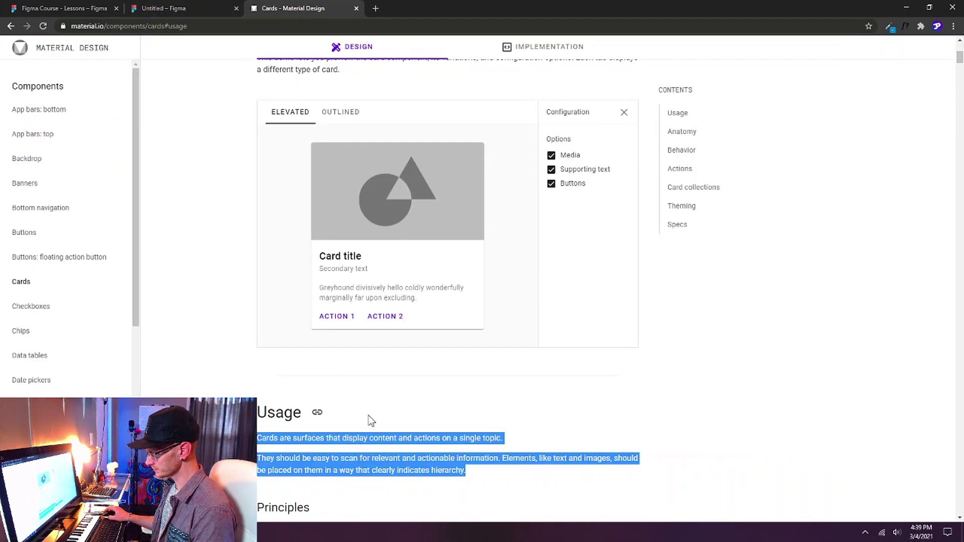
pyautogui.scroll(6, 235, 246)
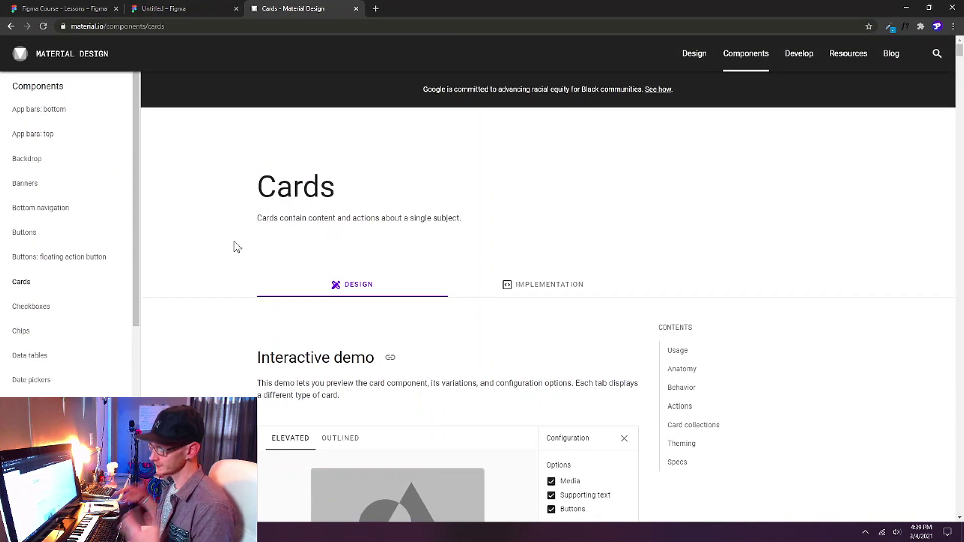
pyautogui.scroll(-6, 236, 246)
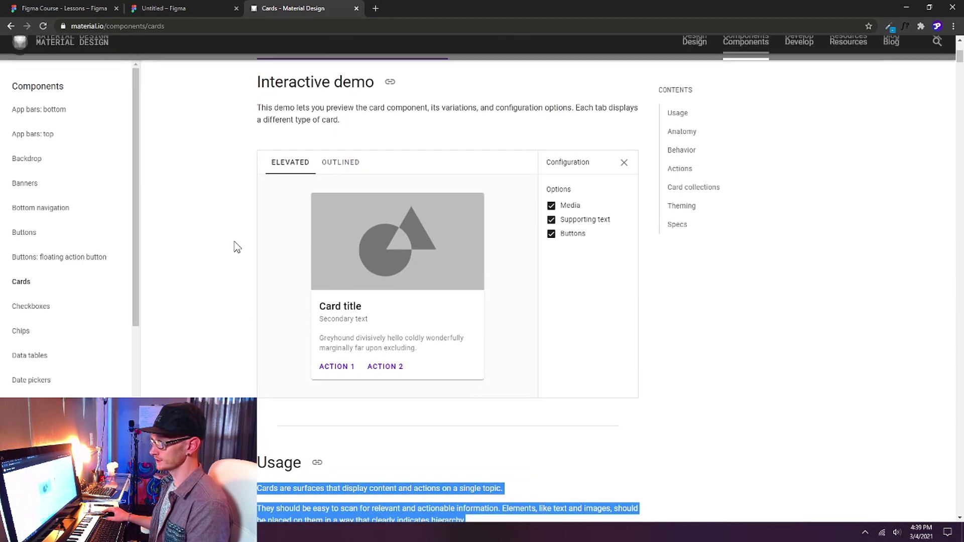
pyautogui.scroll(-15, 236, 246)
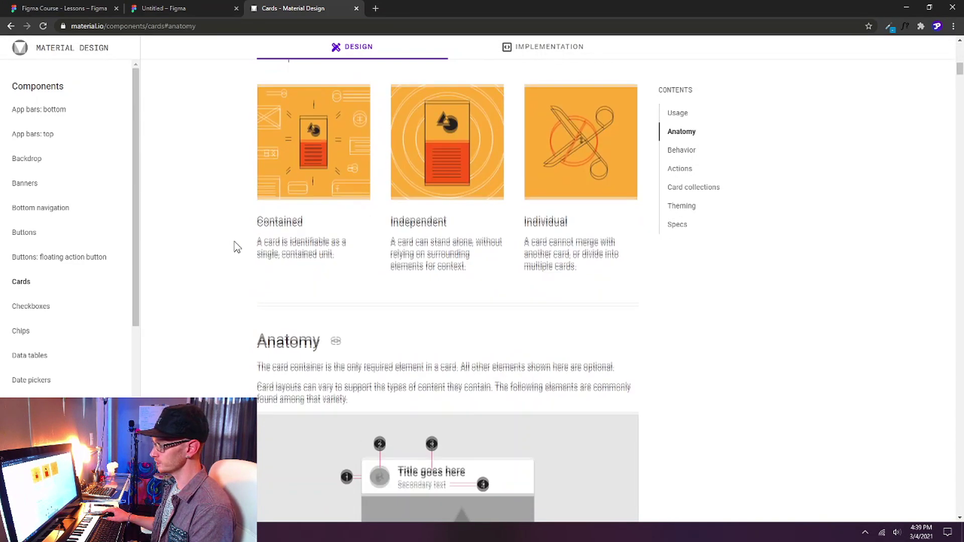
pyautogui.scroll(-15, 236, 247)
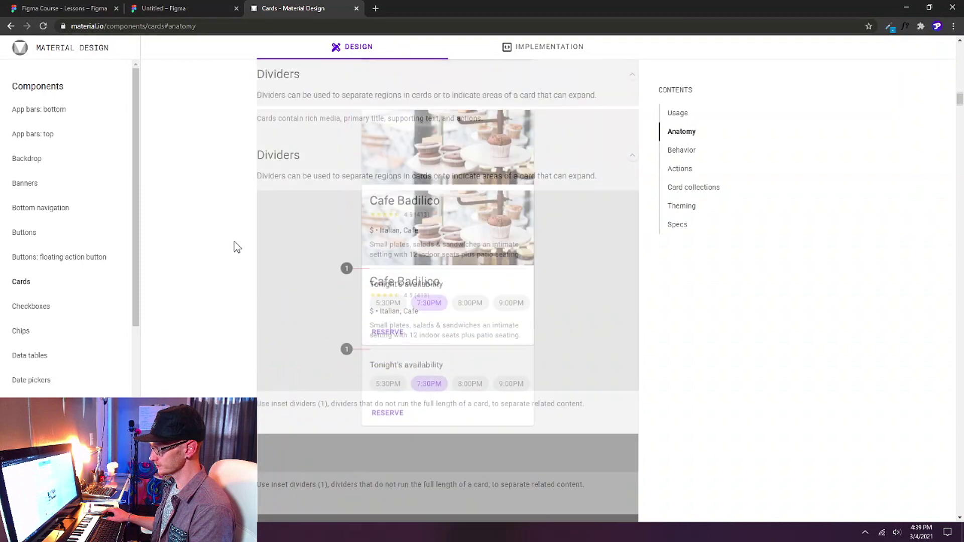
pyautogui.scroll(-9, 237, 246)
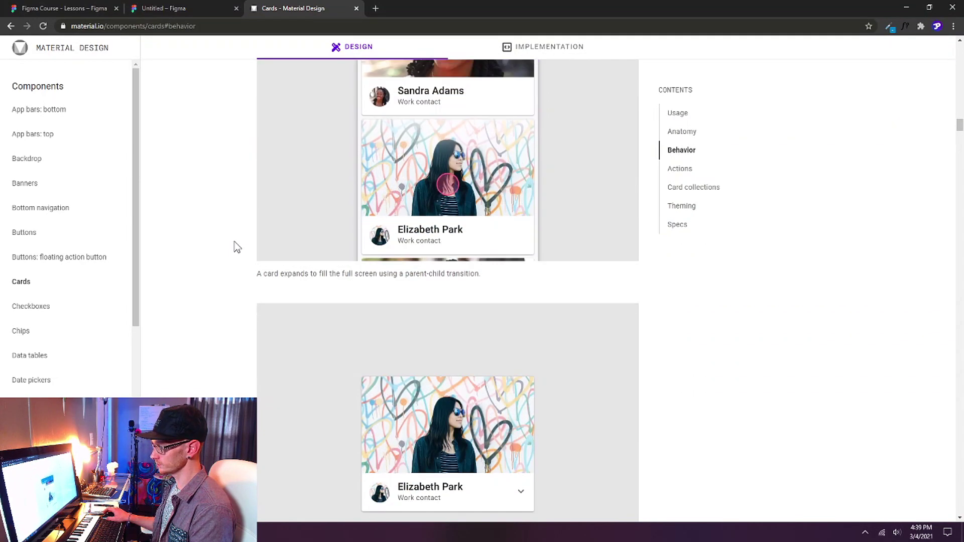
pyautogui.scroll(-10, 235, 246)
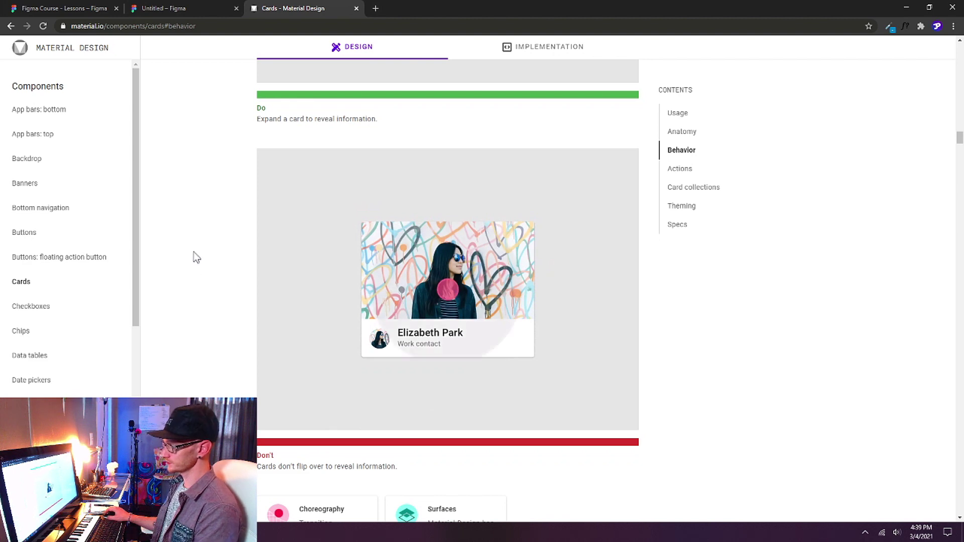
pyautogui.scroll(5, 235, 243)
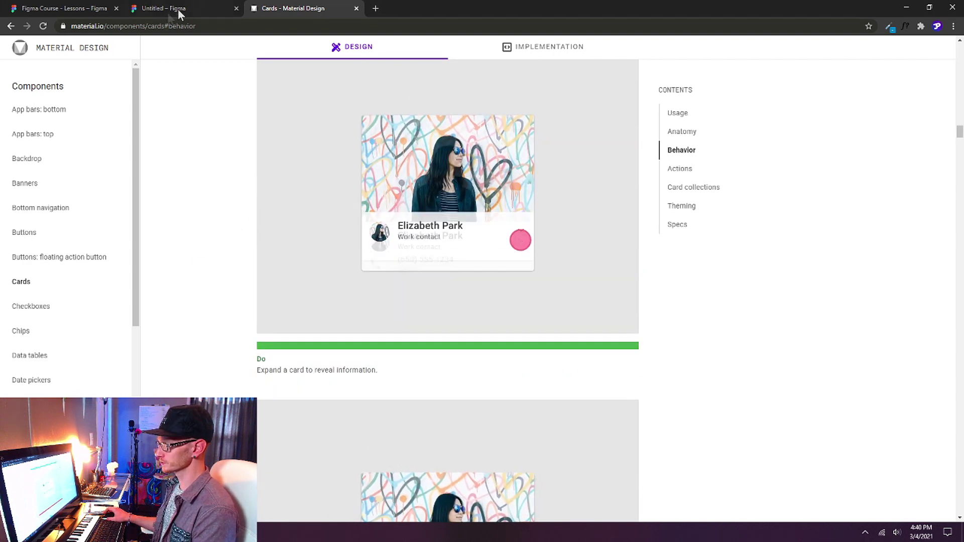
pyautogui.click(178, 8)
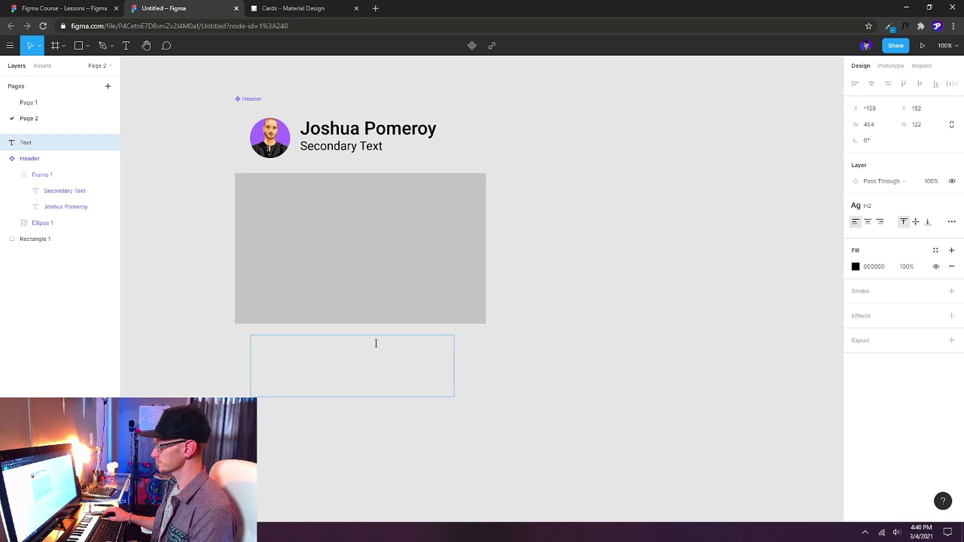
# Paste the Material cards description, remove the blank line, and set the text to 18 px.
pyautogui.write('Cards are surfaces that display content and actions on a single topic.  They should be easy to scan for relevant and actionable information. Elements, like text and images, should be placed on them in a way that clearly indicates hierarchy.')
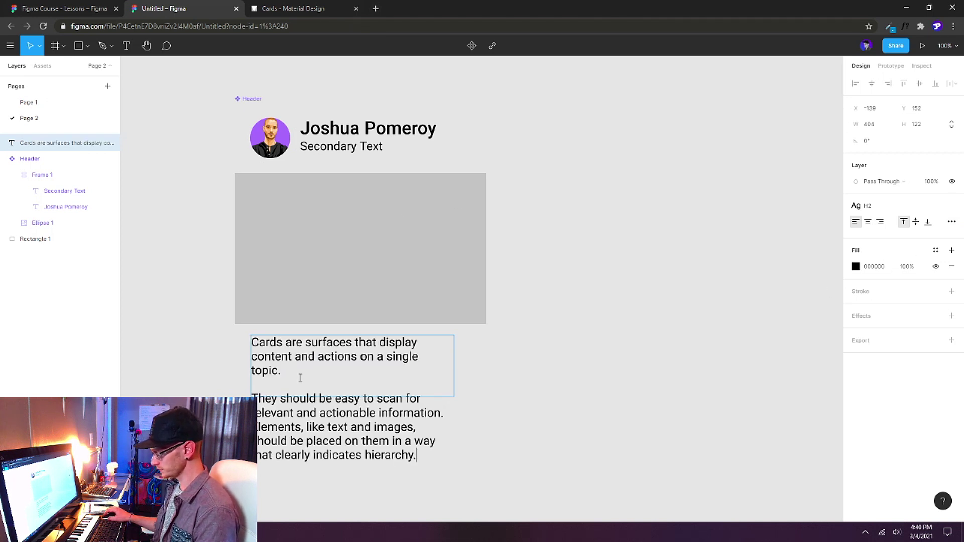
pyautogui.press('BackSpace')
pyautogui.press('BackSpace')
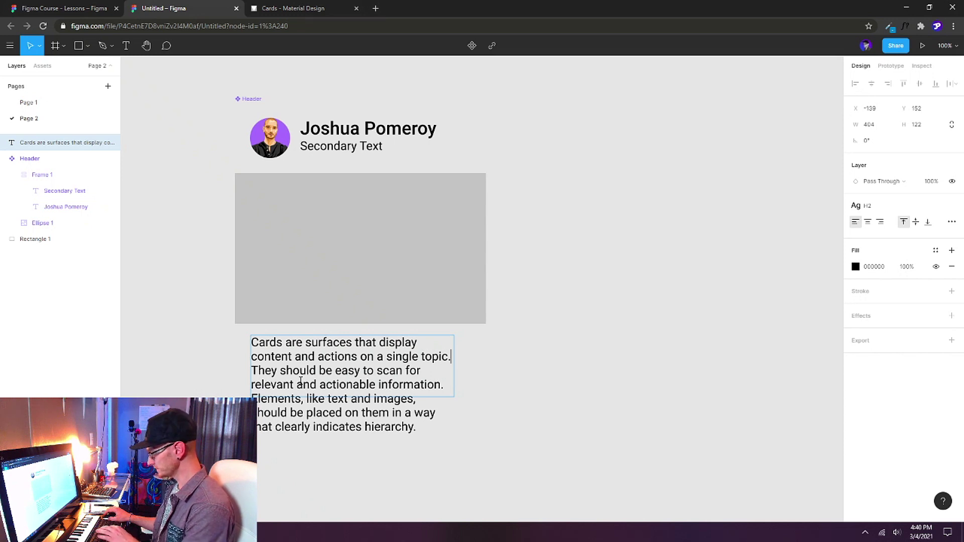
pyautogui.hotkey('ctrl', 'a')
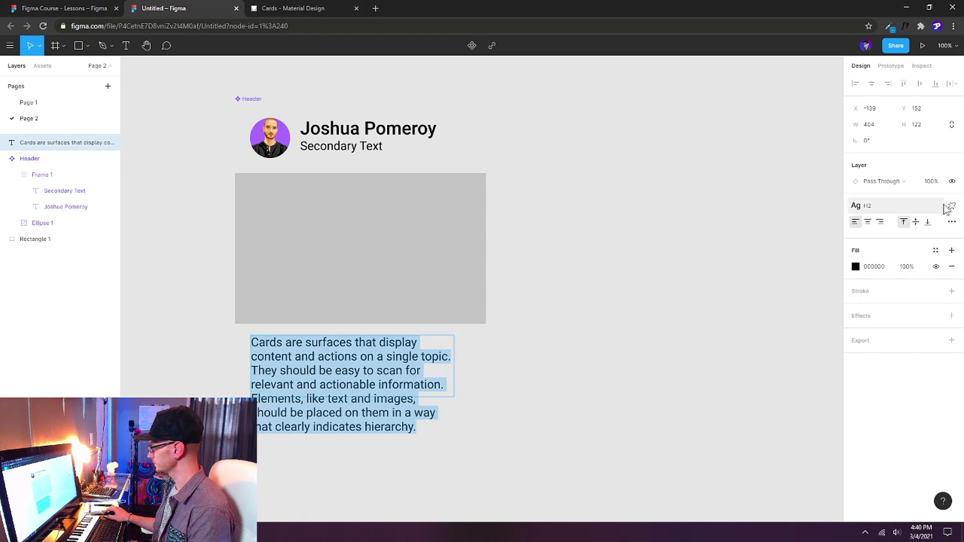
pyautogui.click(953, 207)
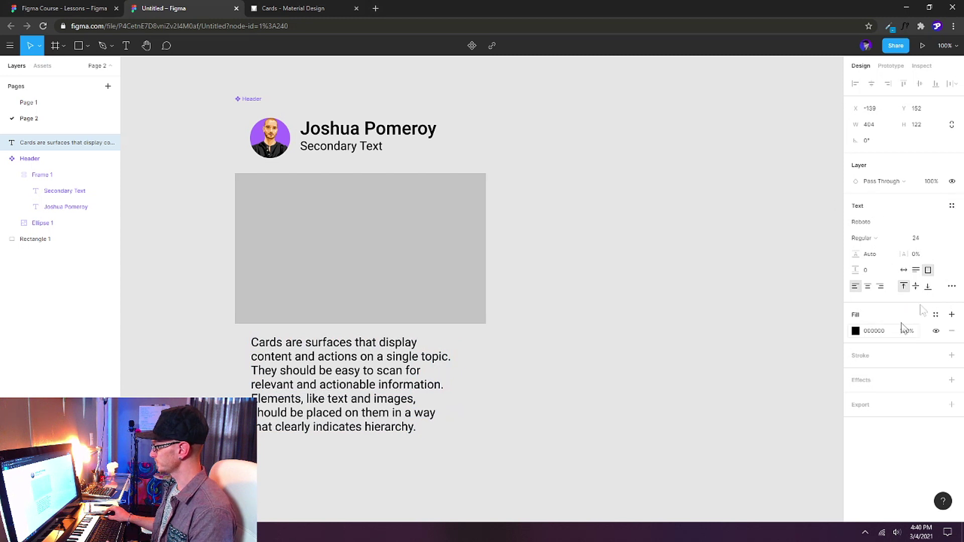
pyautogui.click(943, 240)
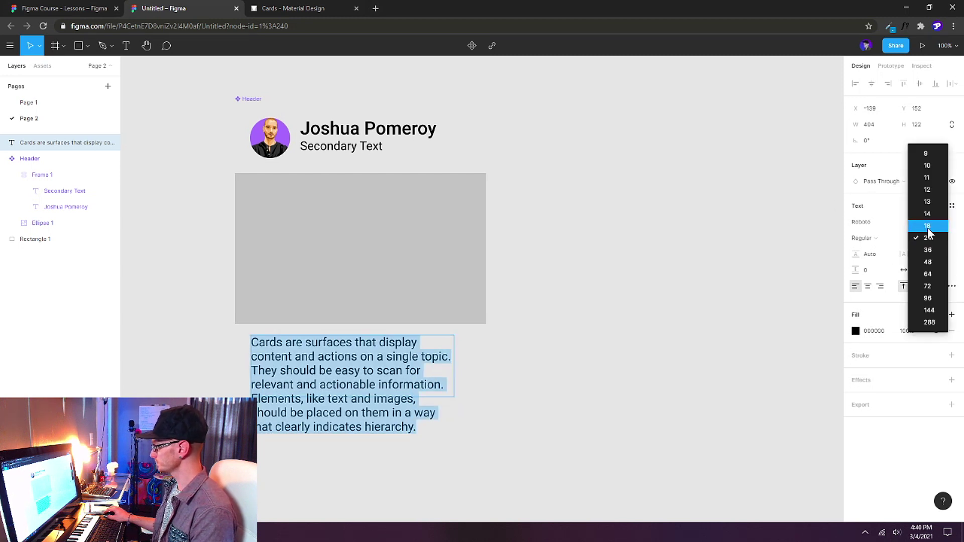
pyautogui.click(928, 225)
# Make the text box 440 wide with auto height.
pyautogui.hotkey('ctrl', 'a')
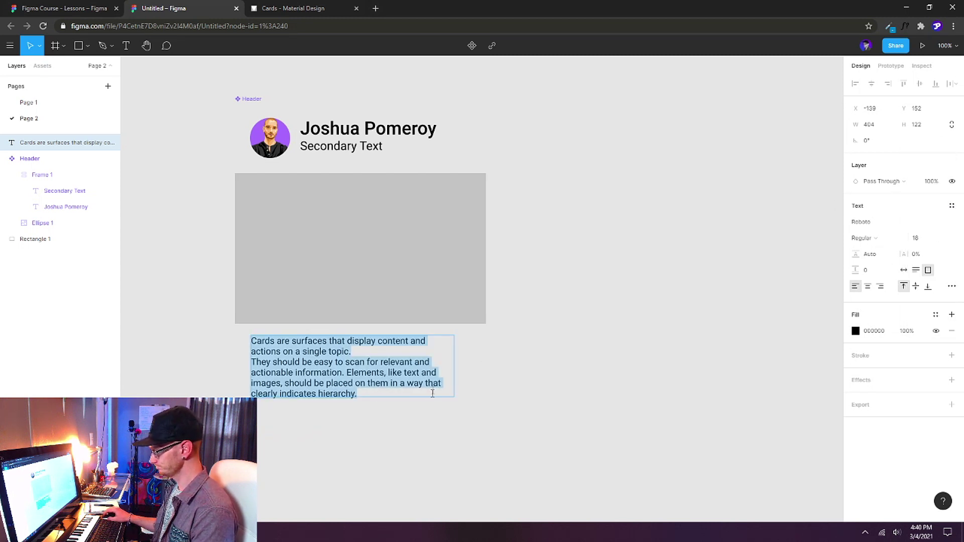
pyautogui.click(873, 125)
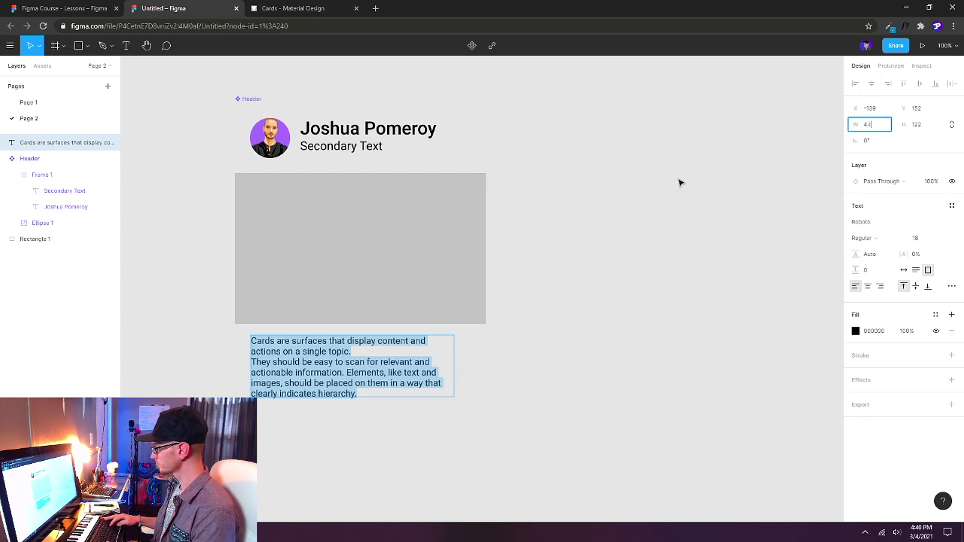
pyautogui.press('Return')
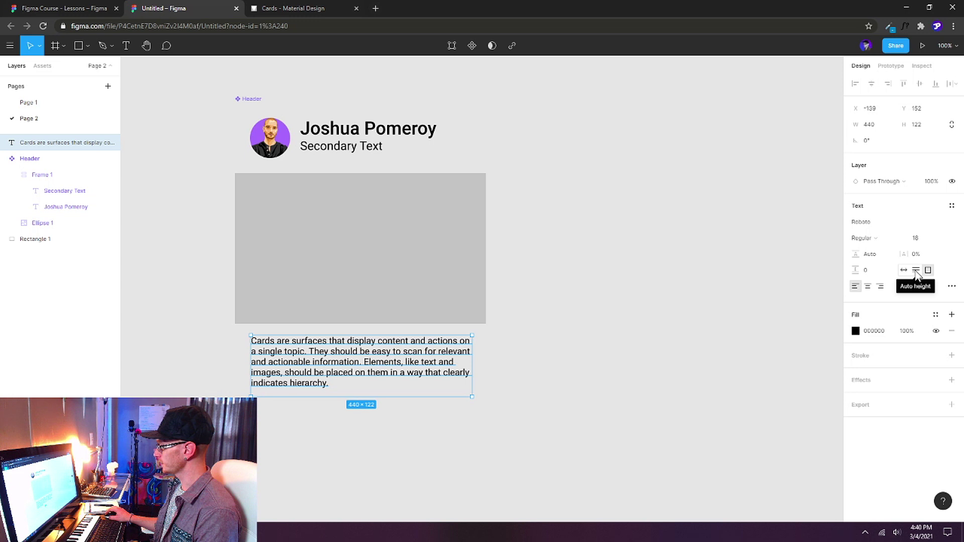
pyautogui.click(916, 271)
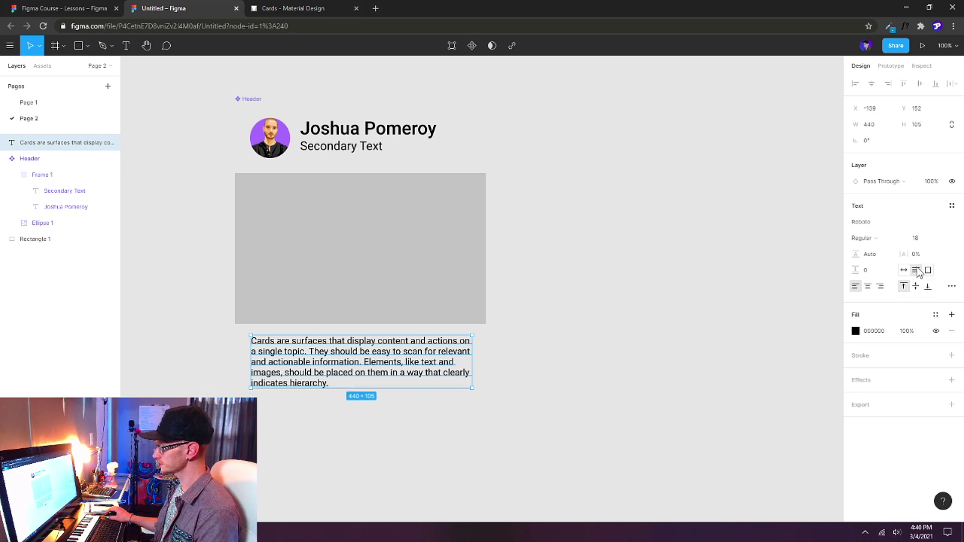
pyautogui.moveTo(392, 362); pyautogui.dragTo(390, 375)
# Paste a copy of the Secondary Text label above the cards paragraph, spaced 20 px apart.
pyautogui.click(346, 147)
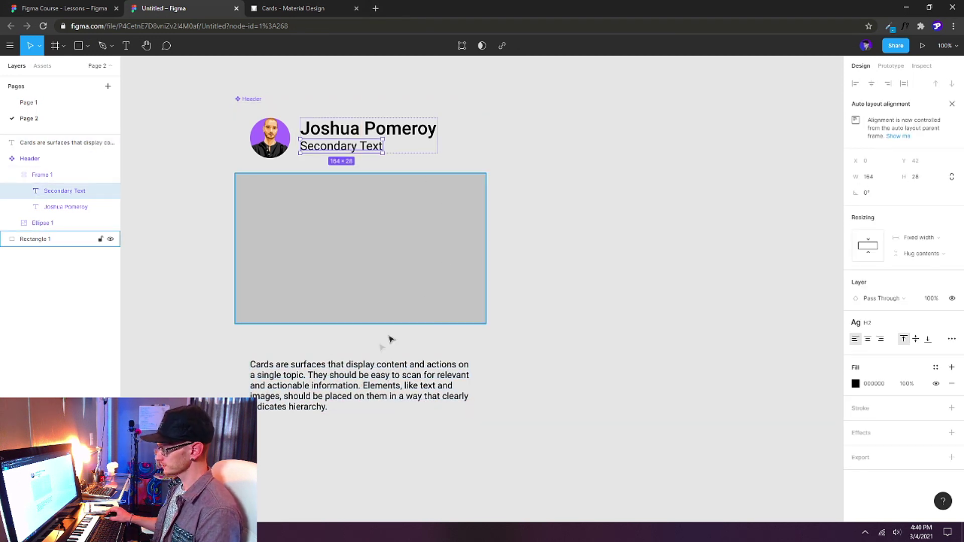
pyautogui.click(335, 358)
pyautogui.hotkey('ctrl', 'v')
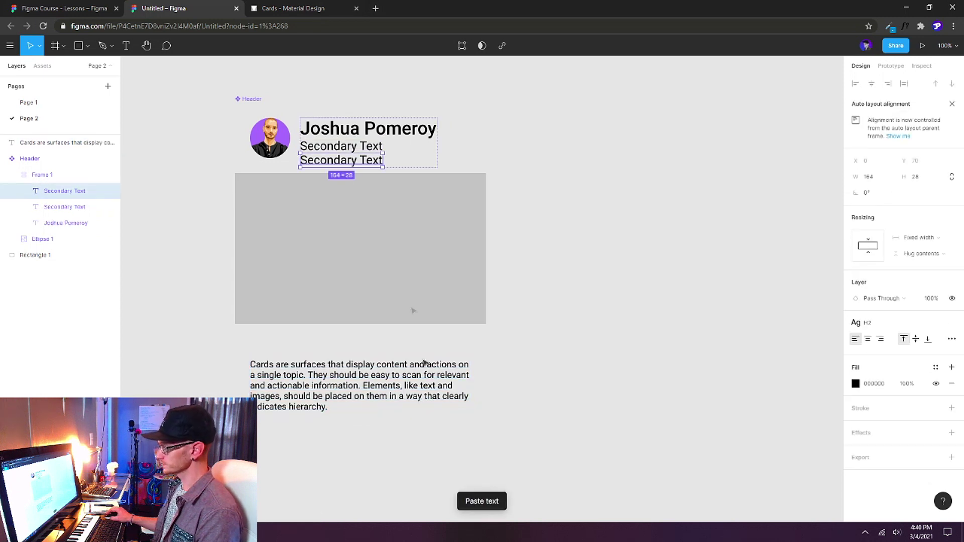
pyautogui.moveTo(355, 161); pyautogui.dragTo(303, 352)
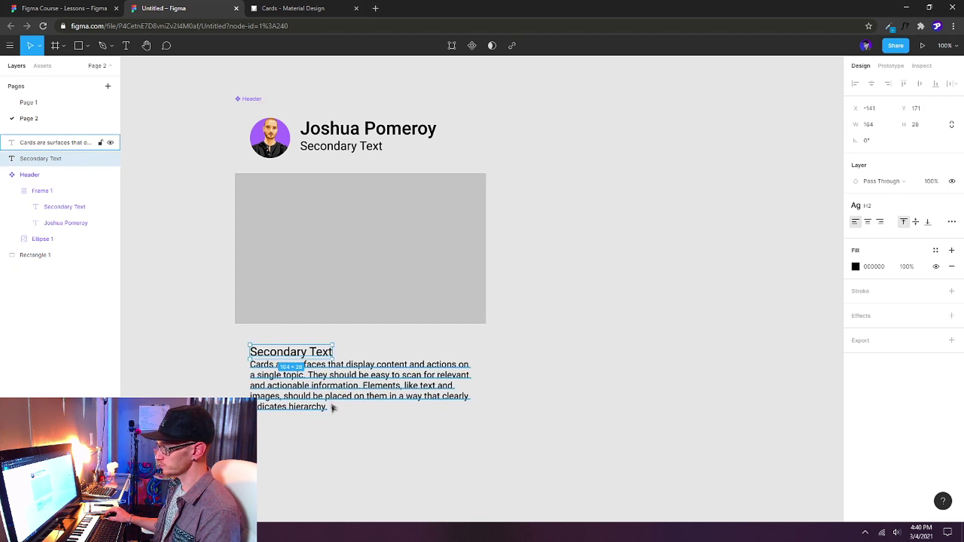
pyautogui.keyDown('shift'); pyautogui.click(315, 365); pyautogui.keyUp('shift')
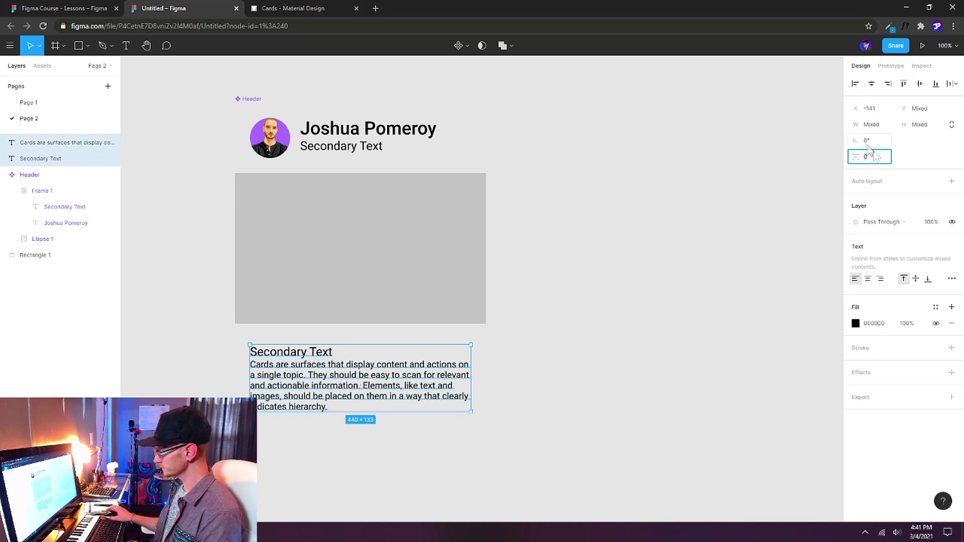
pyautogui.click(769, 194)
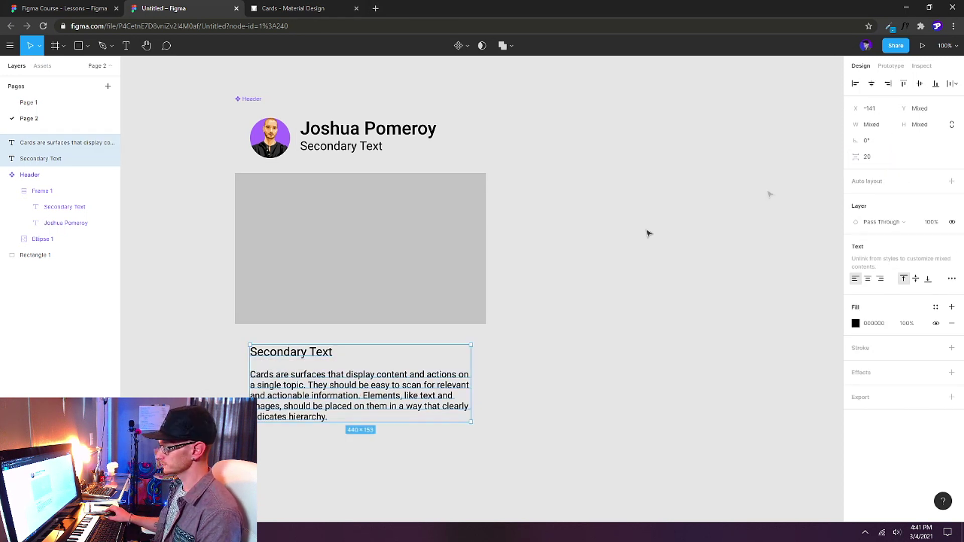
pyautogui.click(307, 358)
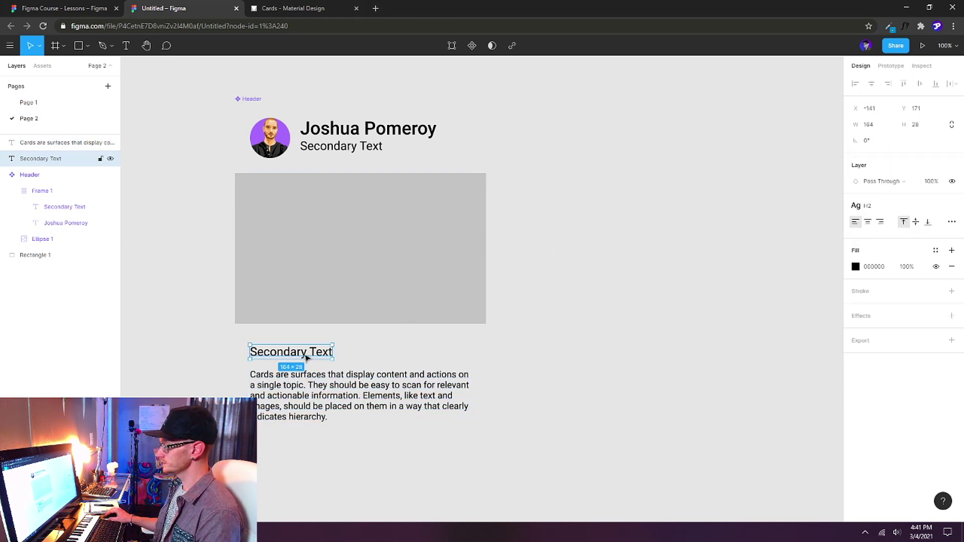
pyautogui.click(402, 392)
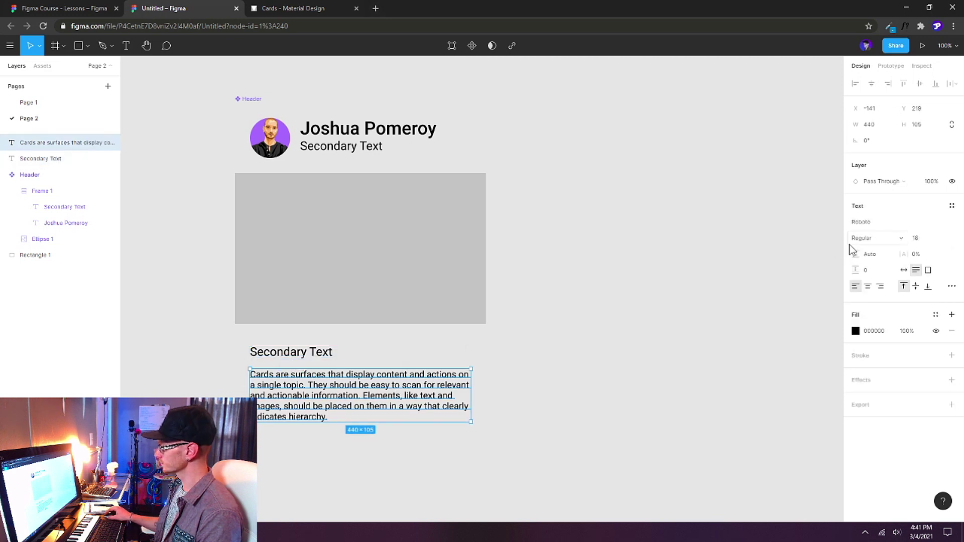
# Save the paragraph's formatting as a new text style named H3.
pyautogui.click(952, 207)
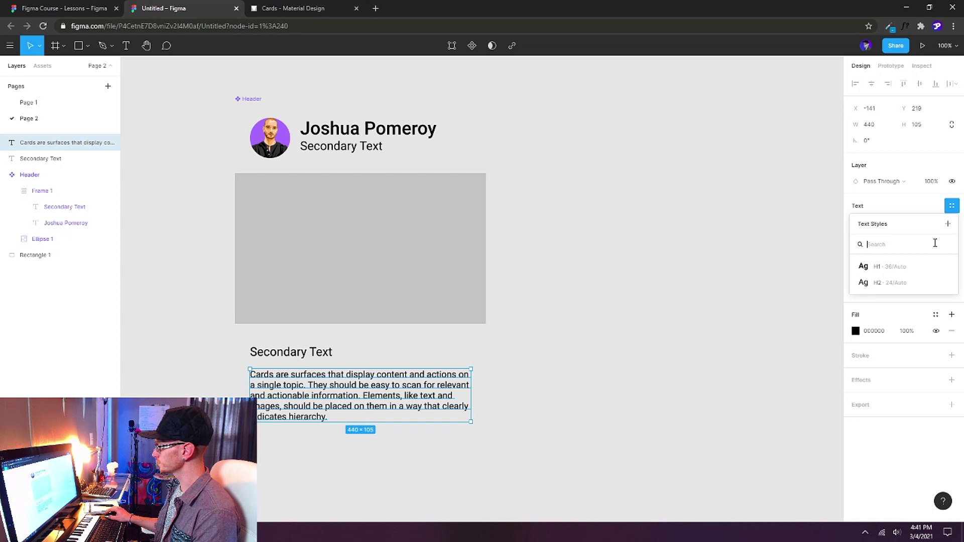
pyautogui.click(948, 225)
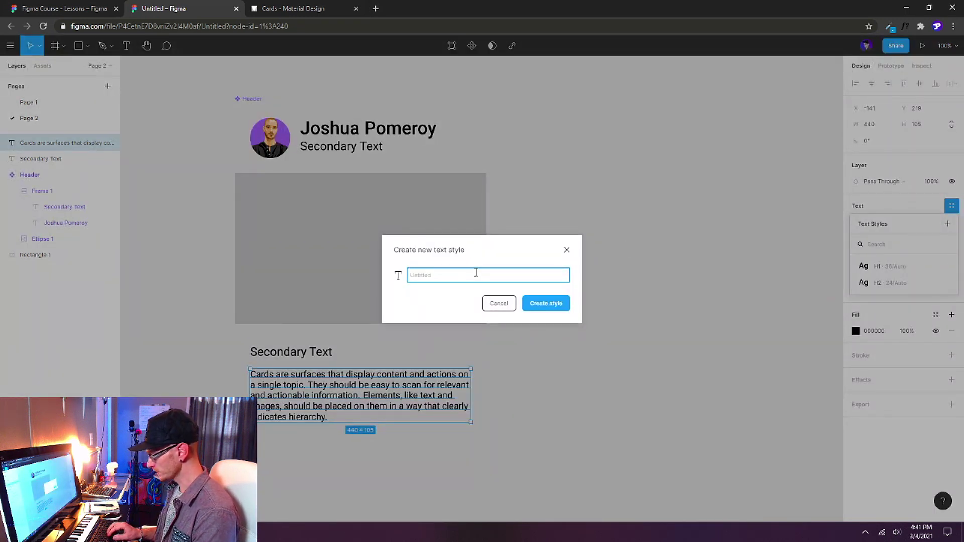
pyautogui.write('H')
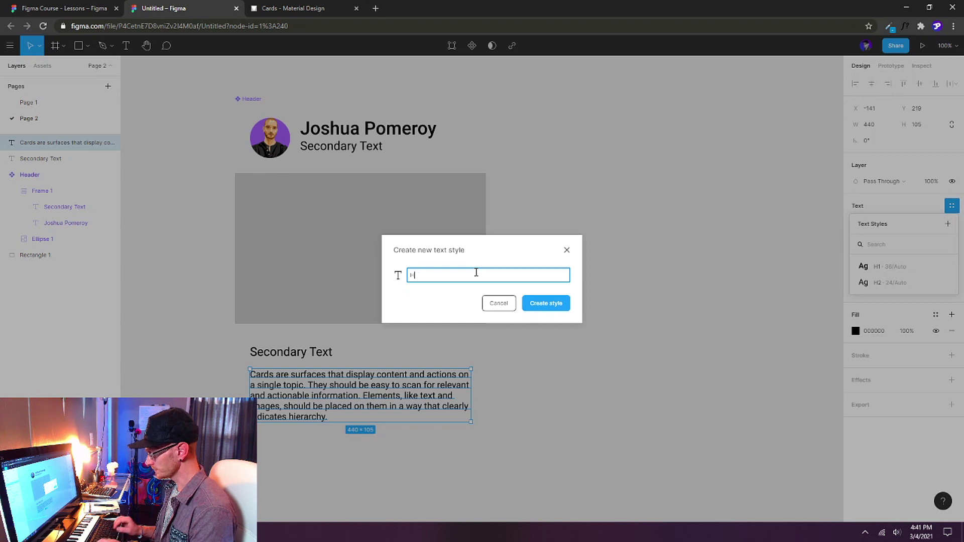
pyautogui.write('3')
pyautogui.press('Return')
pyautogui.click(584, 314)
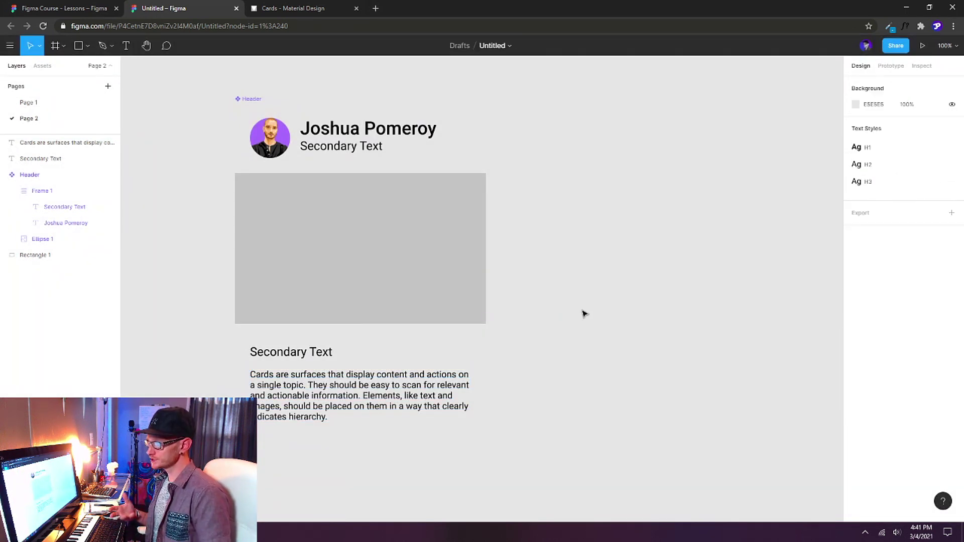
# Try H1 and H3 on the Secondary Text heading, then settle on H2.
pyautogui.click(312, 354)
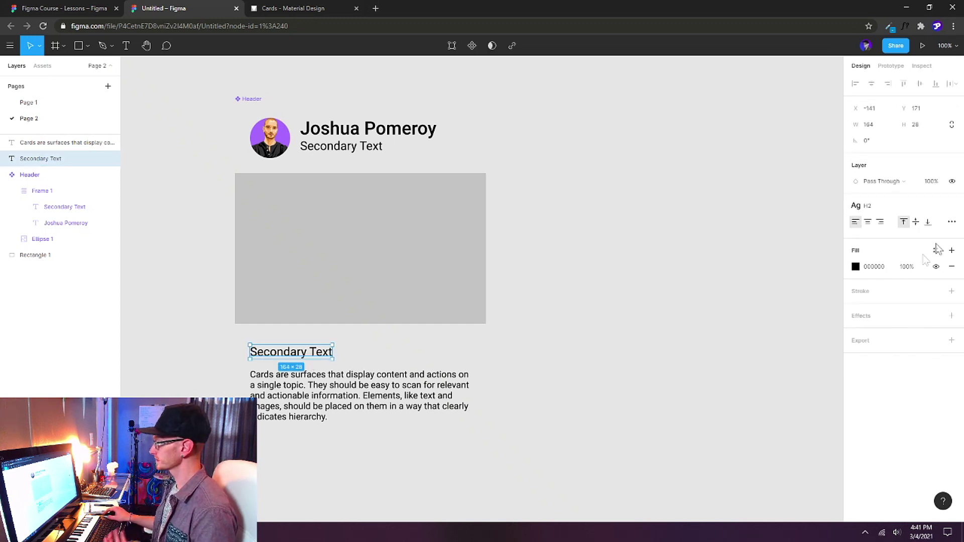
pyautogui.click(889, 210)
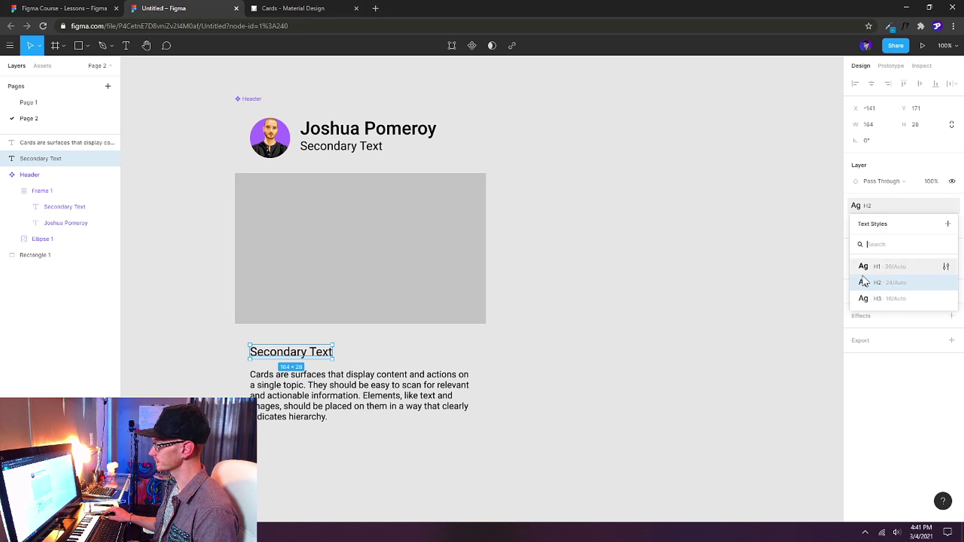
pyautogui.click(877, 272)
pyautogui.click(865, 210)
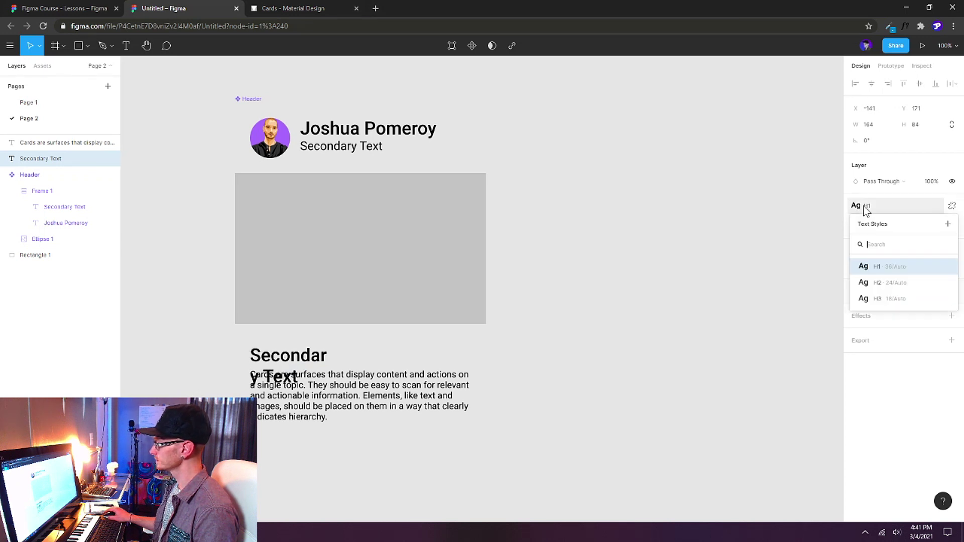
pyautogui.click(870, 300)
pyautogui.click(860, 206)
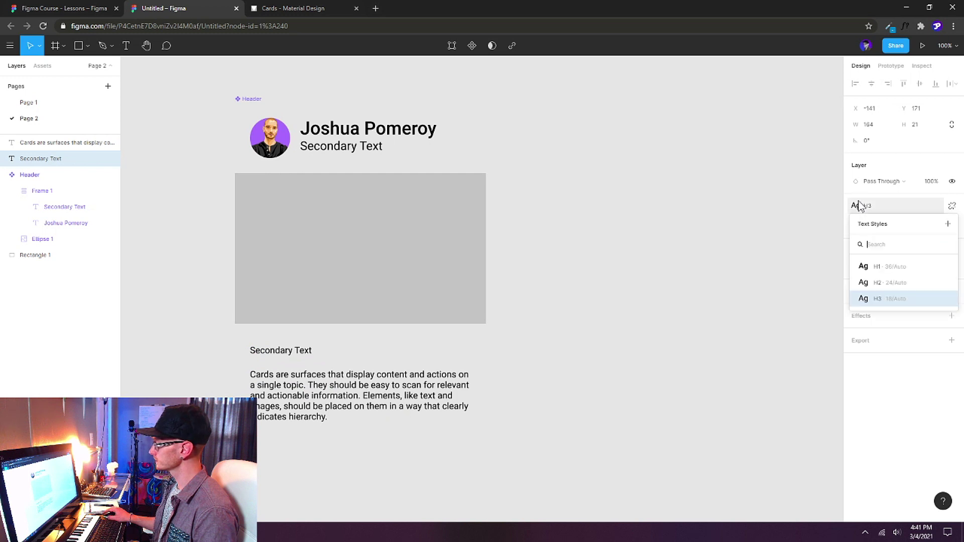
pyautogui.click(864, 282)
pyautogui.moveTo(419, 470); pyautogui.dragTo(266, 346)
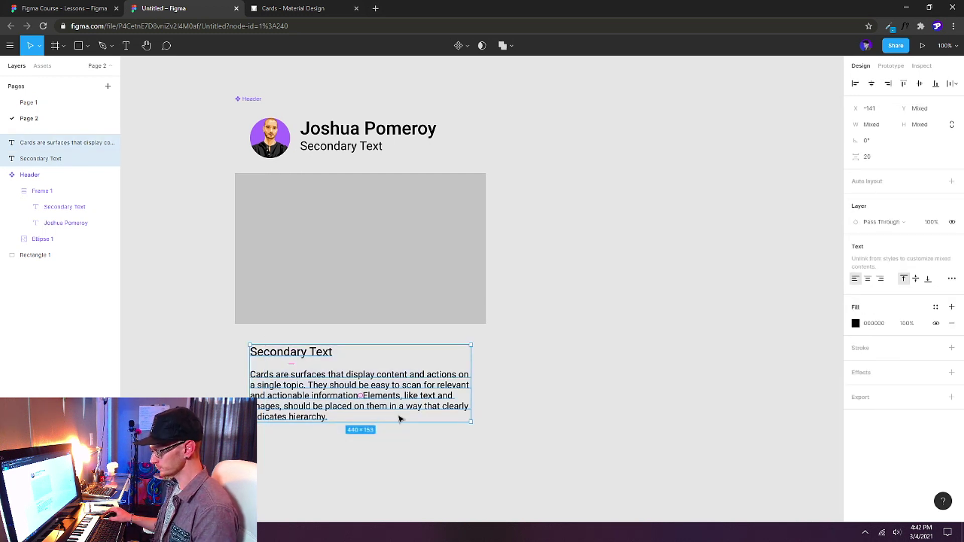
# Wrap the heading and paragraph in a vertical auto-layout frame, Frame 2, using Shift+A.
pyautogui.moveTo(489, 467); pyautogui.dragTo(286, 344)
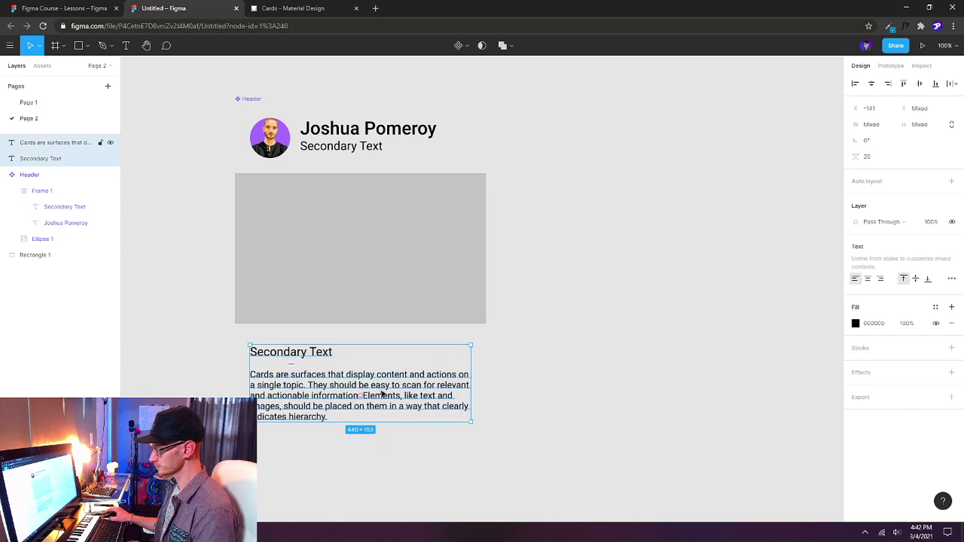
pyautogui.hotkey('shift', 'a')
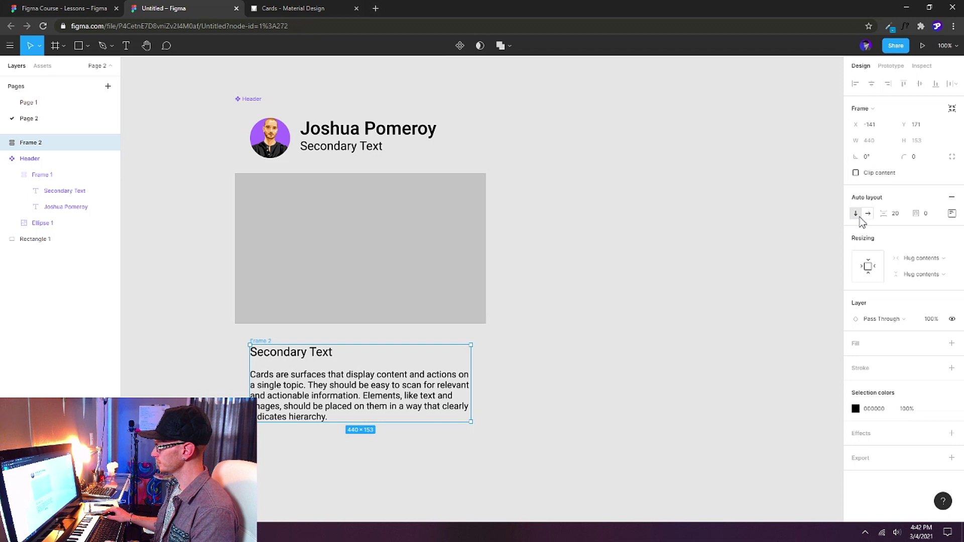
pyautogui.click(562, 400)
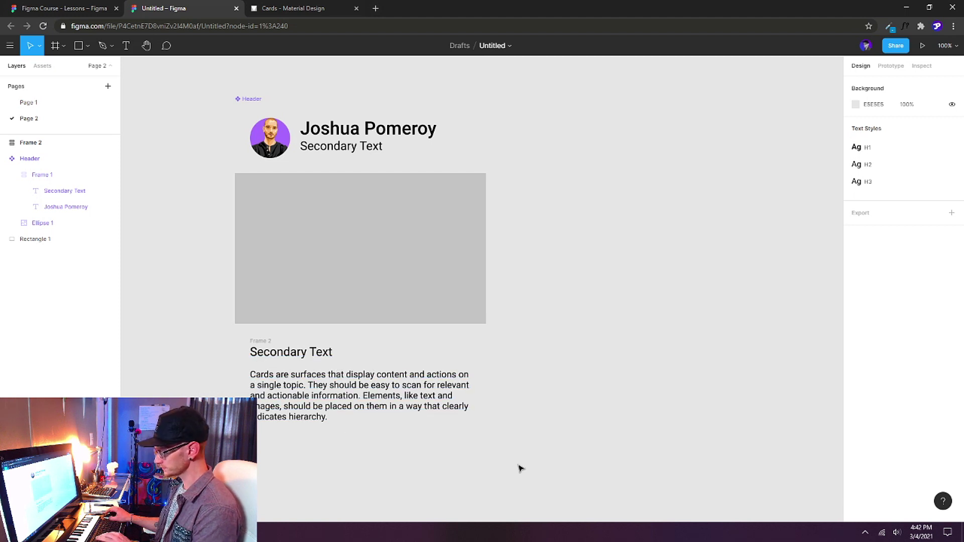
pyautogui.press('l')
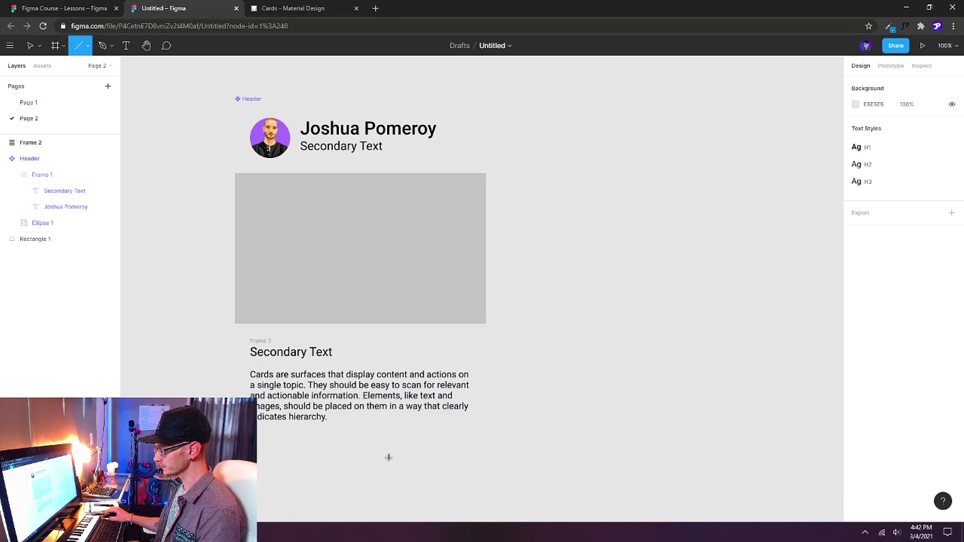
# Draw a 100-wide line with a 2 px purple 4733E0 stroke under the heading in Frame 2.
pyautogui.moveTo(389, 458); pyautogui.dragTo(489, 458)
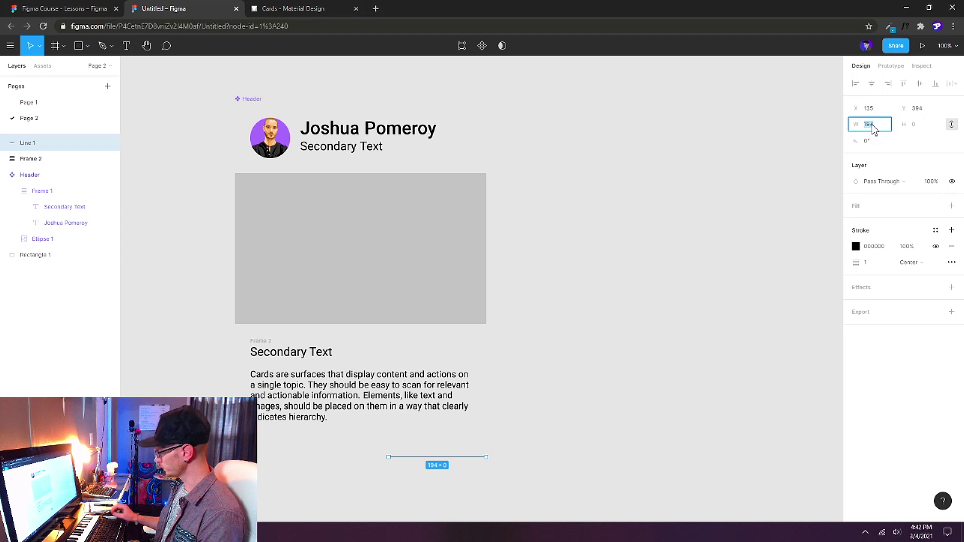
pyautogui.press('Return')
pyautogui.click(876, 263)
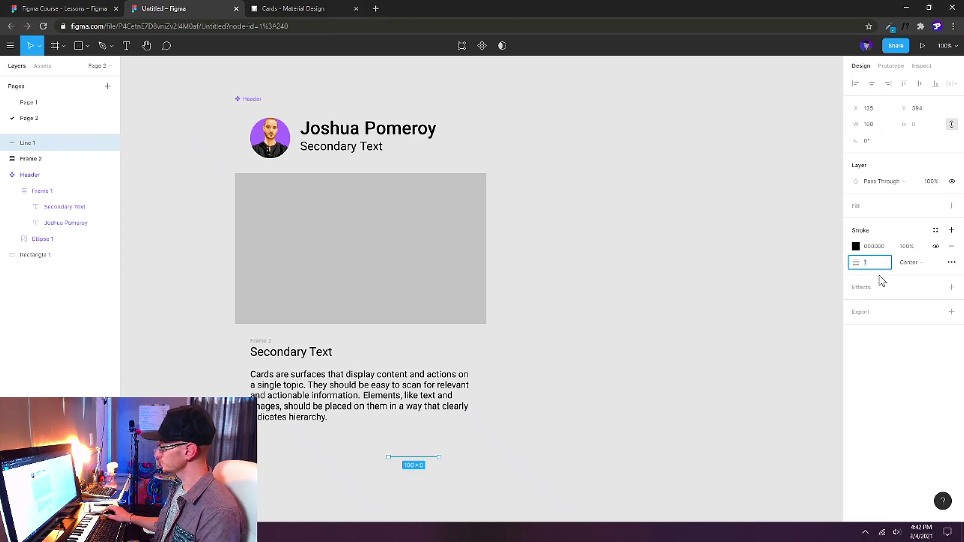
pyautogui.write('2')
pyautogui.press('Return')
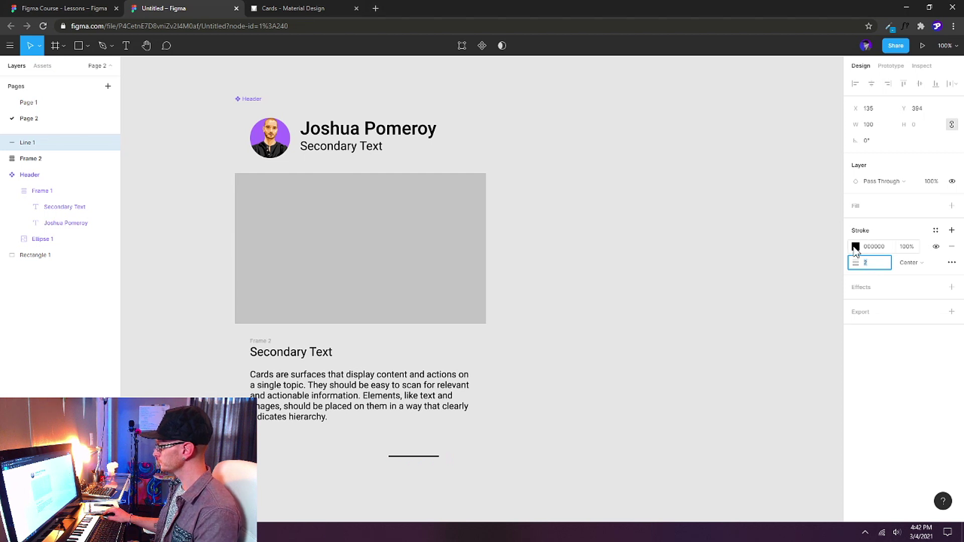
pyautogui.click(855, 248)
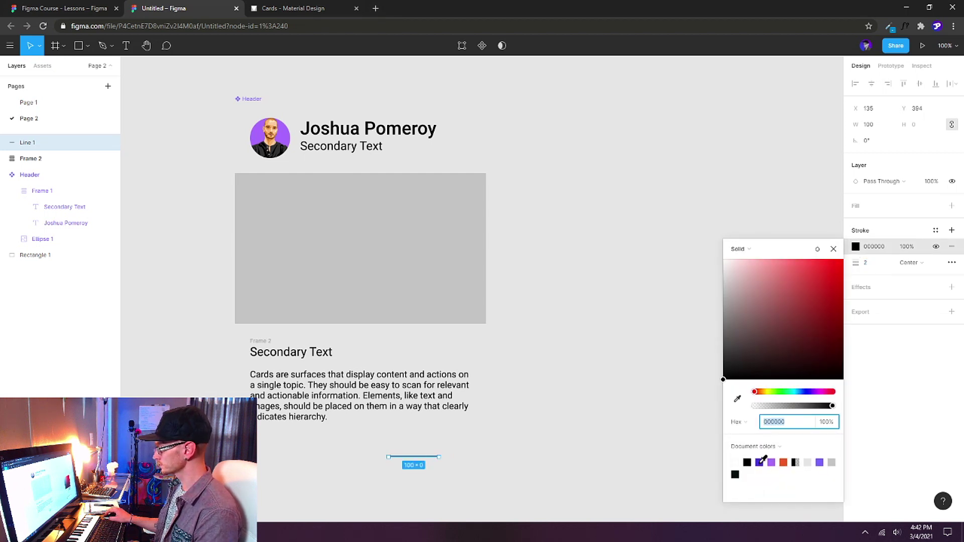
pyautogui.click(760, 462)
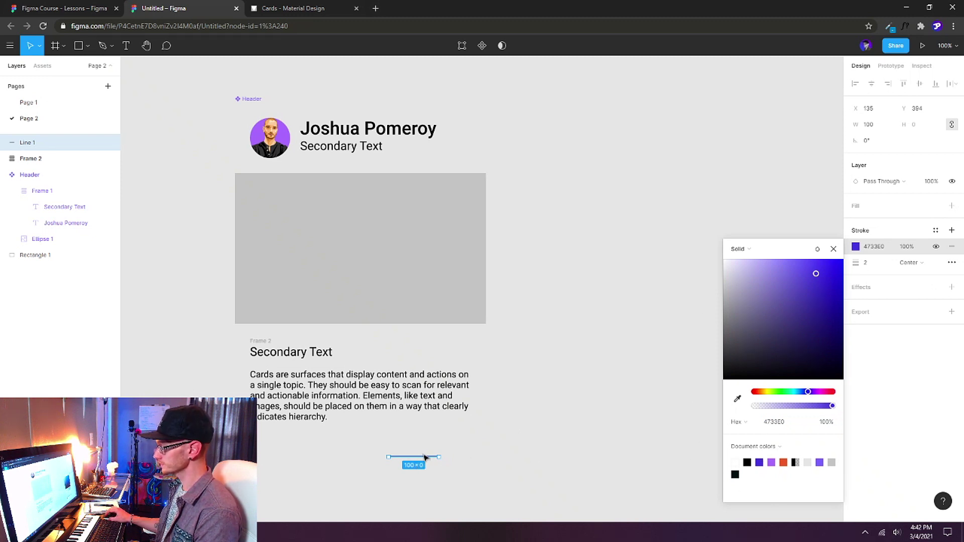
pyautogui.moveTo(424, 457); pyautogui.dragTo(288, 370)
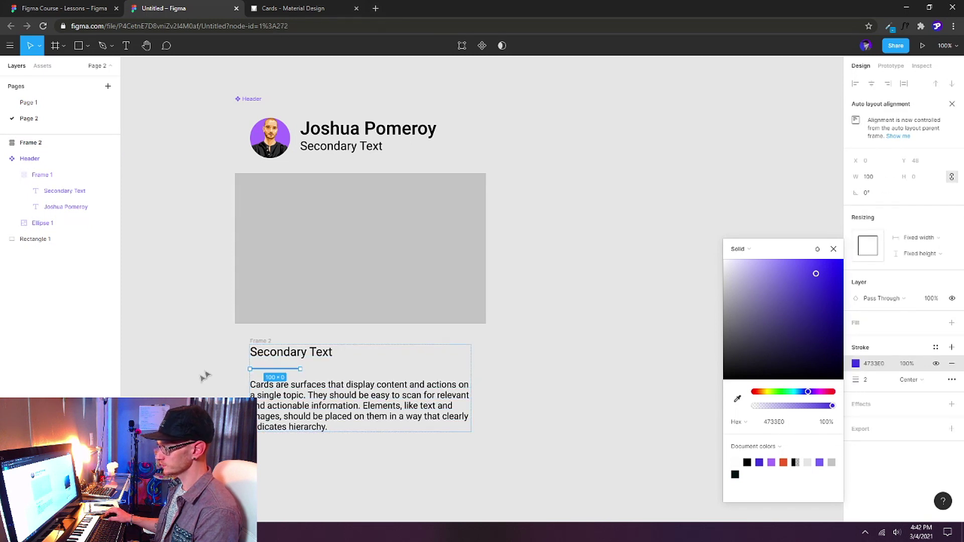
pyautogui.click(207, 374)
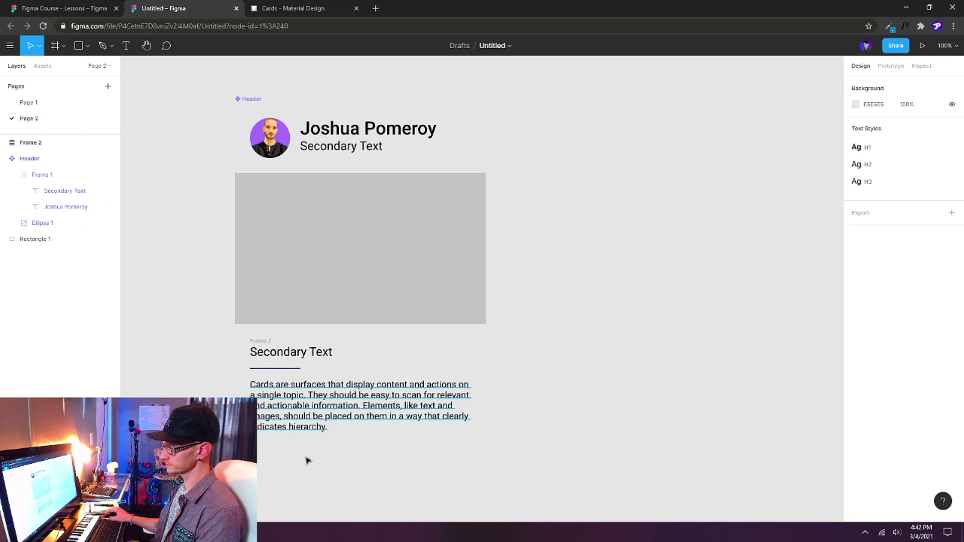
# Rename Frame 2 to 'Body' and turn it into a component.
pyautogui.click(265, 342)
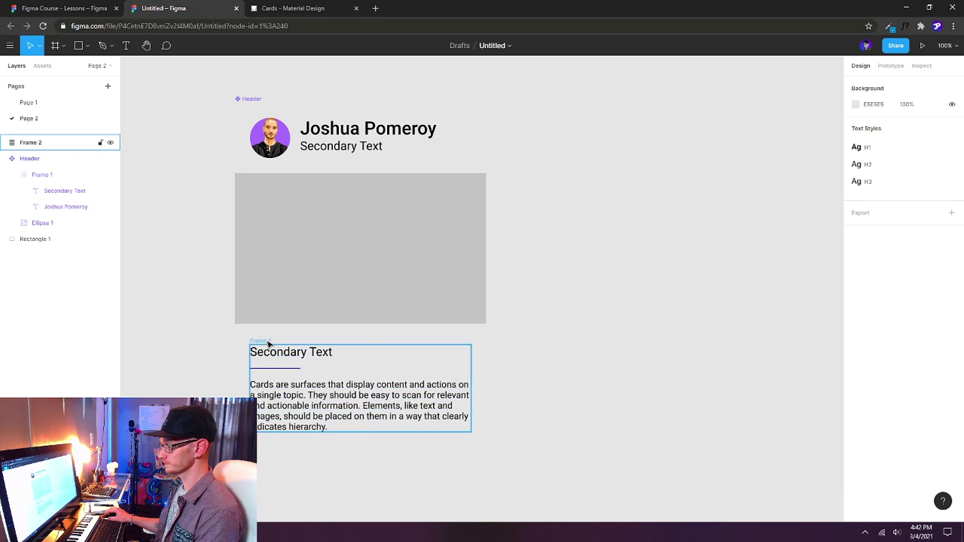
pyautogui.doubleClick(32, 144)
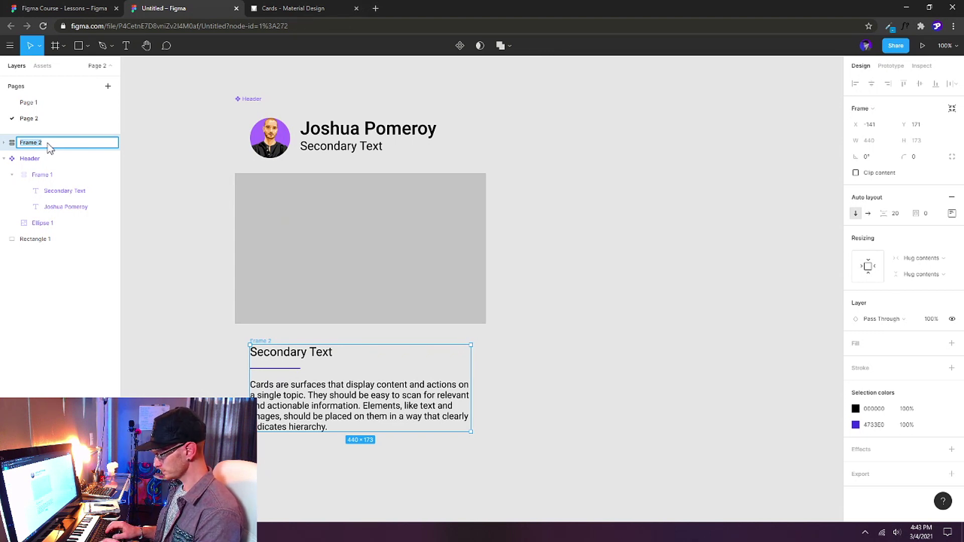
pyautogui.write('B')
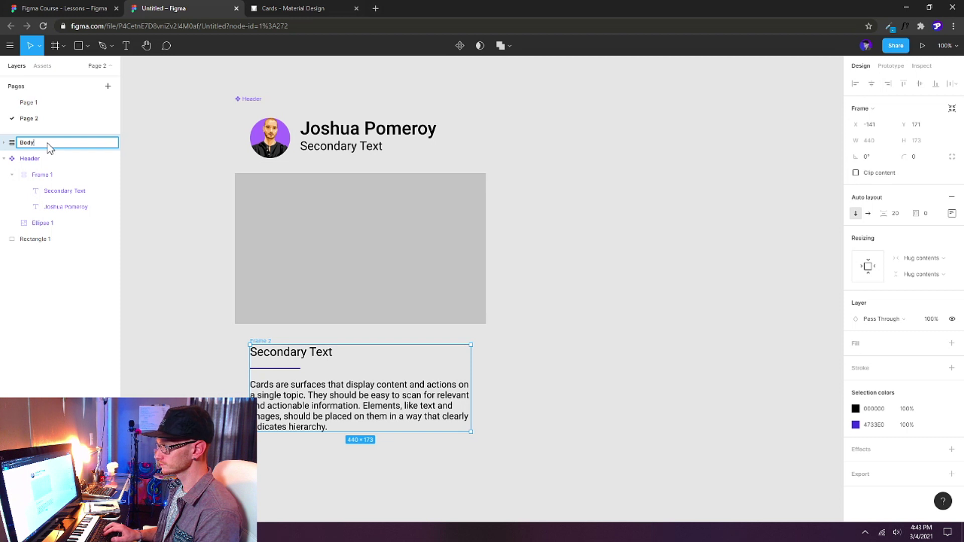
pyautogui.write('ody')
pyautogui.press('Return')
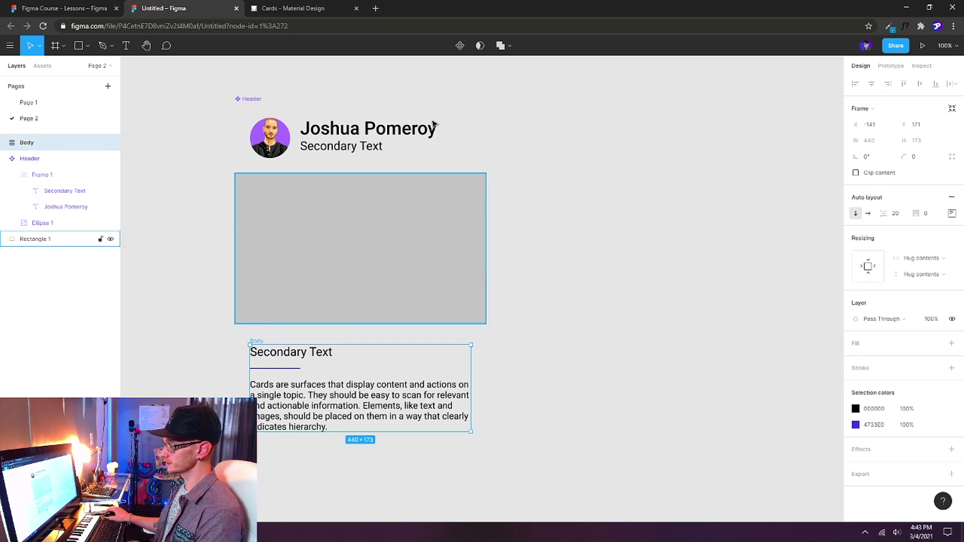
pyautogui.click(460, 46)
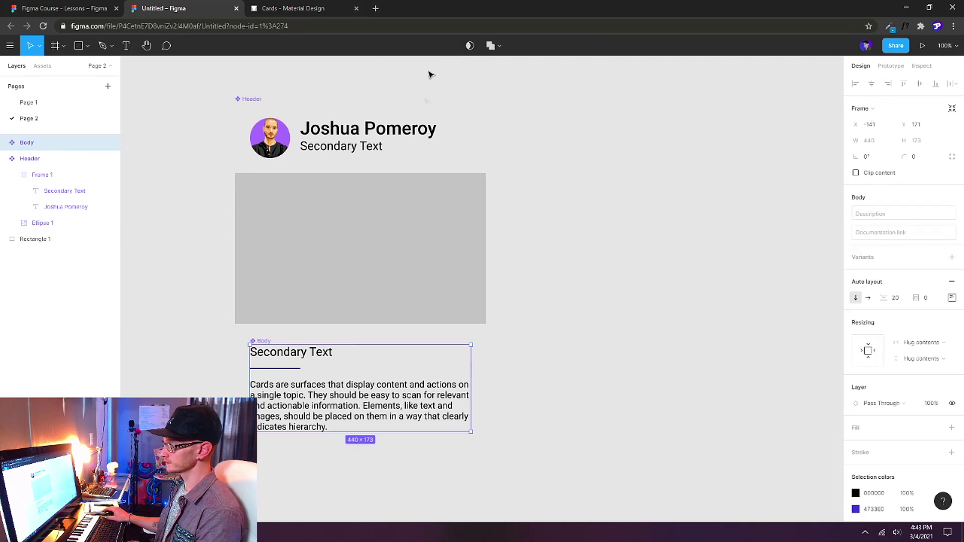
pyautogui.click(542, 342)
pyautogui.scroll(-2, 536, 338)
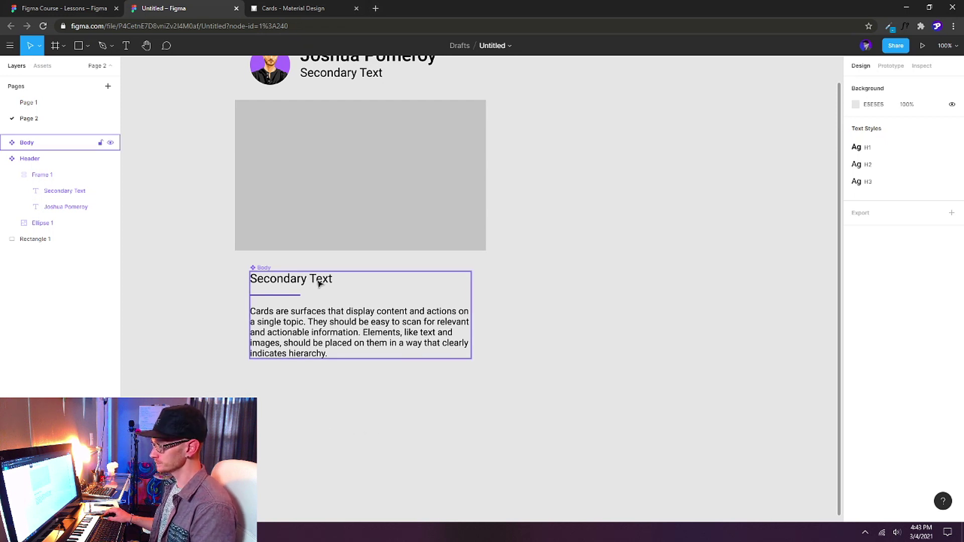
# Add an H3 'Action 01' text below the card and wrap it in auto layout.
pyautogui.press('t')
pyautogui.click(300, 436)
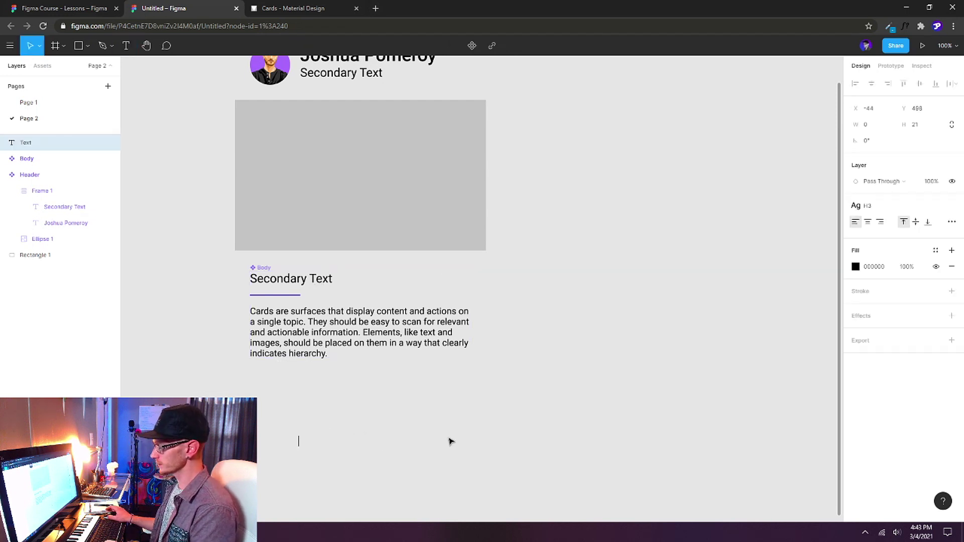
pyautogui.click(873, 204)
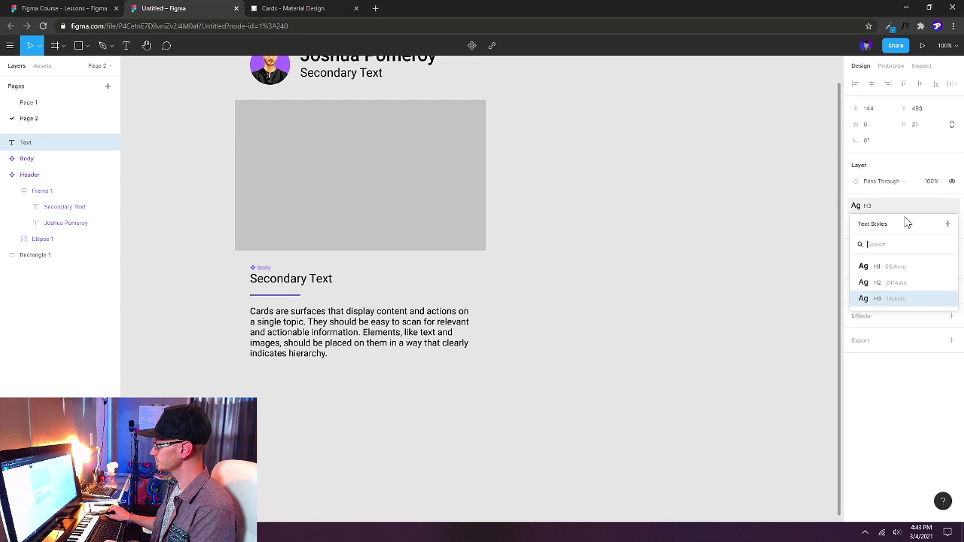
pyautogui.click(885, 300)
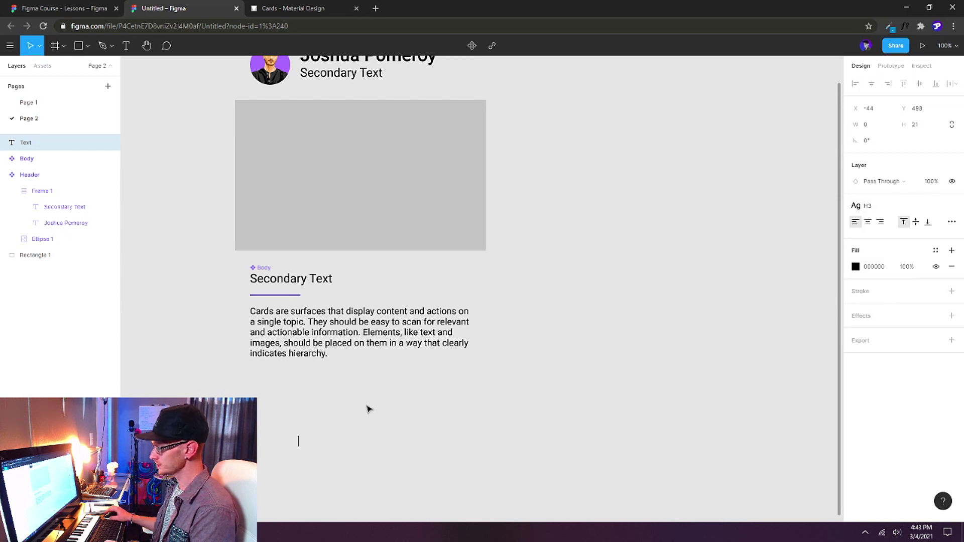
pyautogui.write('Action 01')
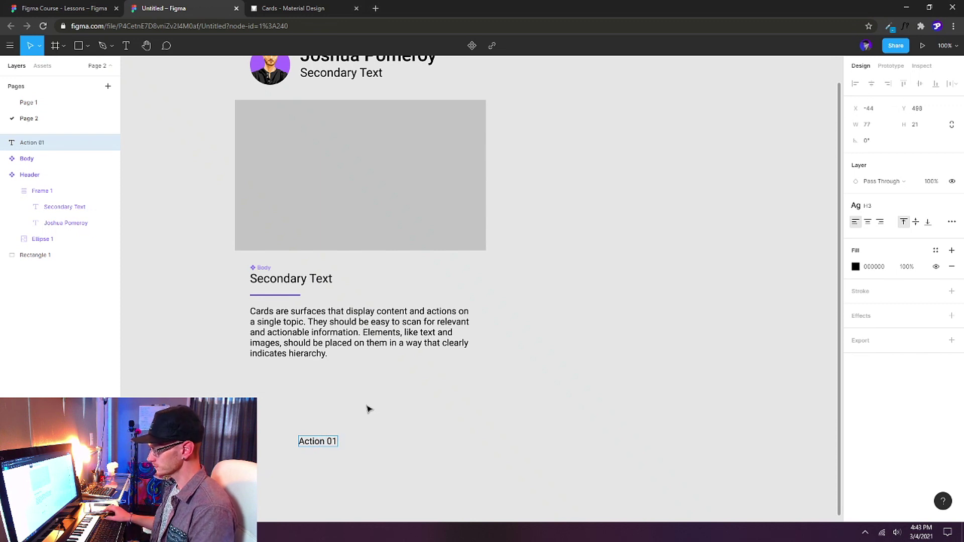
pyautogui.press('Escape')
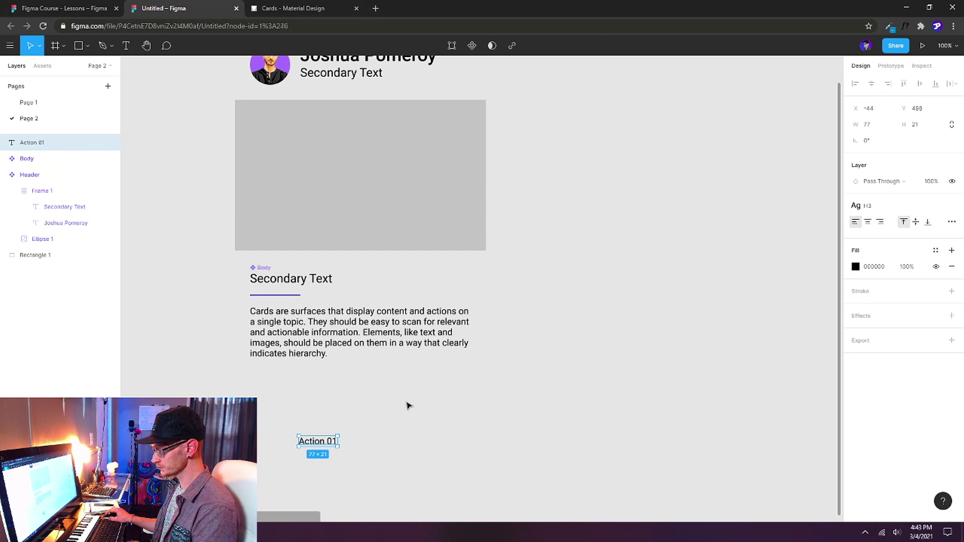
pyautogui.hotkey('shift', 'a')
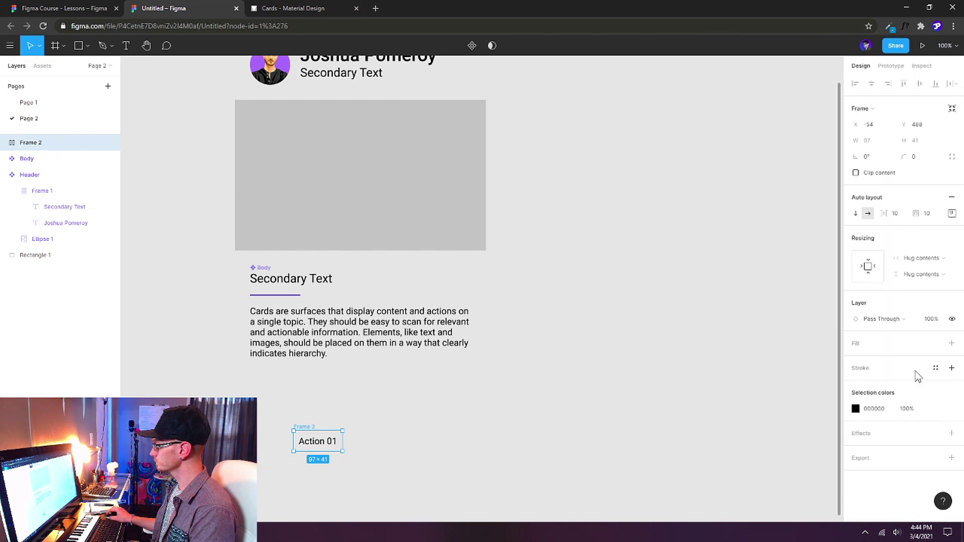
# Fill the Action 01 button frame purple 4733E0 and make its label white and bold.
pyautogui.click(952, 343)
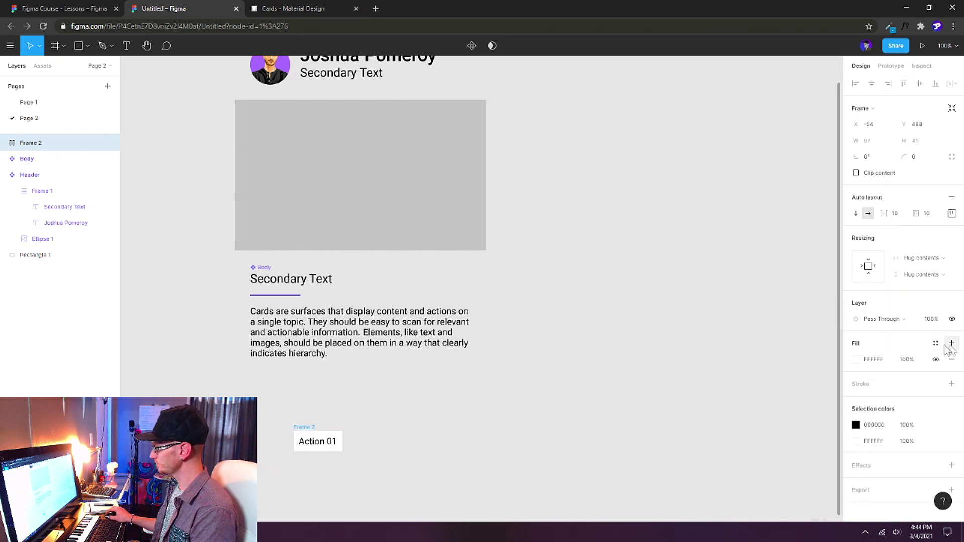
pyautogui.click(856, 359)
pyautogui.click(760, 474)
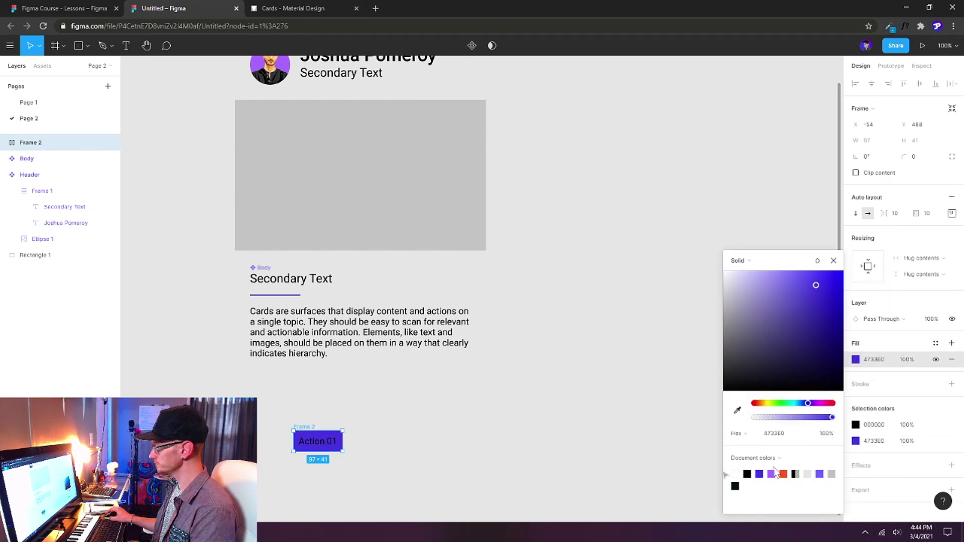
pyautogui.click(856, 425)
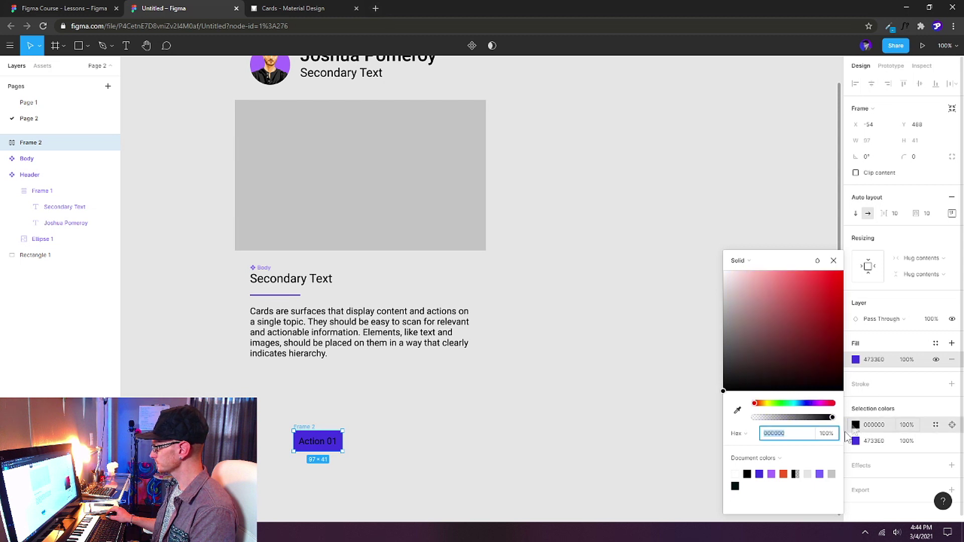
pyautogui.click(735, 474)
pyautogui.click(320, 444)
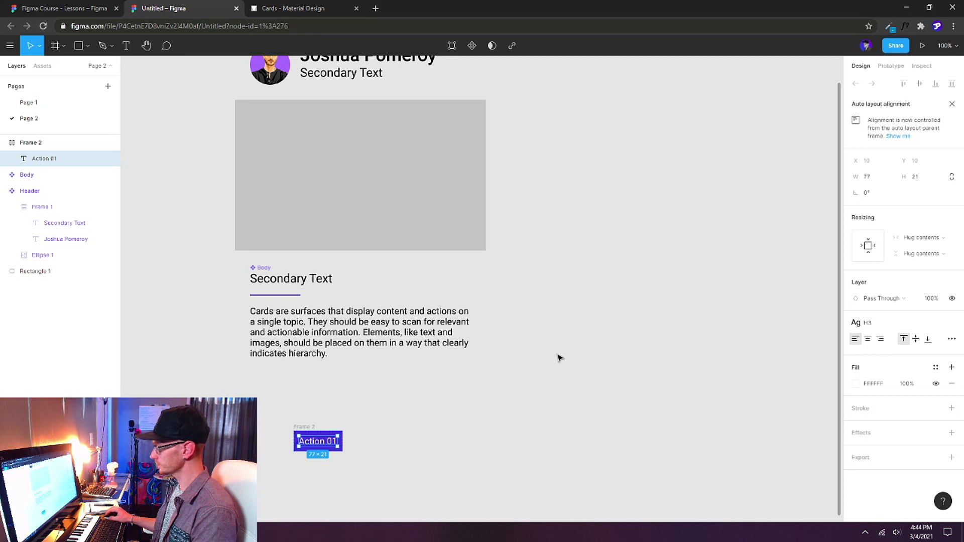
pyautogui.hotkey('ctrl', 'b')
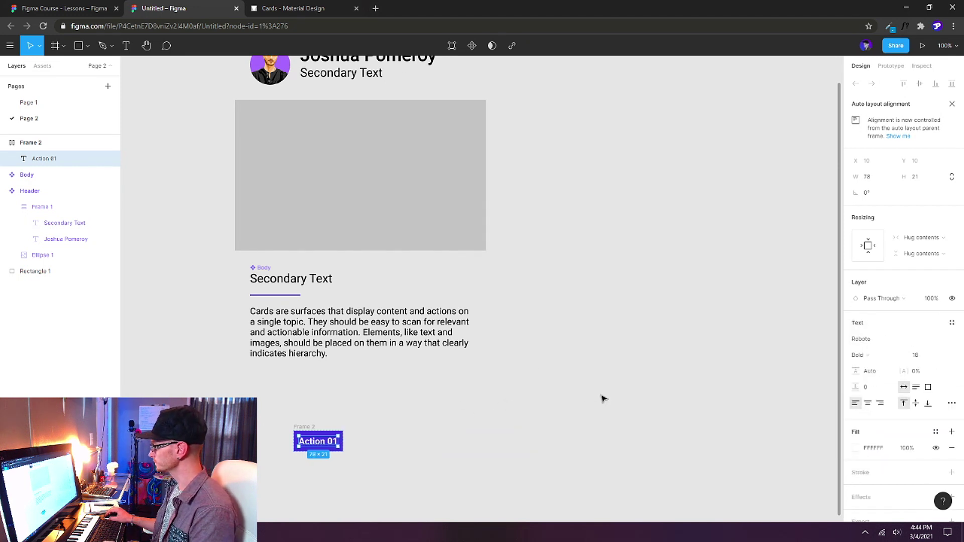
pyautogui.hotkey('ctrl', 'z')
pyautogui.hotkey('ctrl', 'shift', 'z')
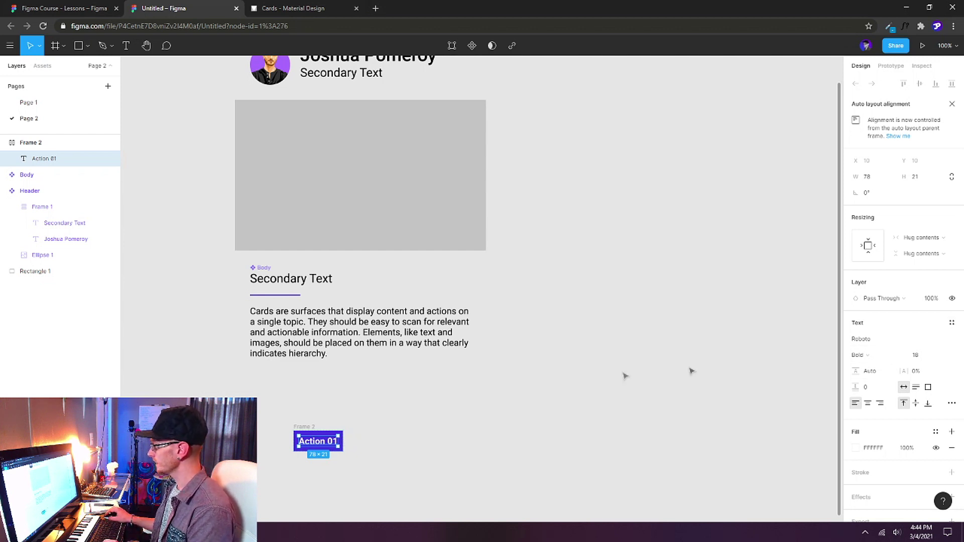
# Create a text style named 'Button Text' from the Action 01 label.
pyautogui.click(952, 323)
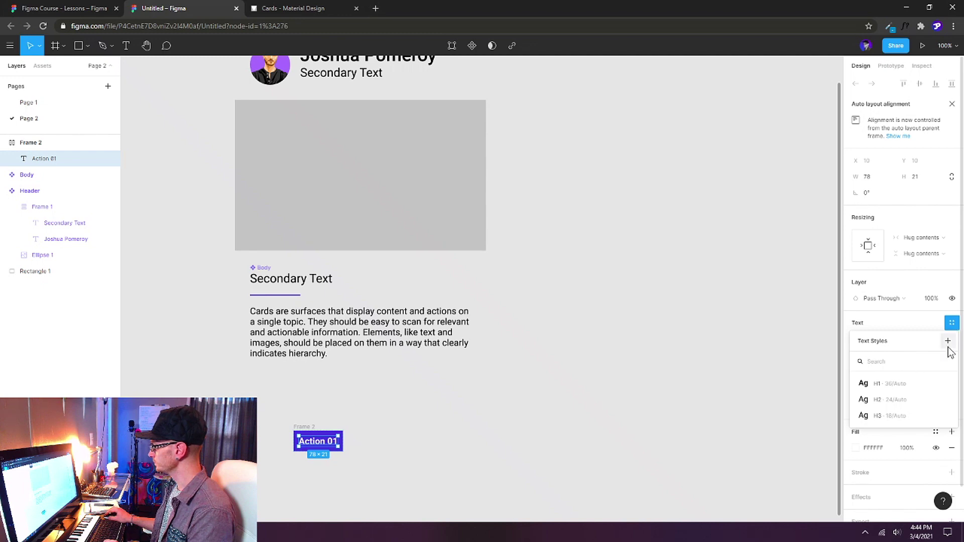
pyautogui.click(948, 341)
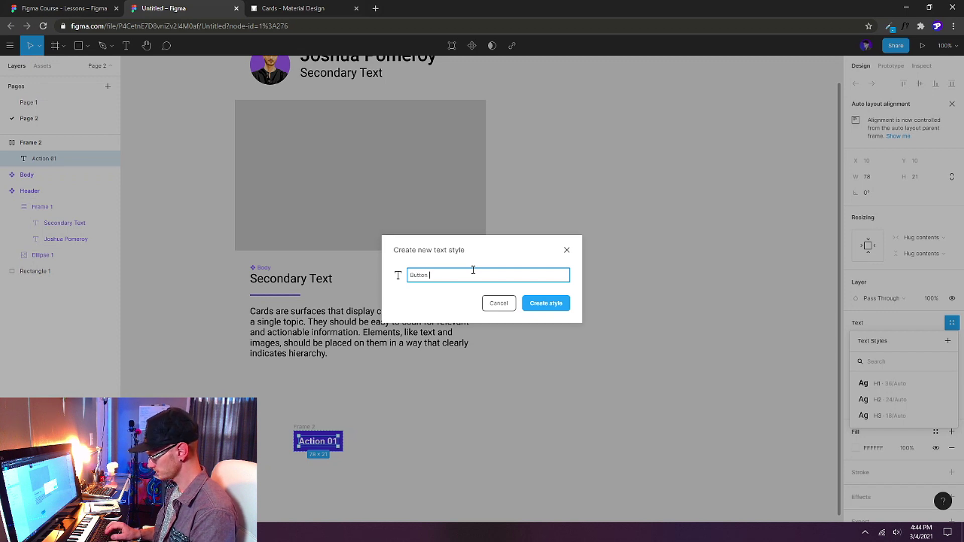
pyautogui.press('Return')
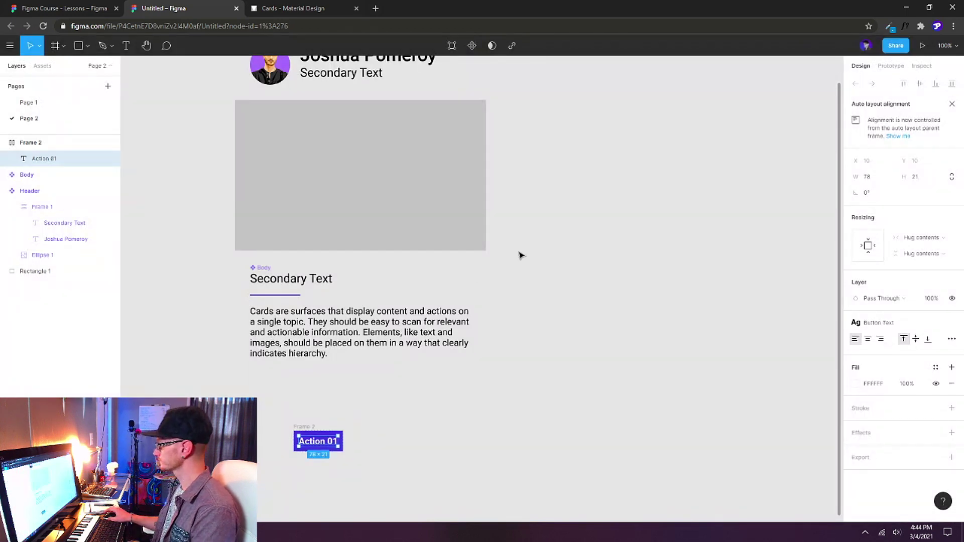
pyautogui.click(687, 191)
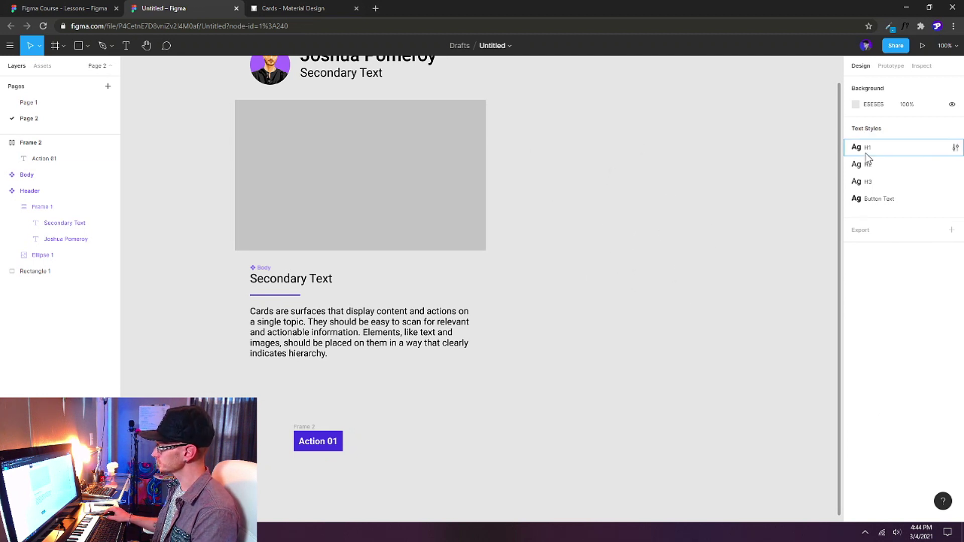
pyautogui.click(956, 148)
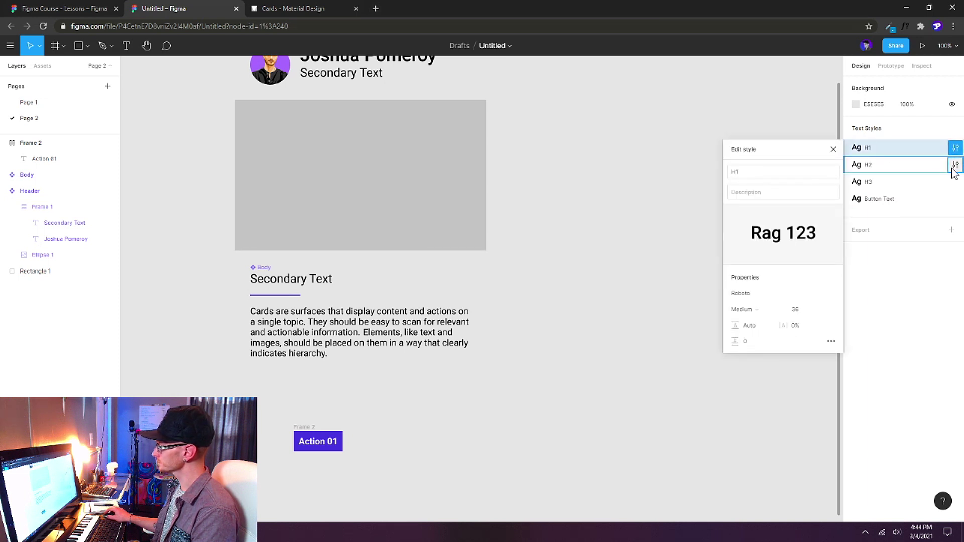
pyautogui.click(955, 165)
pyautogui.click(955, 182)
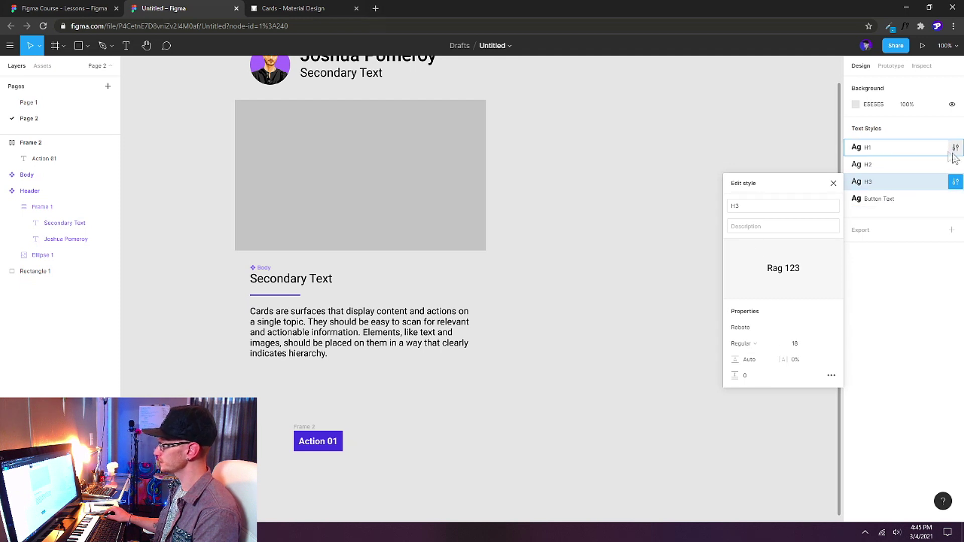
pyautogui.click(862, 149)
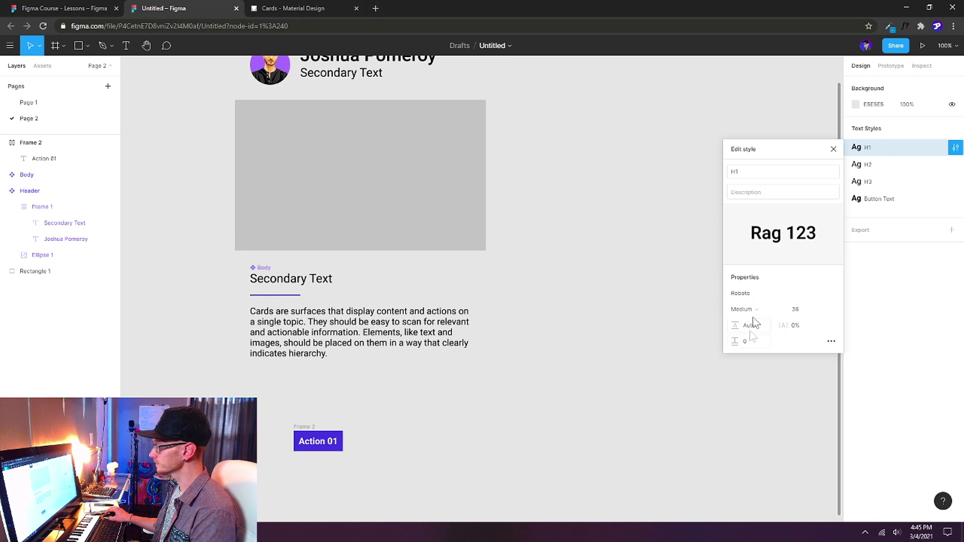
pyautogui.click(775, 310)
pyautogui.click(764, 275)
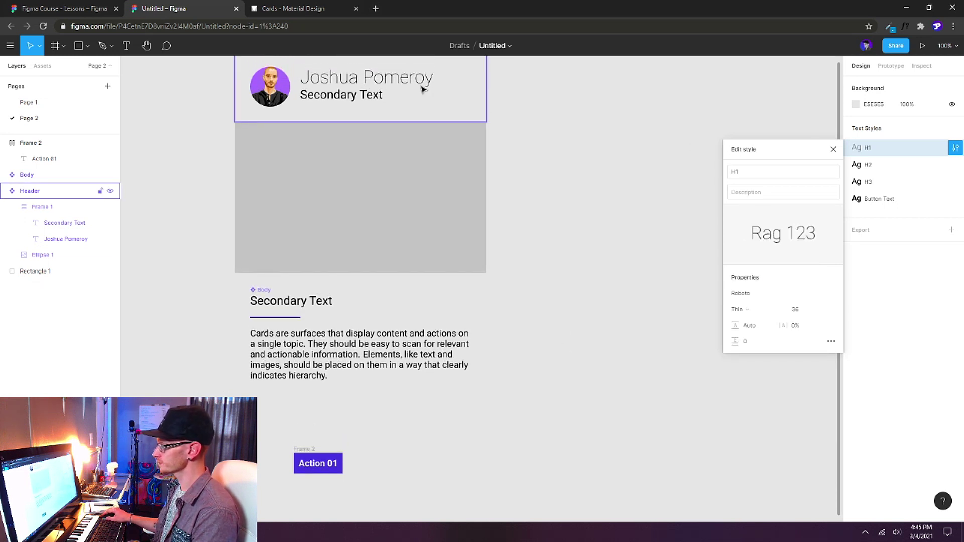
pyautogui.click(758, 306)
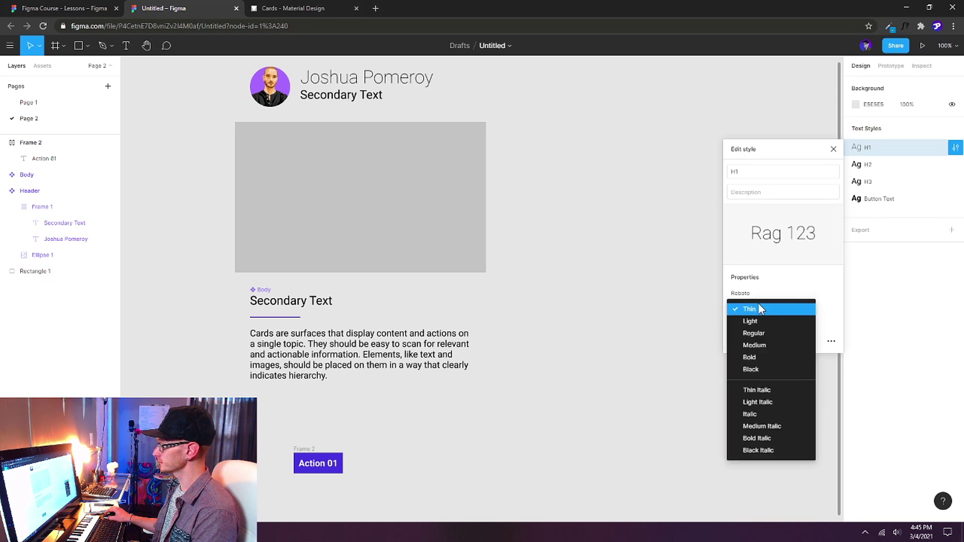
pyautogui.click(761, 346)
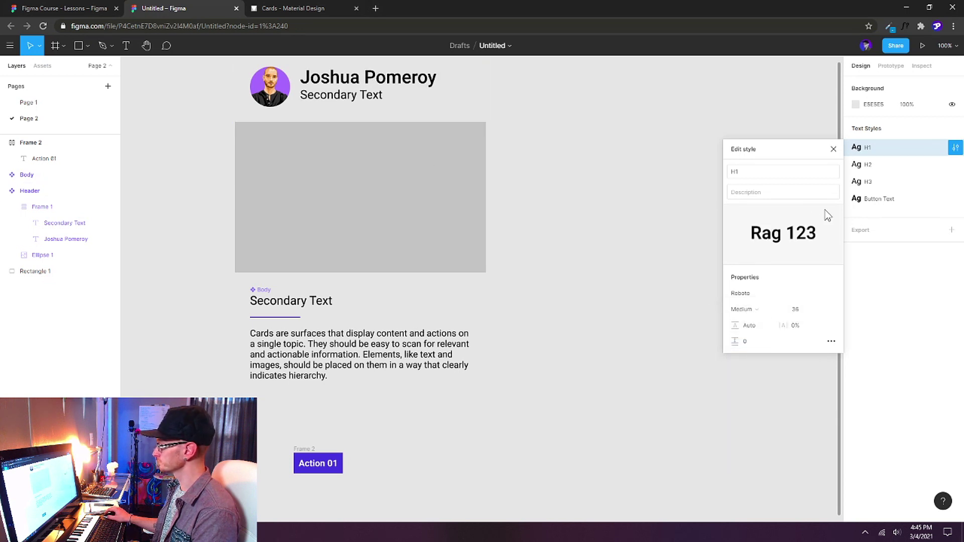
pyautogui.click(317, 463)
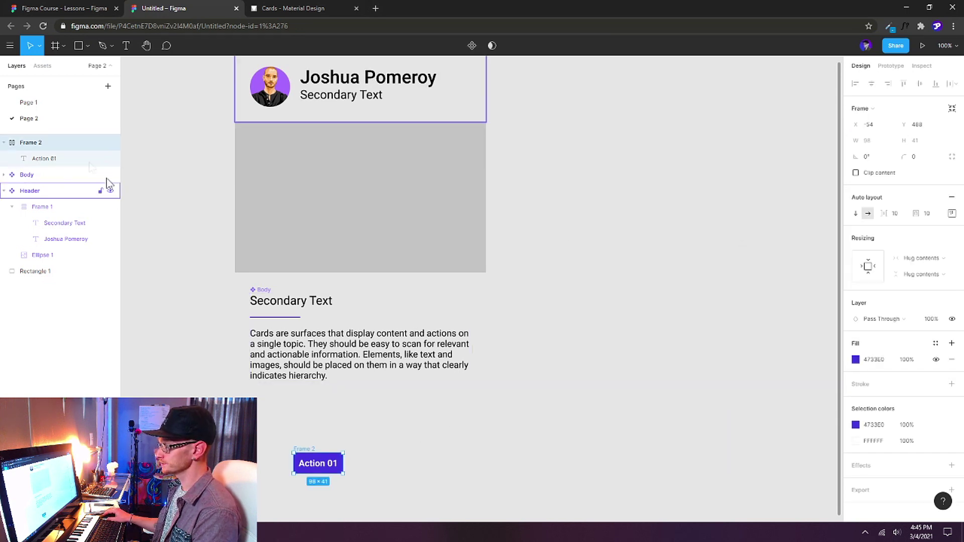
# Round the Action 01 button's corners to 6 and make it a component.
pyautogui.click(925, 164)
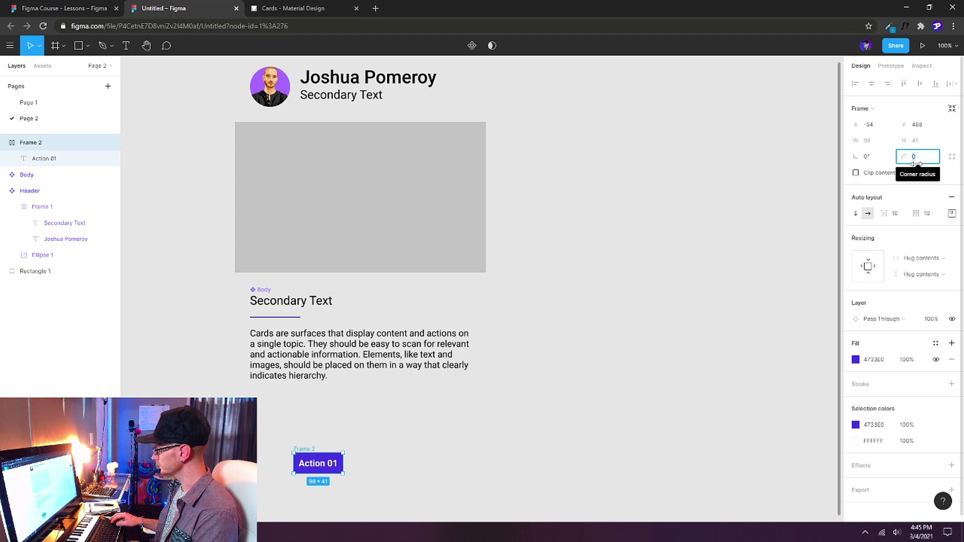
pyautogui.write('6')
pyautogui.press('Return')
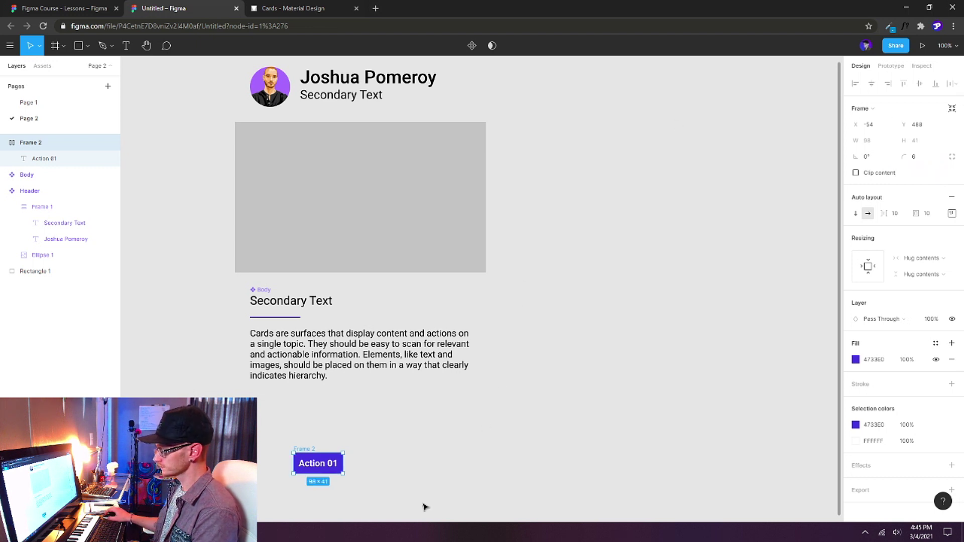
pyautogui.click(423, 507)
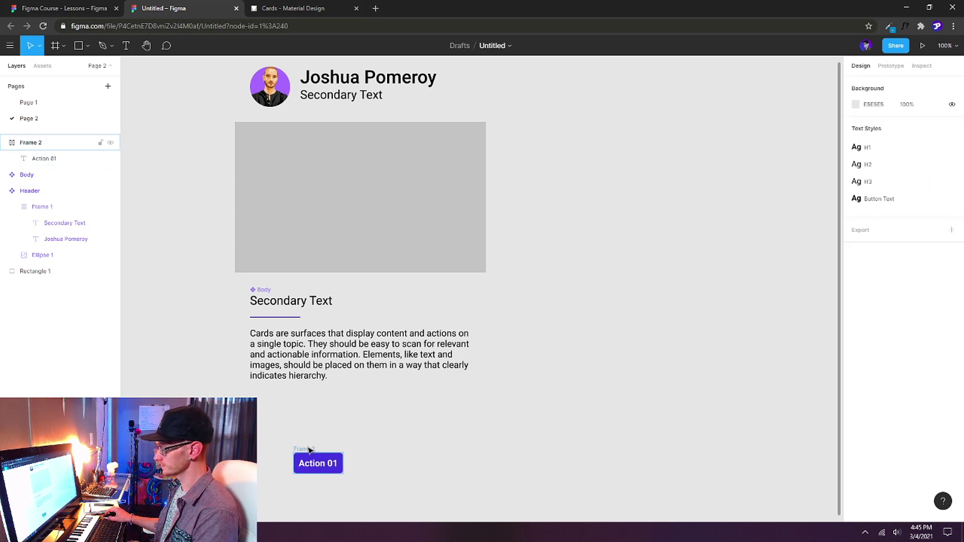
pyautogui.click(310, 451)
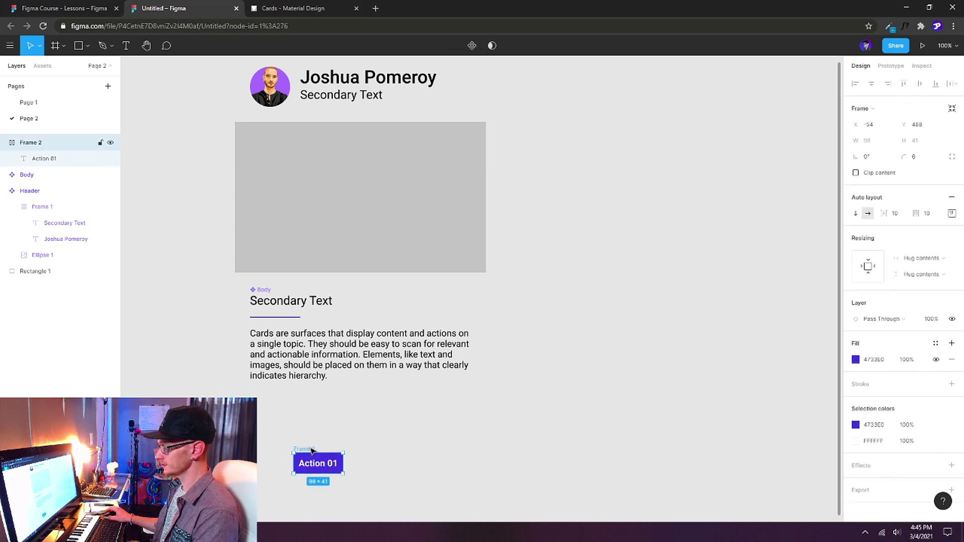
pyautogui.click(472, 46)
# Move the button below the card and place an instance of it inside the Body frame.
pyautogui.moveTo(319, 448); pyautogui.dragTo(291, 451)
pyautogui.scroll(-3, 291, 451)
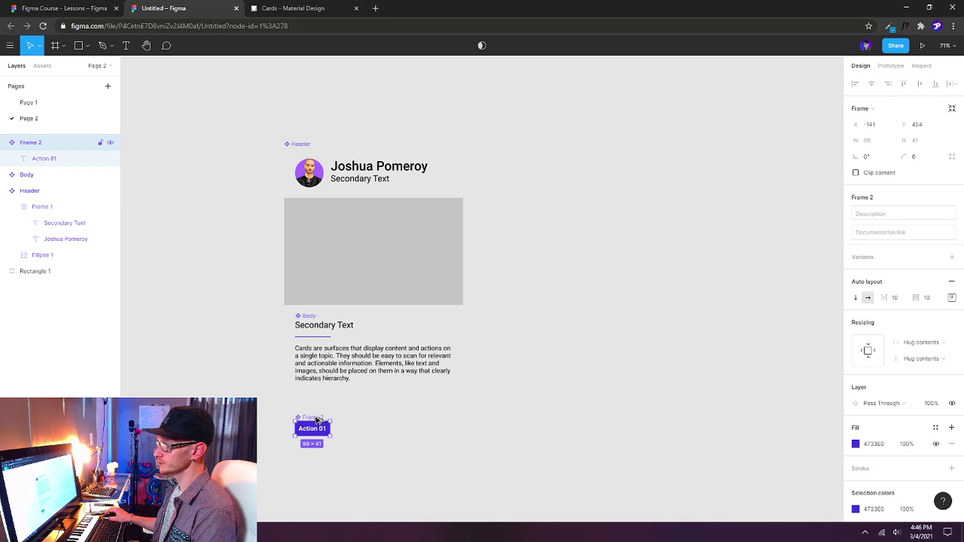
pyautogui.moveTo(318, 420); pyautogui.dragTo(319, 384)
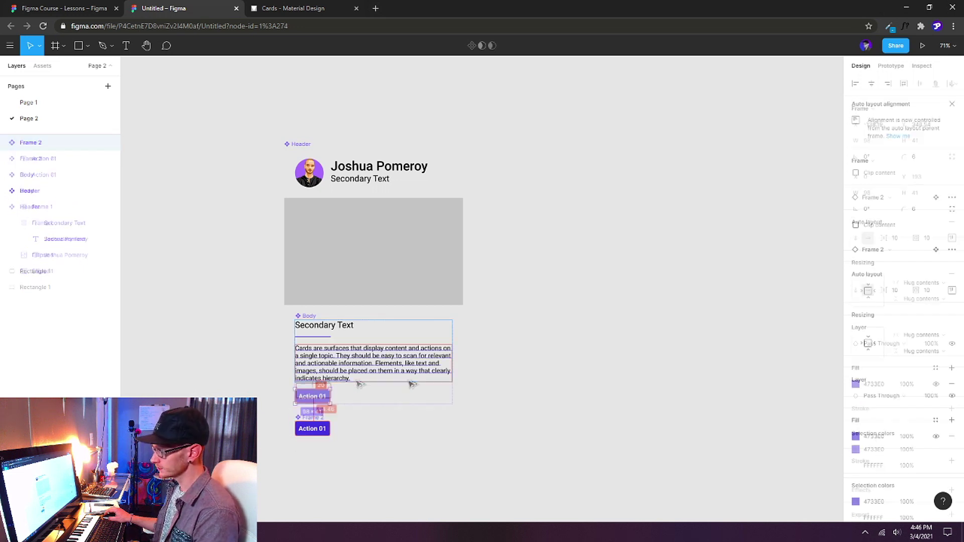
pyautogui.click(533, 359)
pyautogui.hotkey('ctrl', 'z')
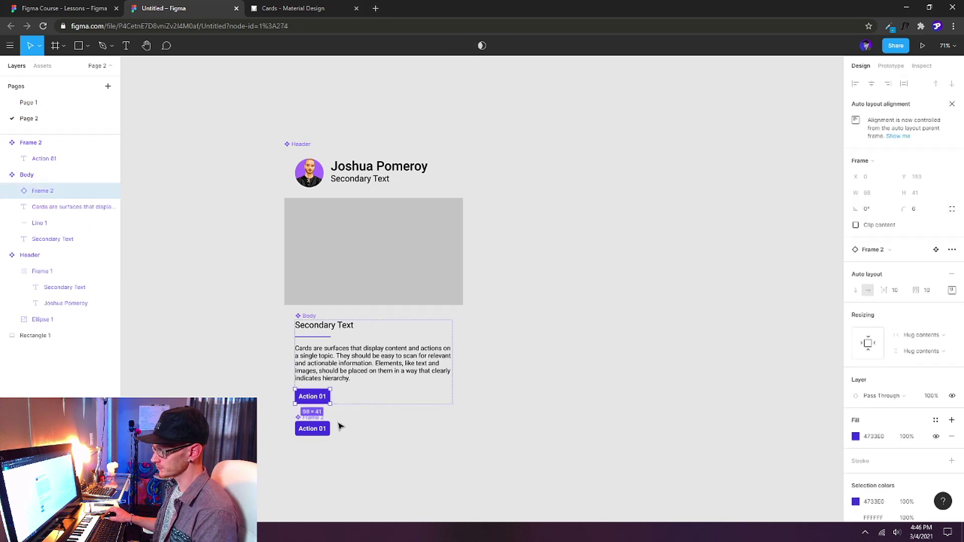
pyautogui.hotkey('ctrl', 'z')
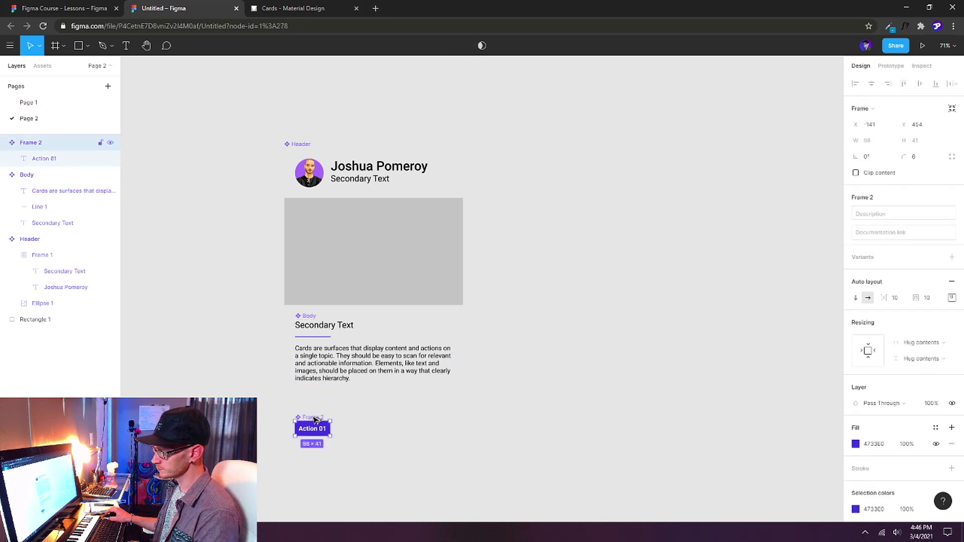
pyautogui.moveTo(315, 419); pyautogui.dragTo(316, 386)
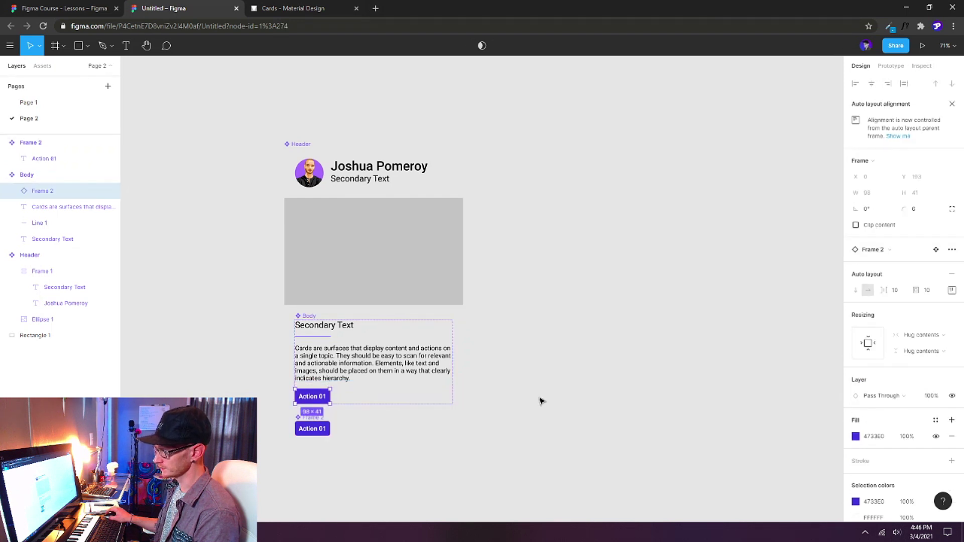
pyautogui.click(344, 338)
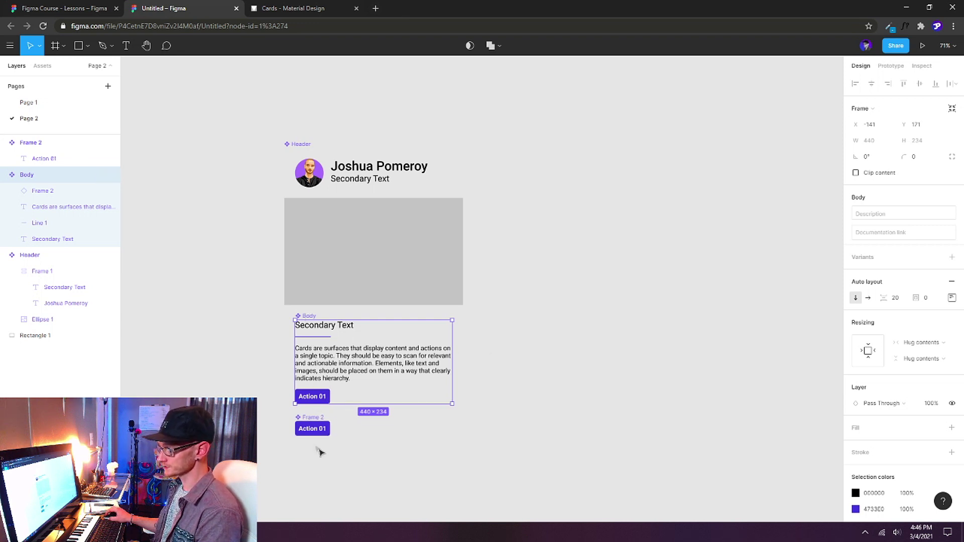
# Rename the button component layer to 'Master Button'.
pyautogui.click(317, 421)
pyautogui.doubleClick(31, 143)
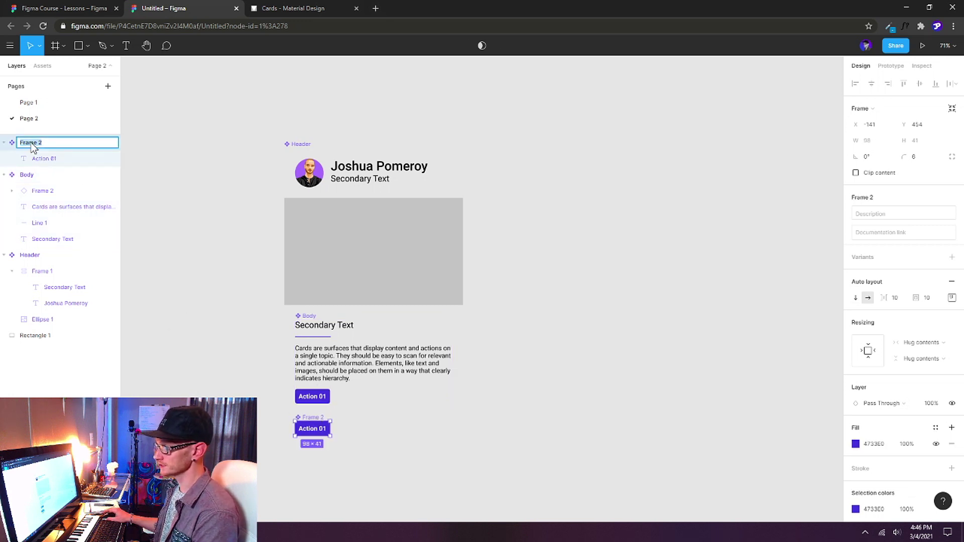
pyautogui.write('Master')
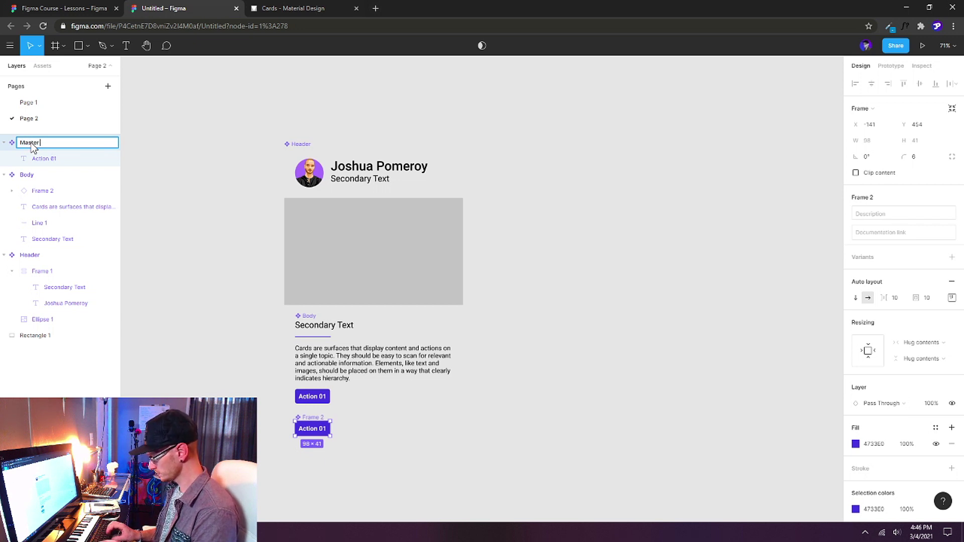
pyautogui.press('Return')
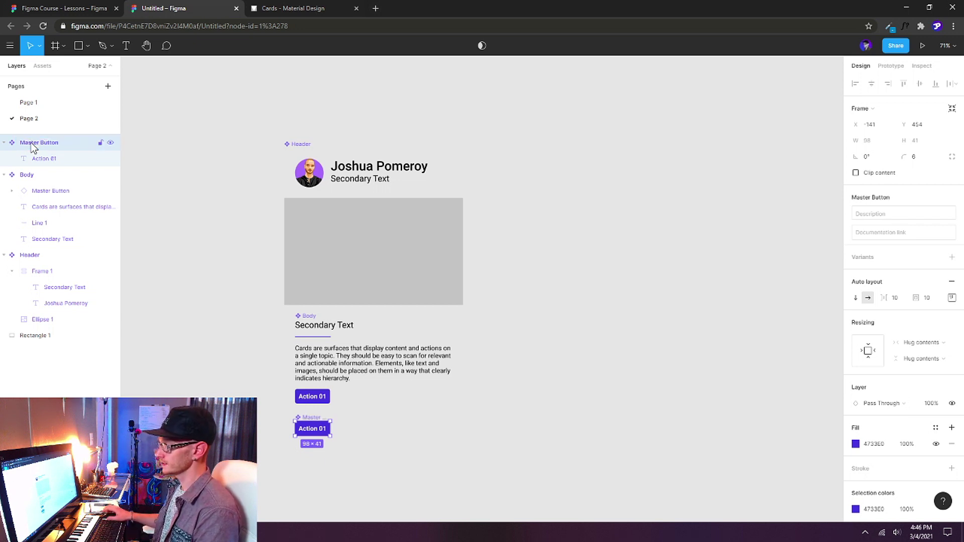
# Try the orange and purple document colours on the button fill.
pyautogui.click(856, 444)
pyautogui.click(786, 473)
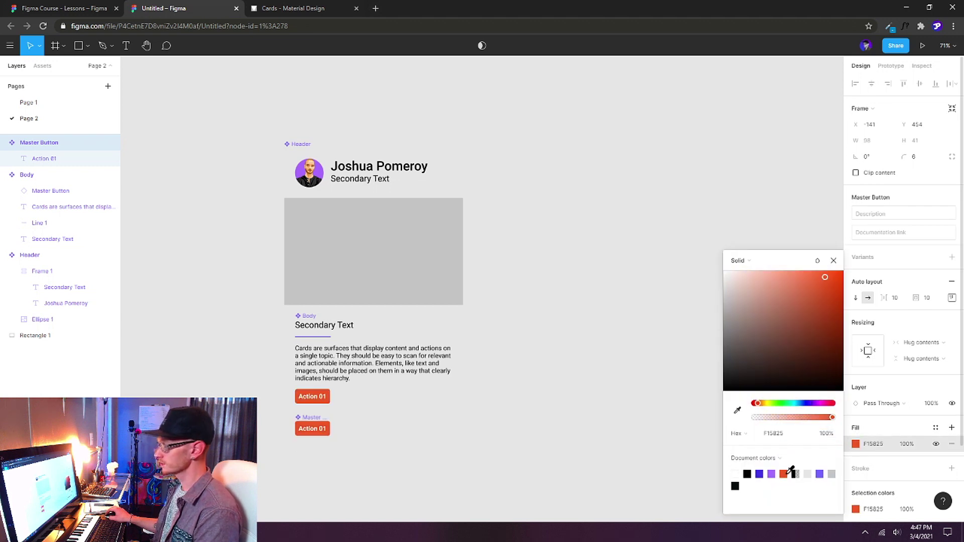
pyautogui.click(759, 474)
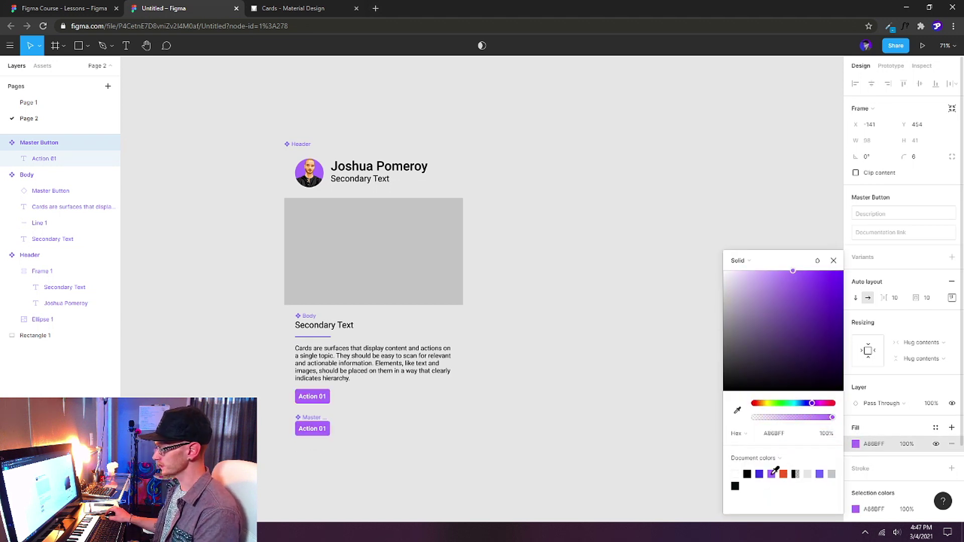
# Fill the media rectangle light purple A86BFF and give the avatar circle a light purple fill.
pyautogui.hscroll(1, 552, 301)
pyautogui.scroll(-1, 553, 302)
pyautogui.click(332, 210)
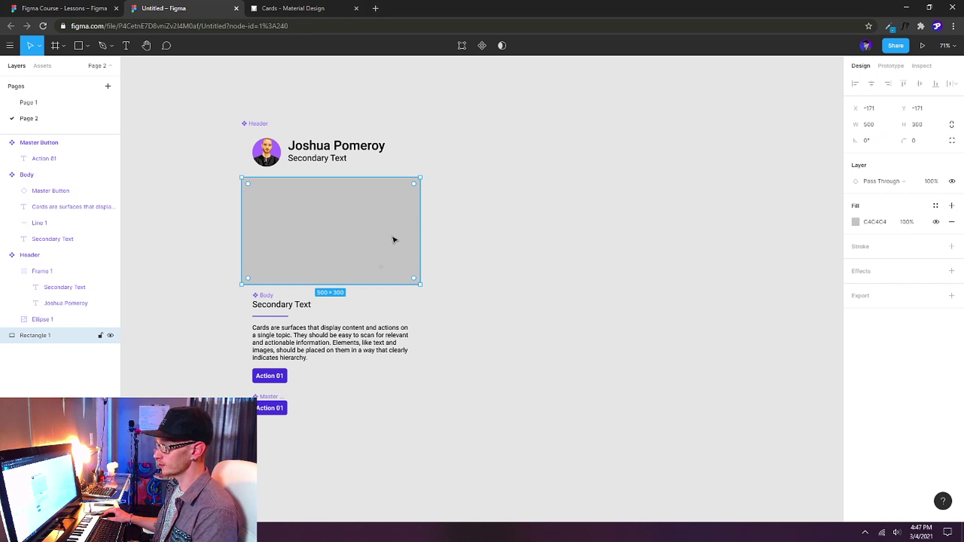
pyautogui.click(856, 222)
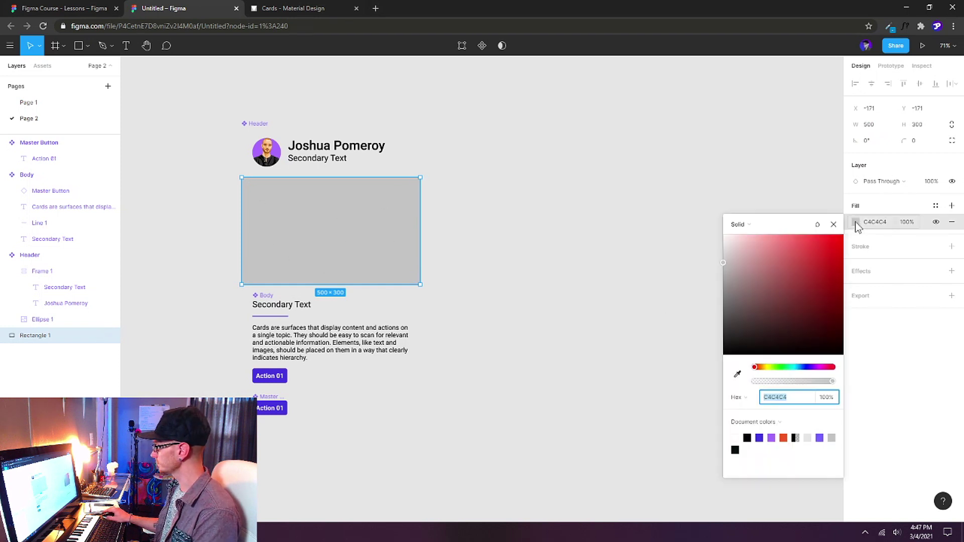
pyautogui.click(778, 435)
pyautogui.click(856, 356)
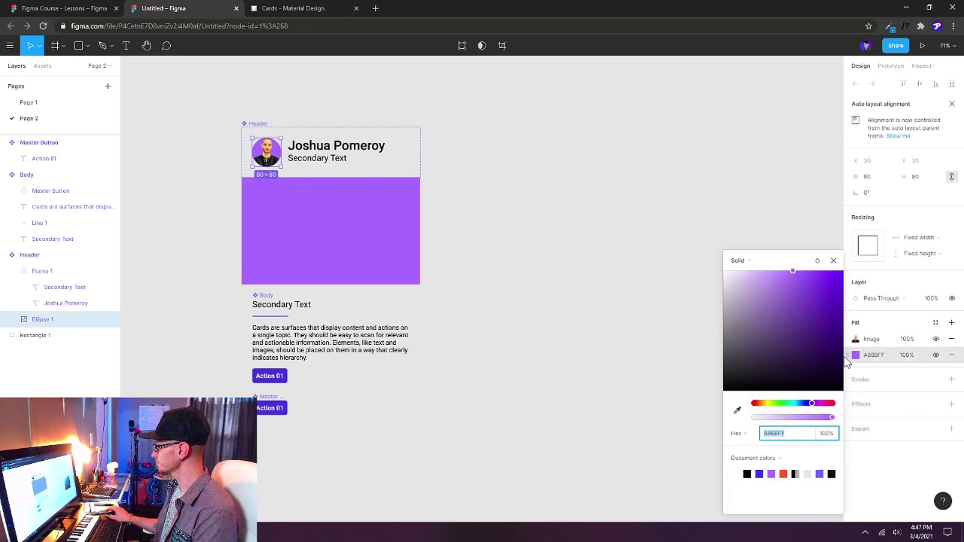
pyautogui.click(762, 471)
pyautogui.click(467, 307)
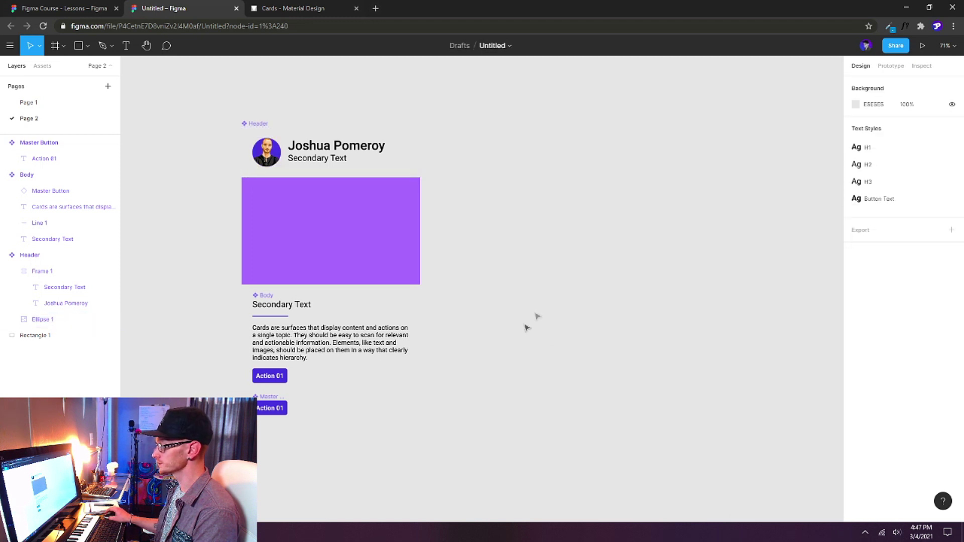
pyautogui.scroll(-2, 387, 402)
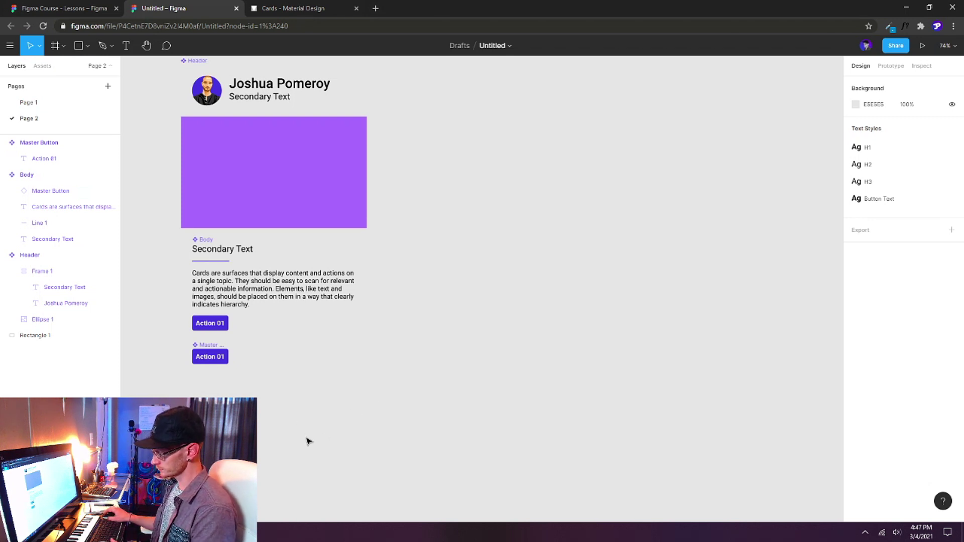
# Draw a rectangle below the card and size it to 500 × 2.
pyautogui.press('r')
pyautogui.moveTo(229, 421); pyautogui.dragTo(467, 430)
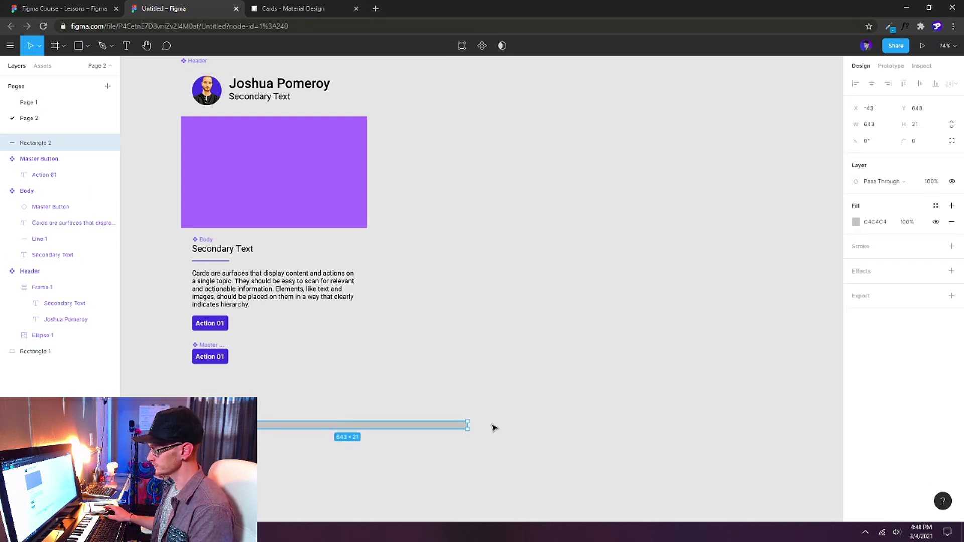
pyautogui.click(915, 125)
pyautogui.write('2')
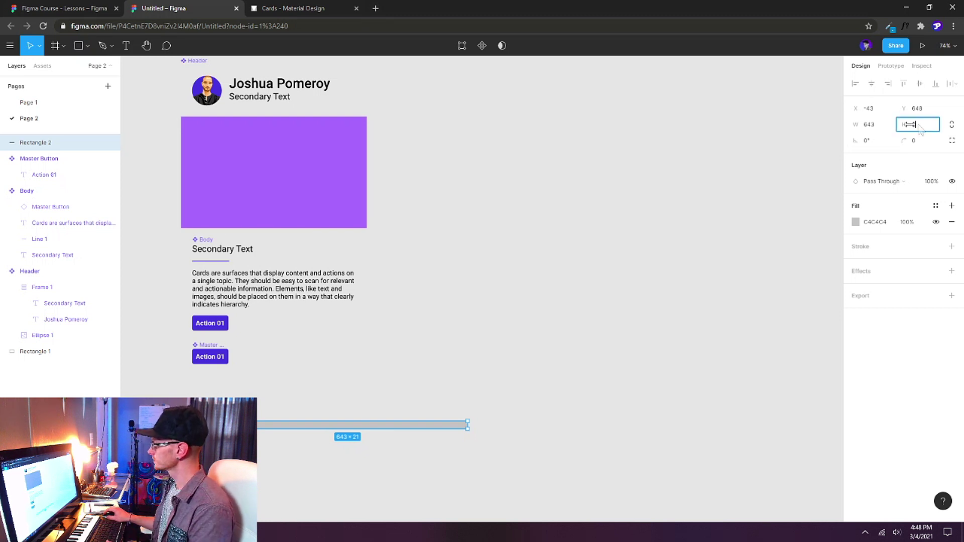
pyautogui.click(879, 128)
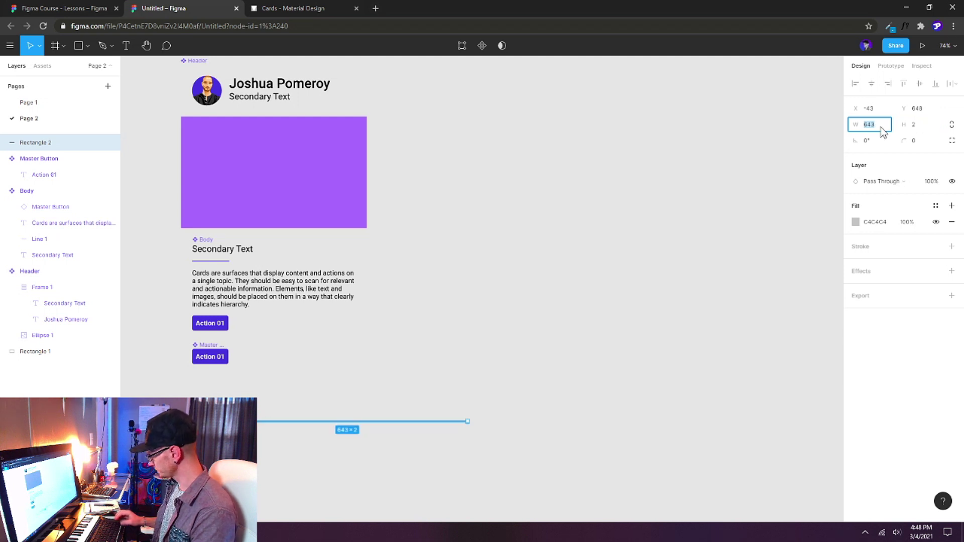
pyautogui.write('500')
pyautogui.press('Return')
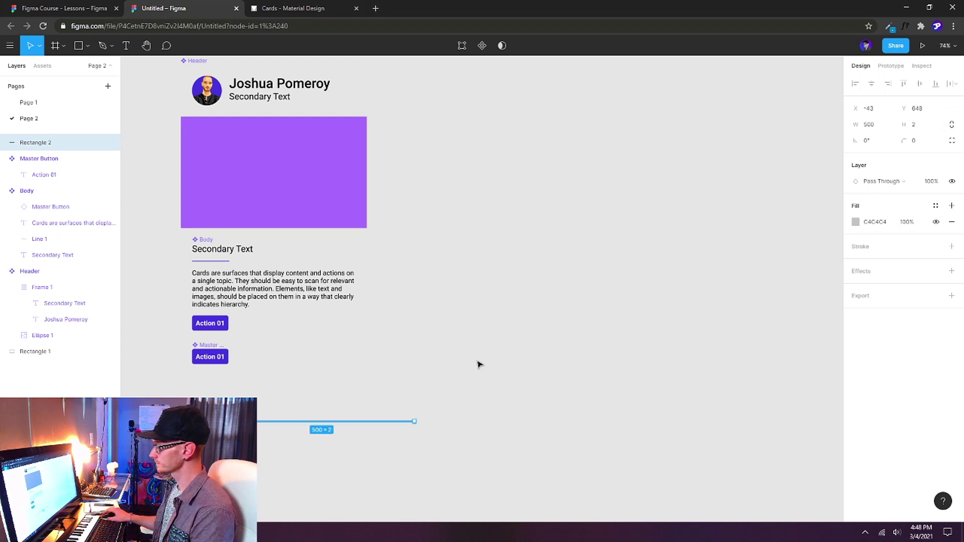
# Fill the line with purple 4733E0 at 50% opacity and wrap it in an auto-layout frame.
pyautogui.click(856, 222)
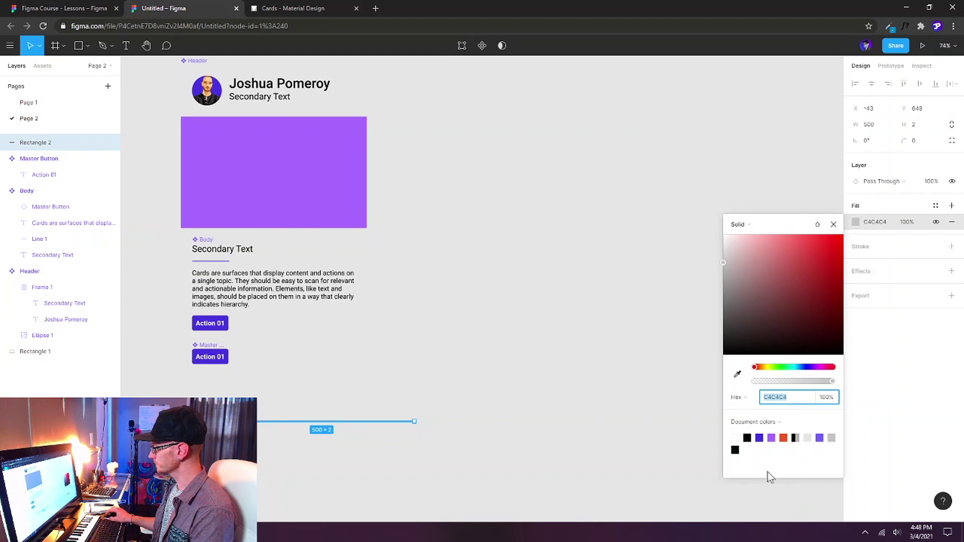
pyautogui.click(761, 438)
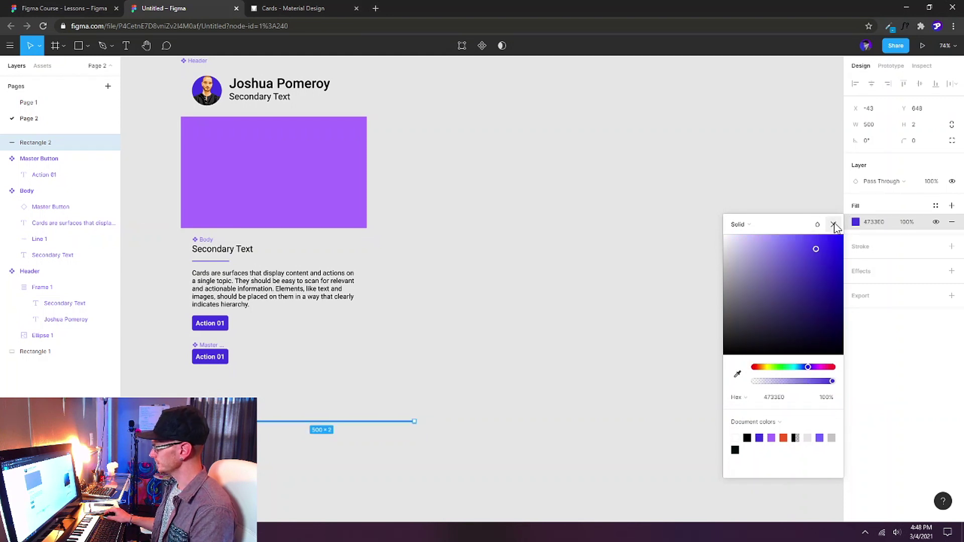
pyautogui.press('5')
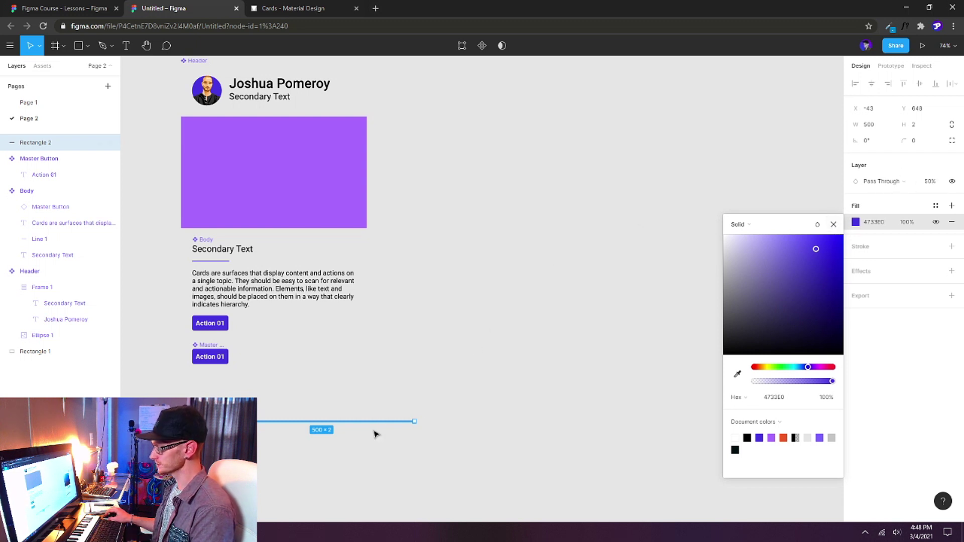
pyautogui.click(834, 225)
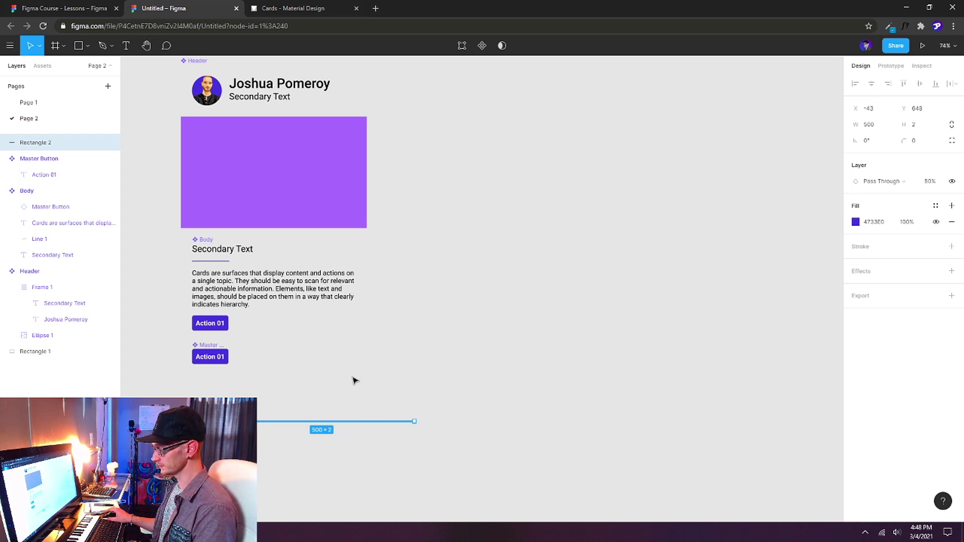
pyautogui.hotkey('shift', 'a')
pyautogui.click(4, 143)
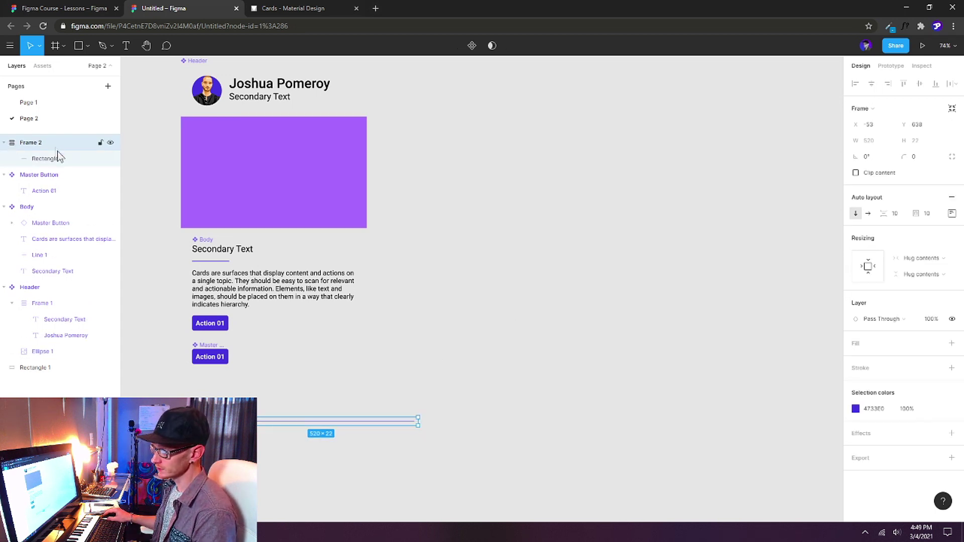
# Make the line fill the frame's width and rename the frame to 'Divider'.
pyautogui.click(50, 160)
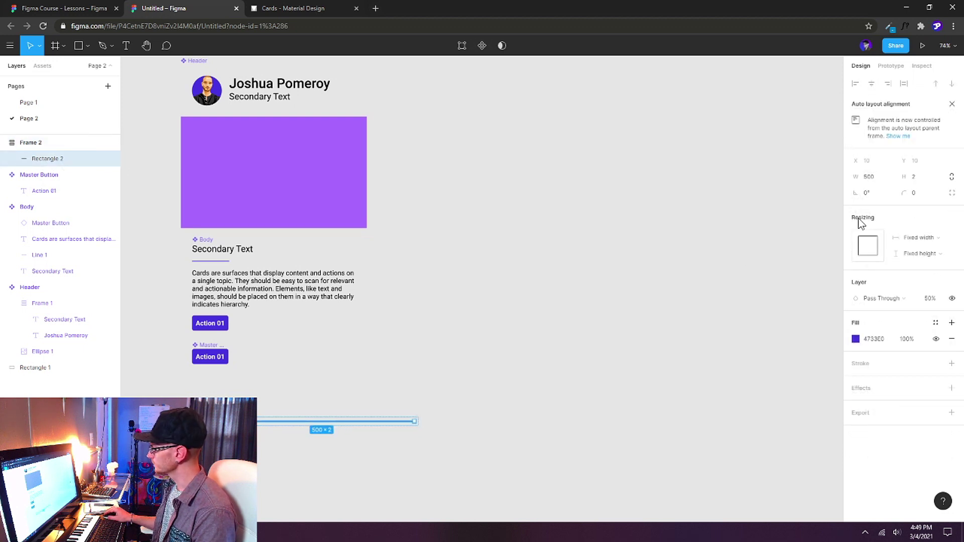
pyautogui.click(946, 243)
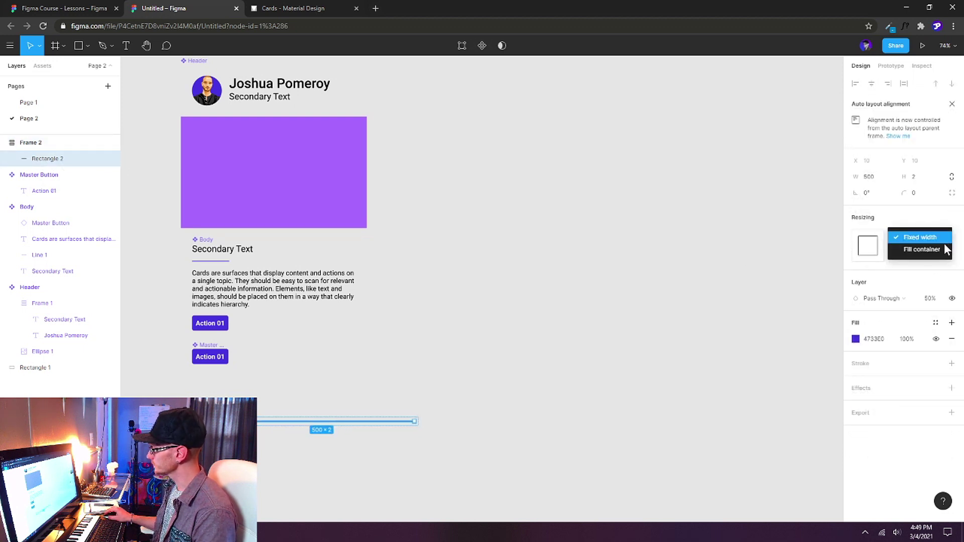
pyautogui.click(947, 250)
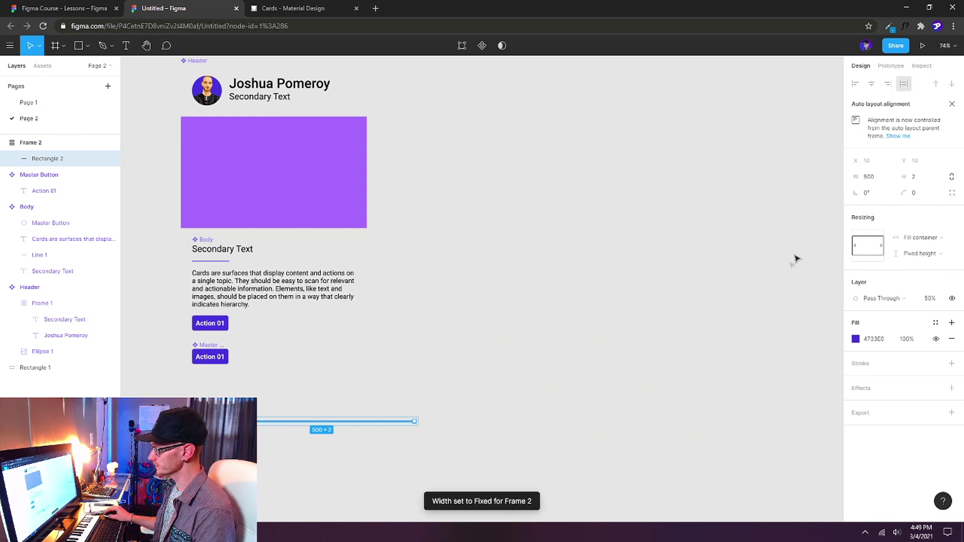
pyautogui.click(45, 146)
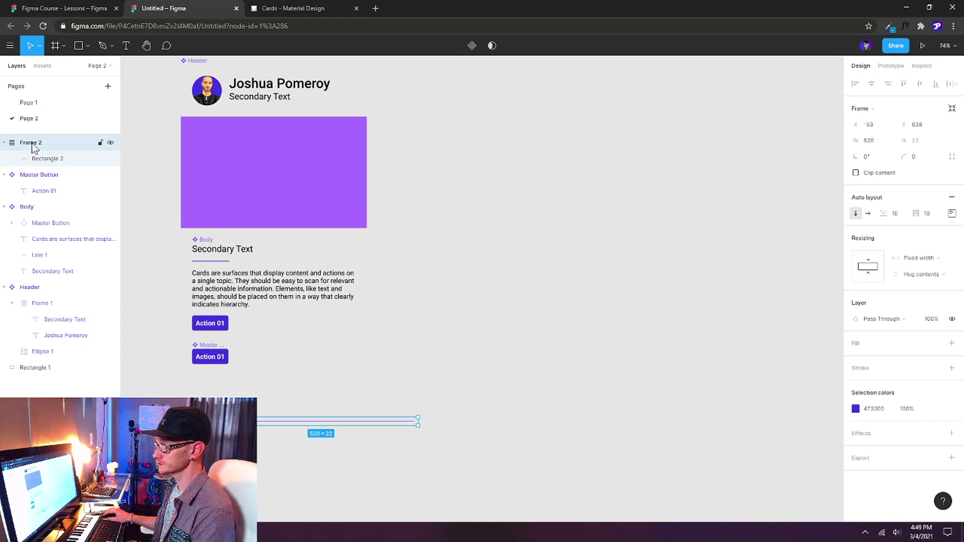
pyautogui.doubleClick(34, 144)
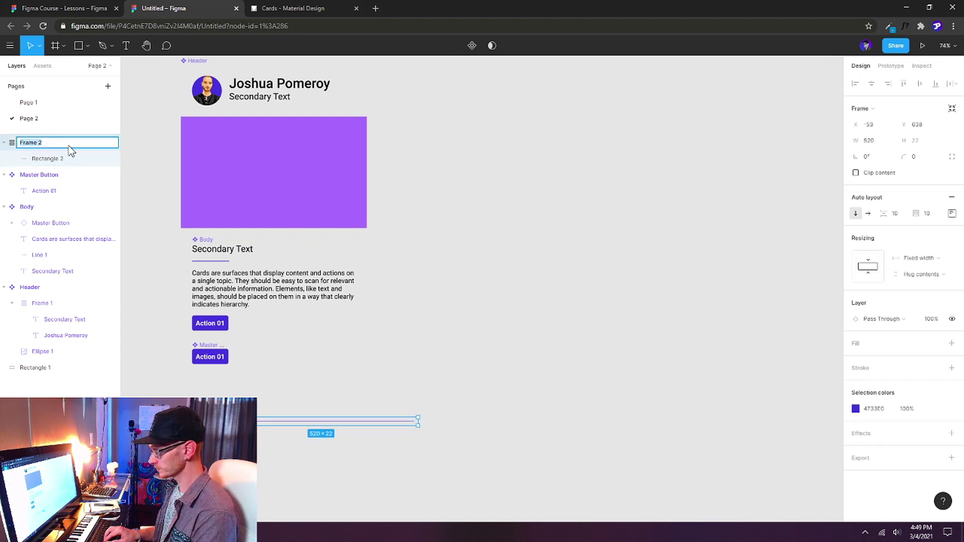
pyautogui.write('Divider')
pyautogui.press('Return')
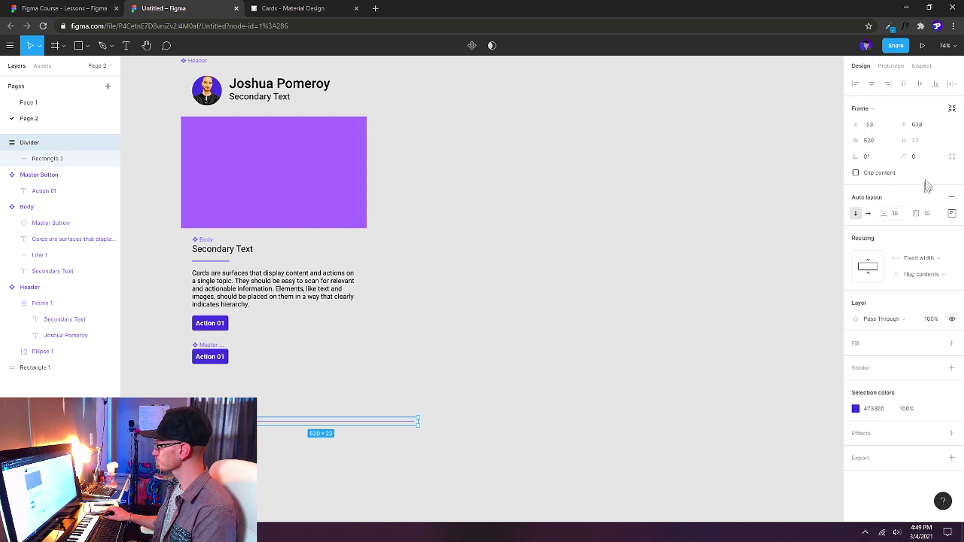
# Set the Divider frame's padding to 0 and turn it into a component.
pyautogui.click(923, 214)
pyautogui.write('0')
pyautogui.press('Return')
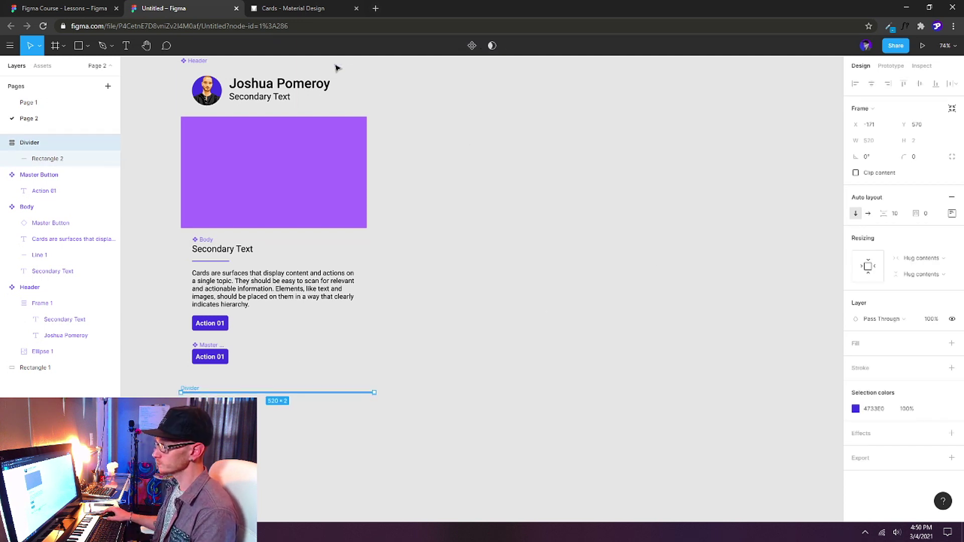
pyautogui.click(475, 48)
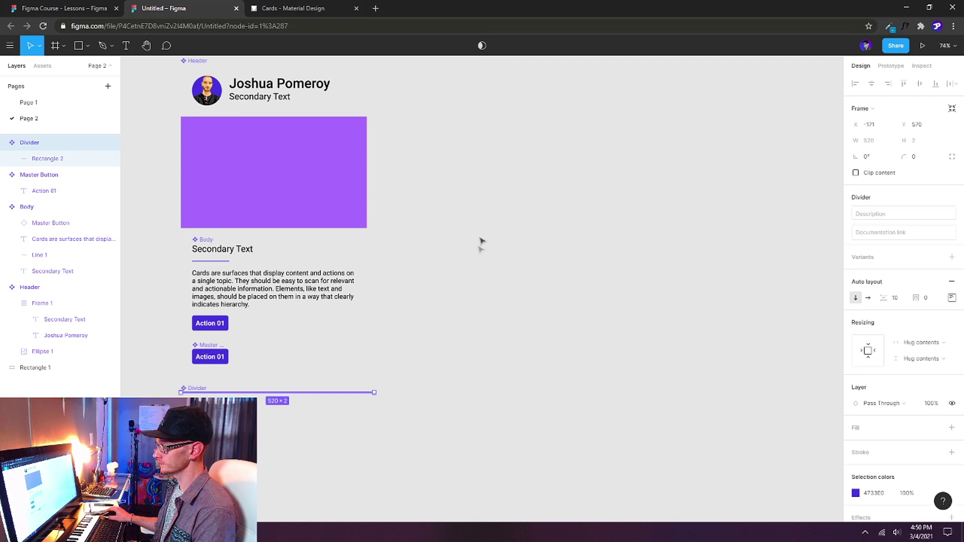
pyautogui.click(463, 297)
pyautogui.scroll(2, 462, 296)
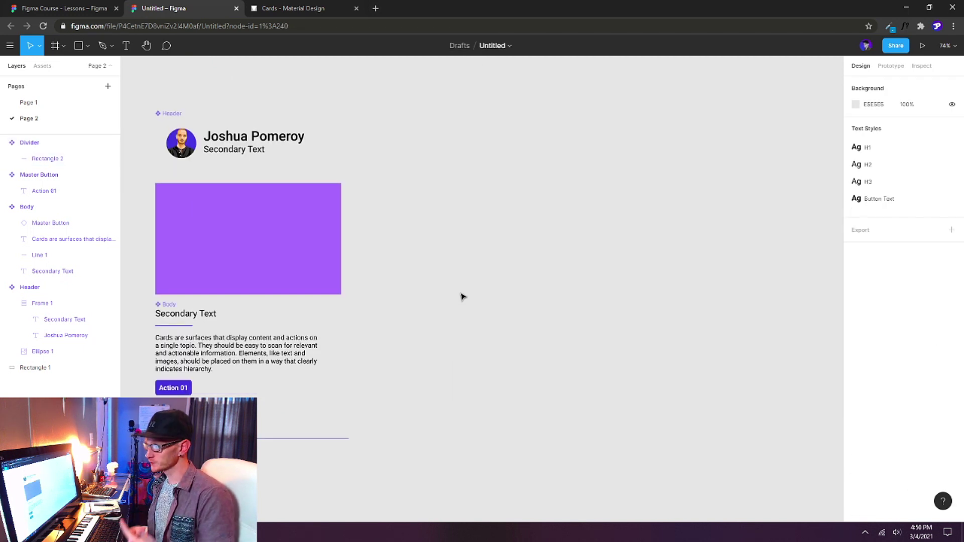